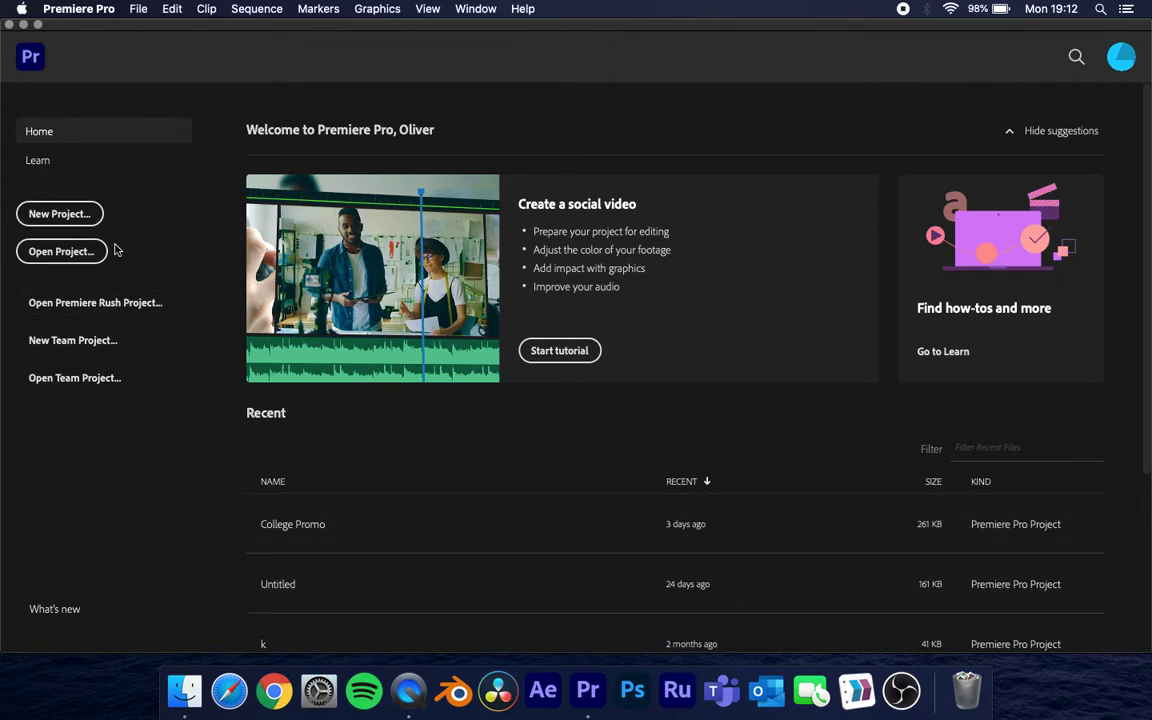
- Start a new project and set its location to the Watch VFX folder on the Desktop
click(60, 215)
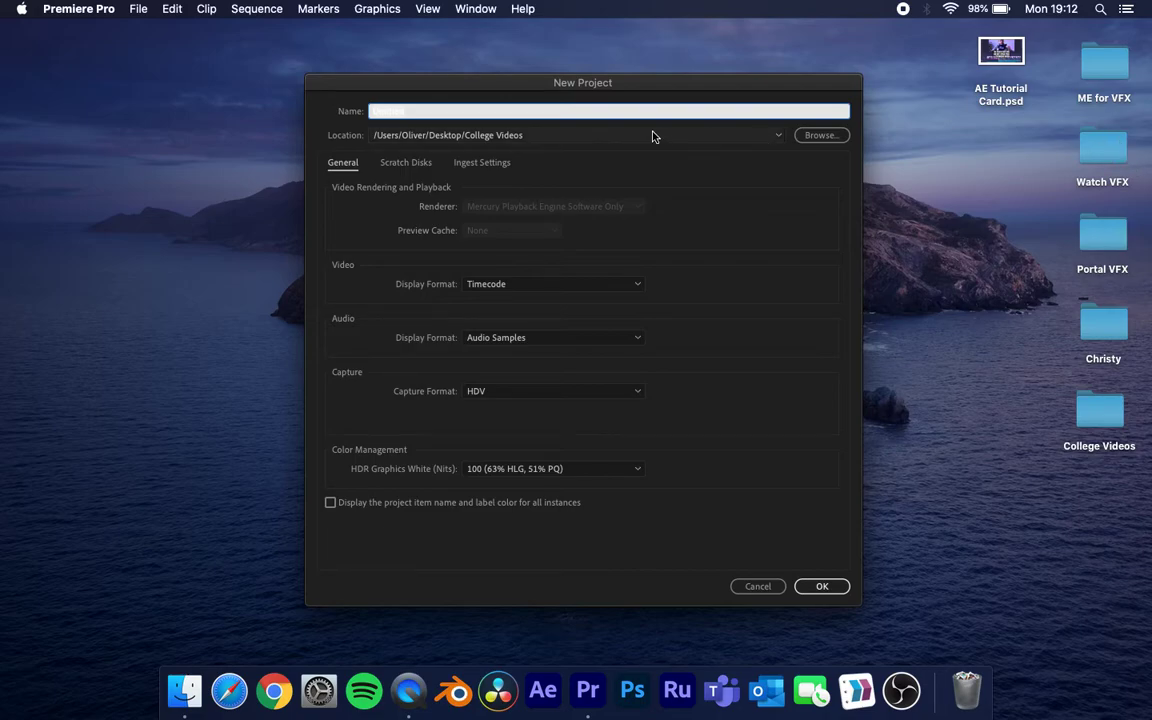
click(820, 135)
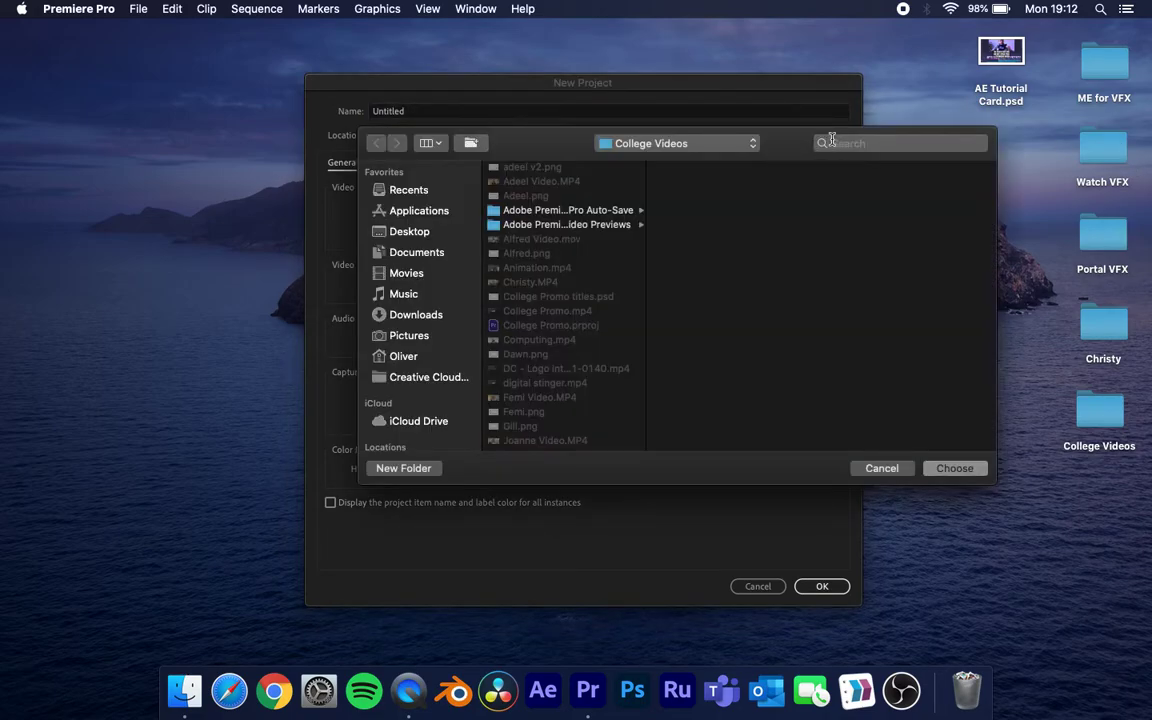
click(411, 233)
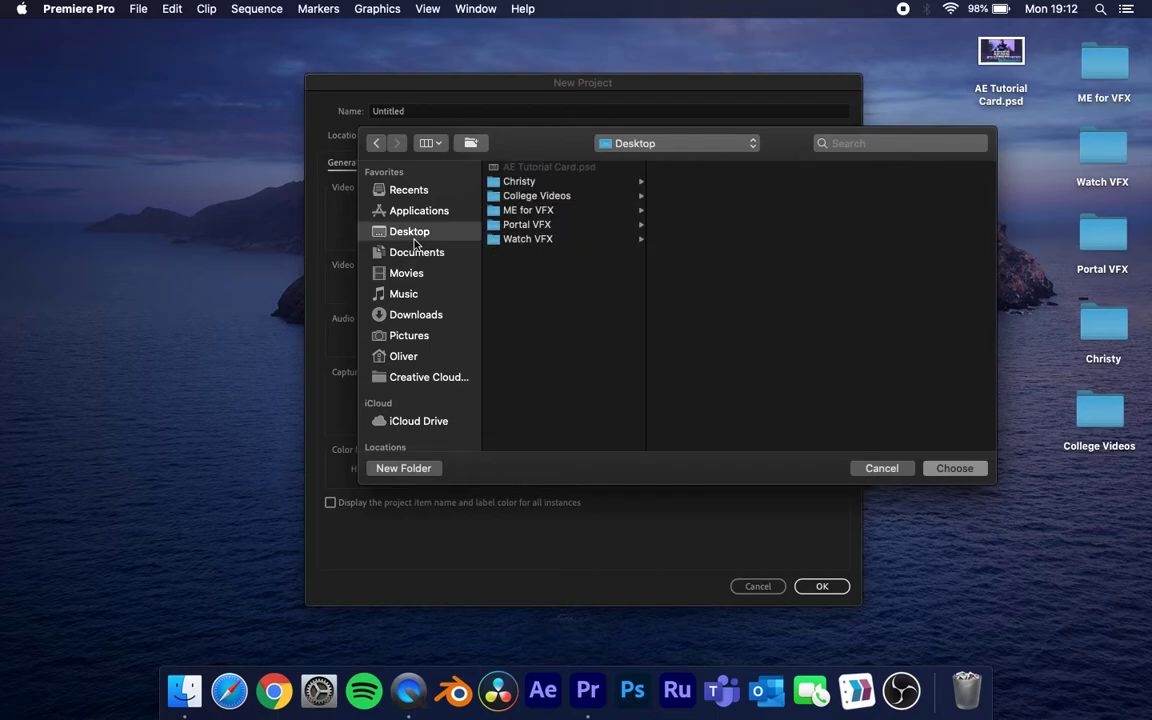
click(525, 241)
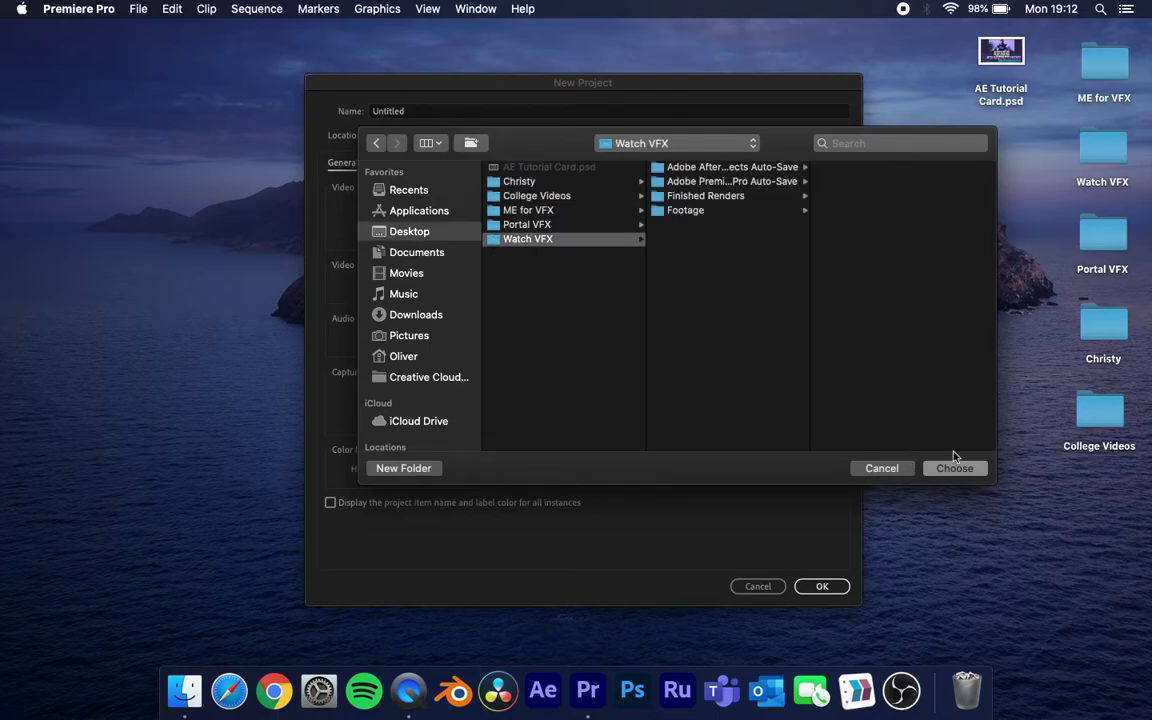
click(953, 474)
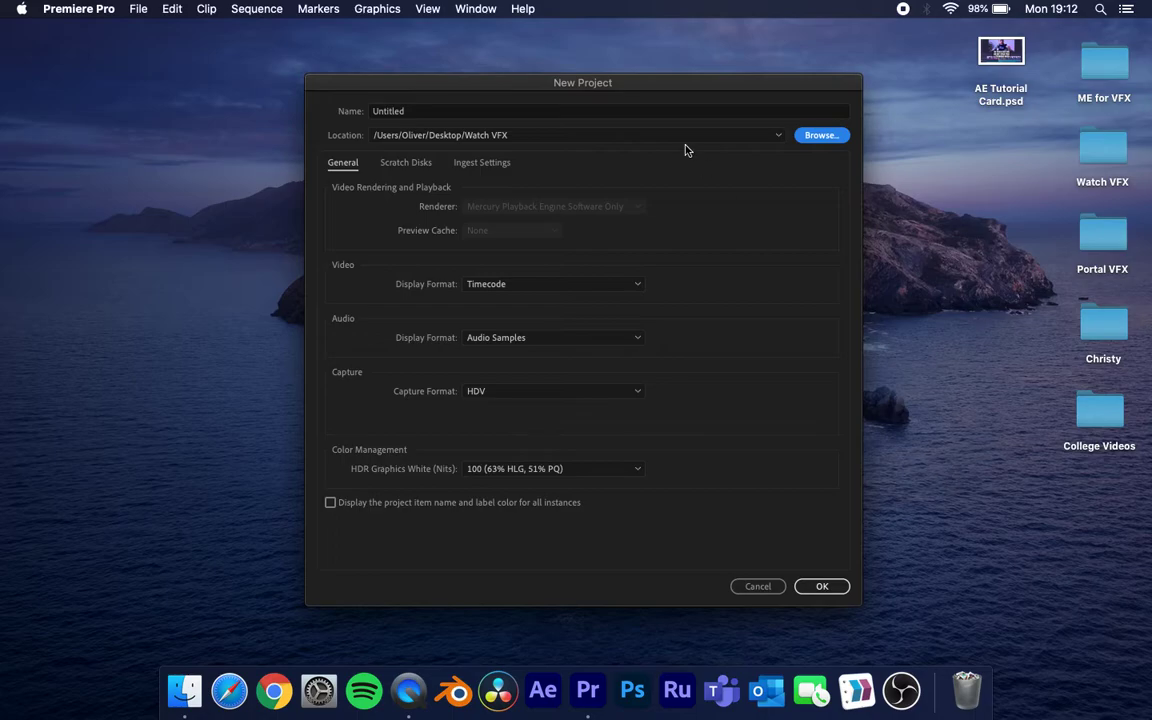
- Name the project "Watch Dynamic Link" and create it
click(424, 113)
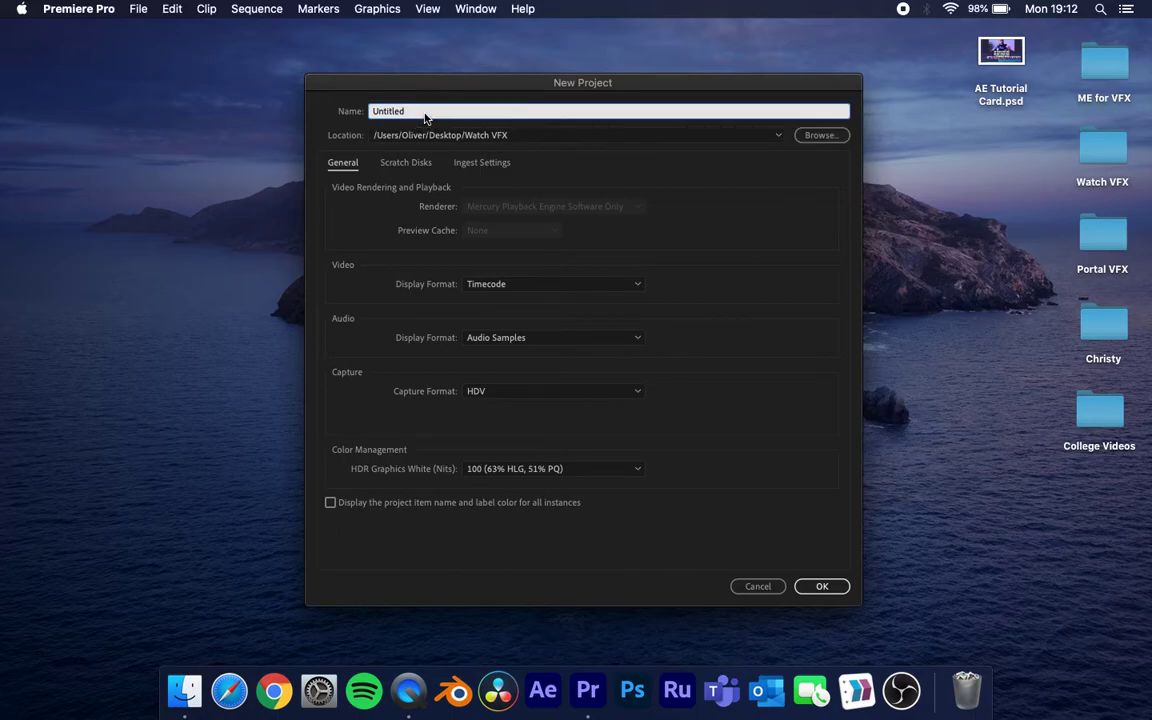
key(BackSpace)
key(BackSpace)
key(BackSpace)
key(BackSpace)
key(BackSpace)
key(BackSpace)
key(BackSpace)
text(Watch Dynamic Link)
click(822, 588)
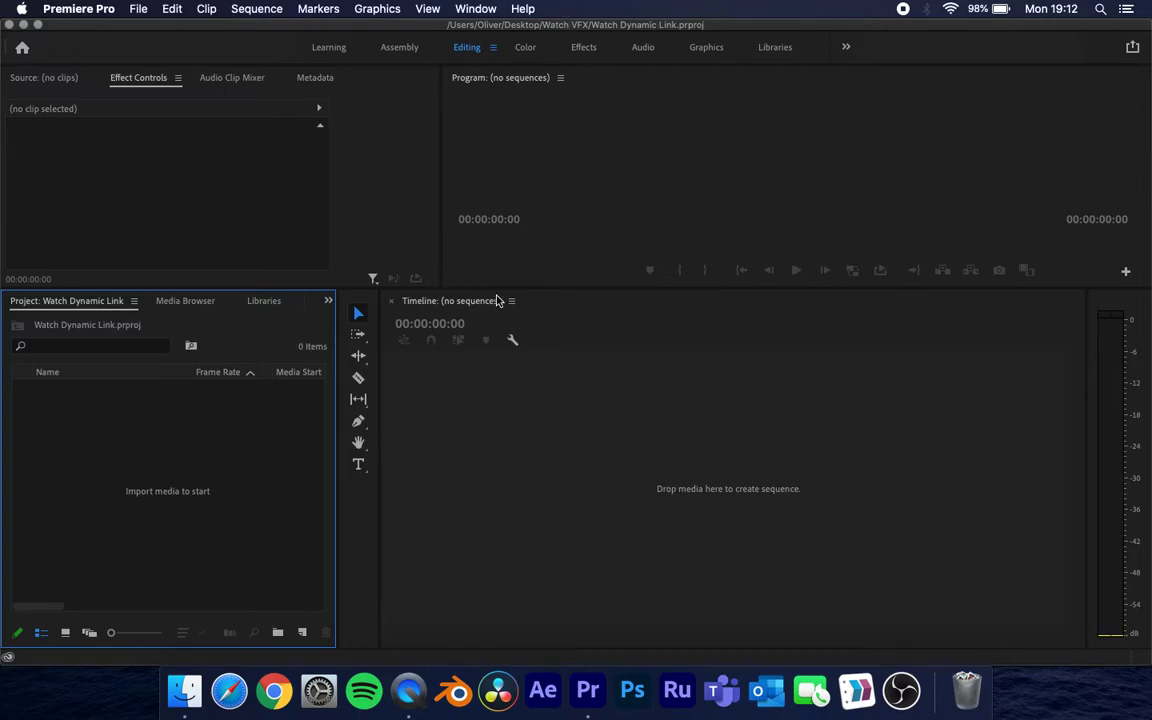
- Make the upper panels taller, and look through the Learning and Assembly workspaces before returning to the Editing workspace
drag(493, 289, 493, 344)
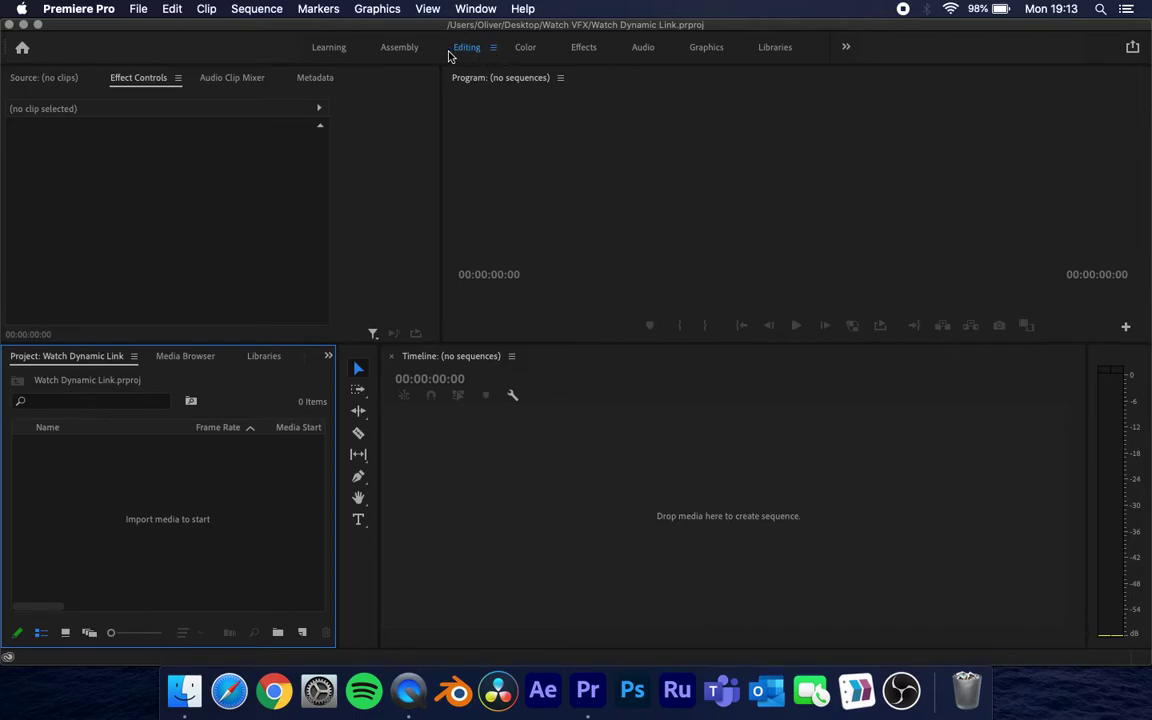
click(345, 48)
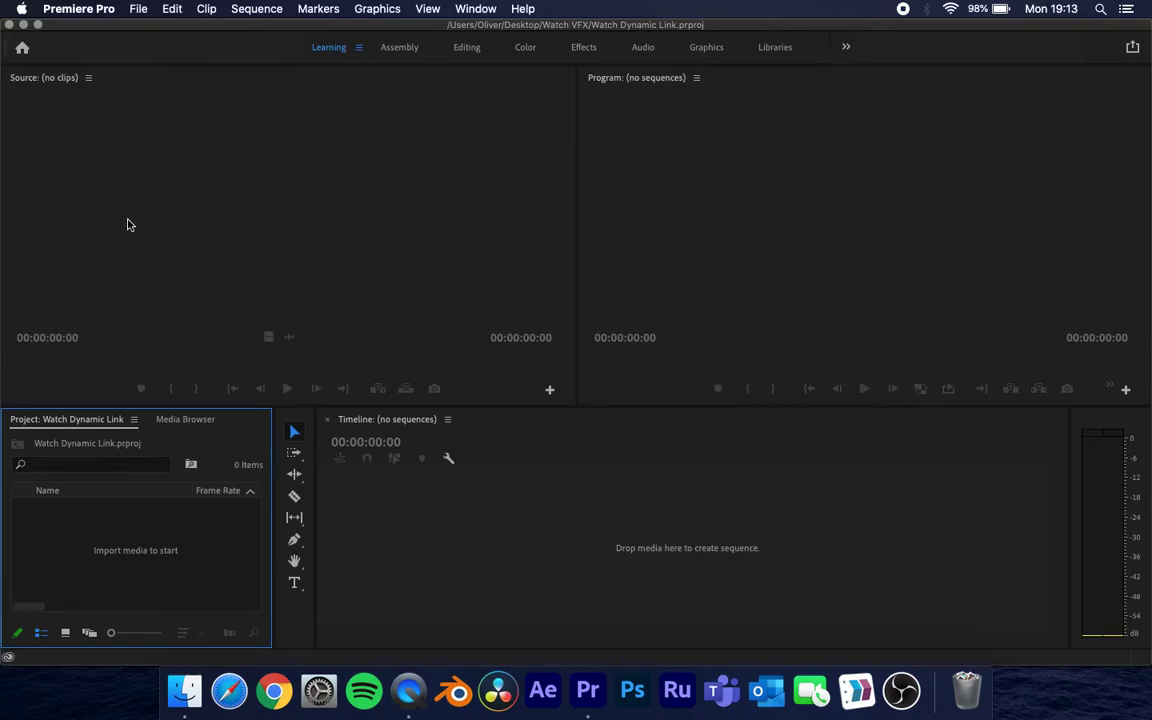
click(400, 46)
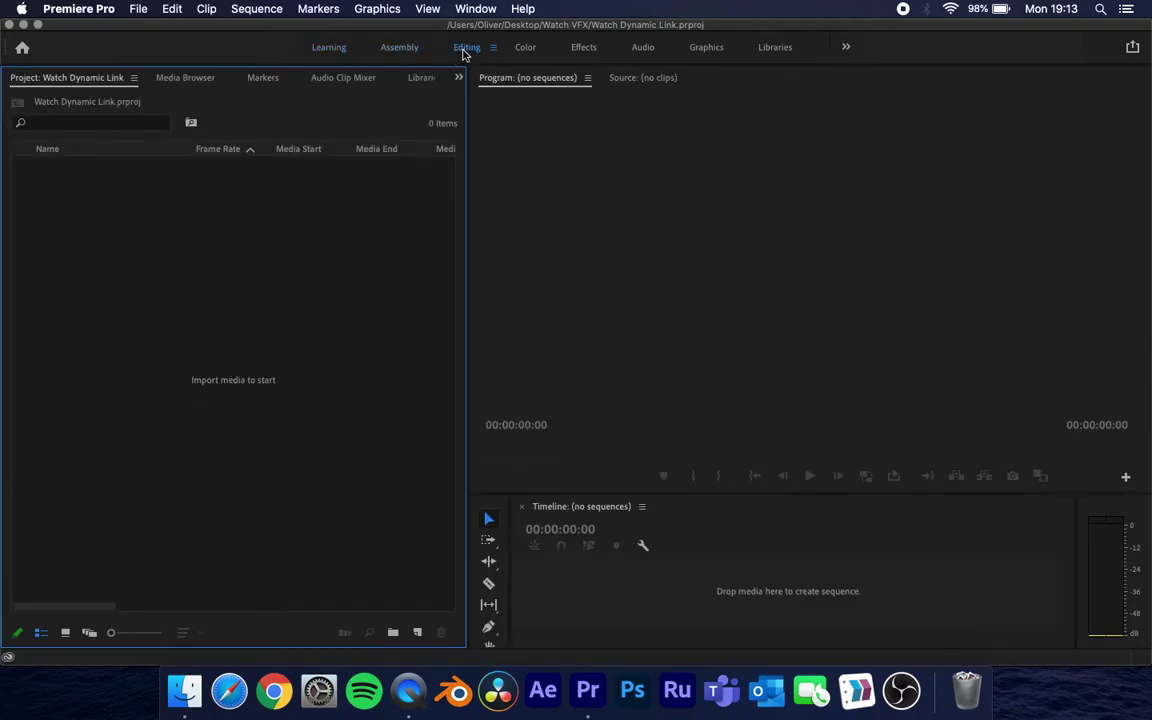
click(466, 50)
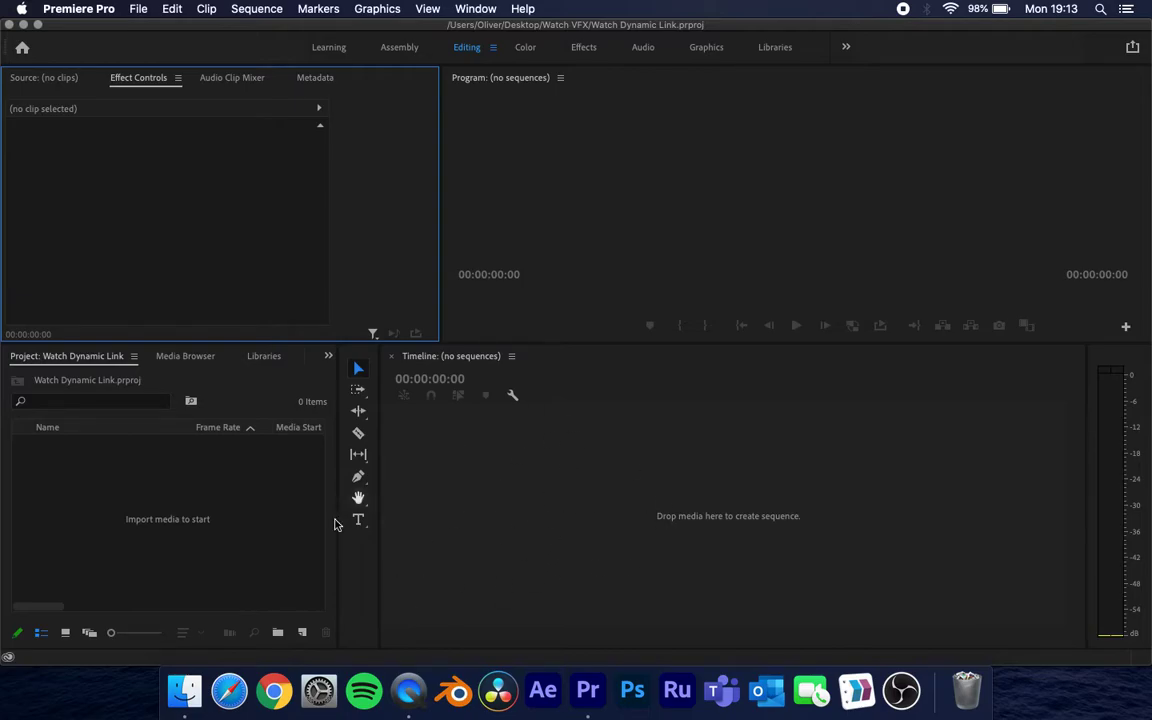
- Import the whole Footage folder from Watch VFX into the project
double_click(233, 503)
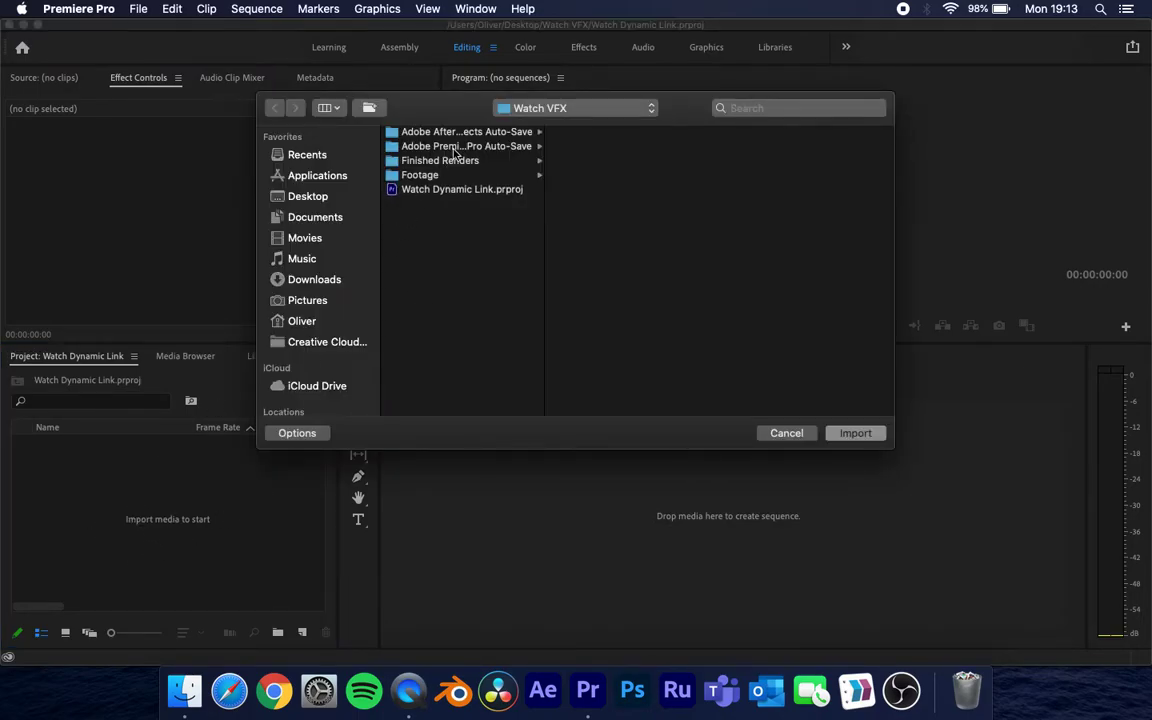
click(424, 189)
click(424, 176)
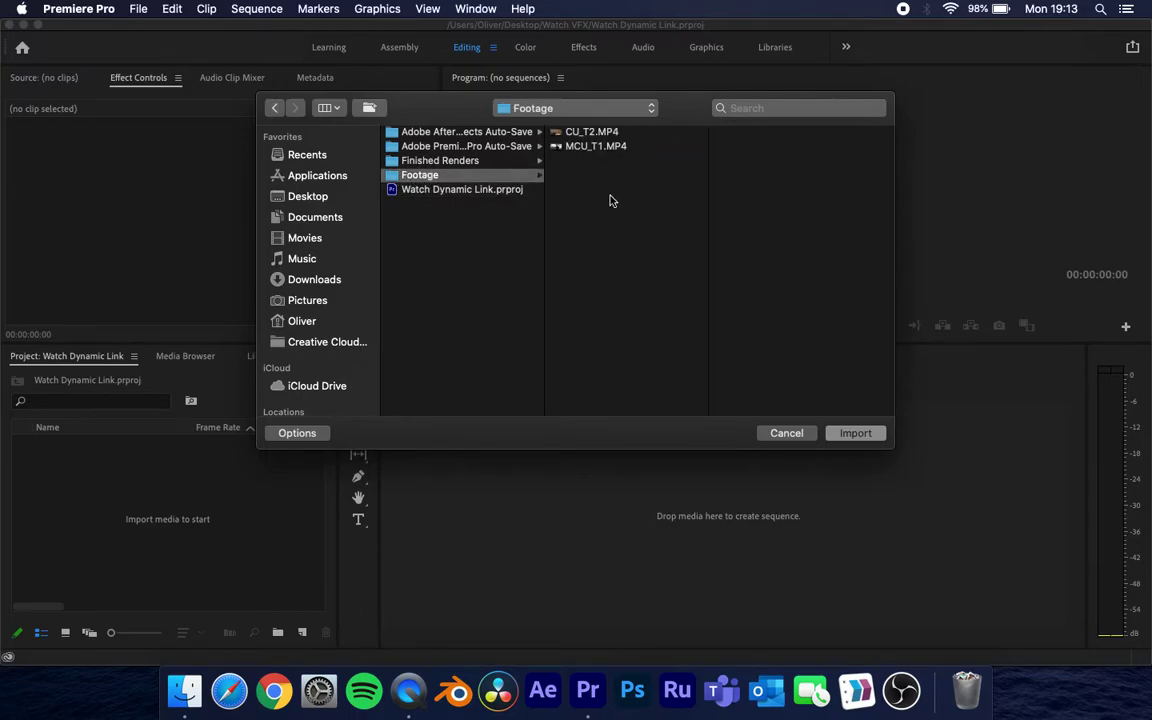
click(853, 434)
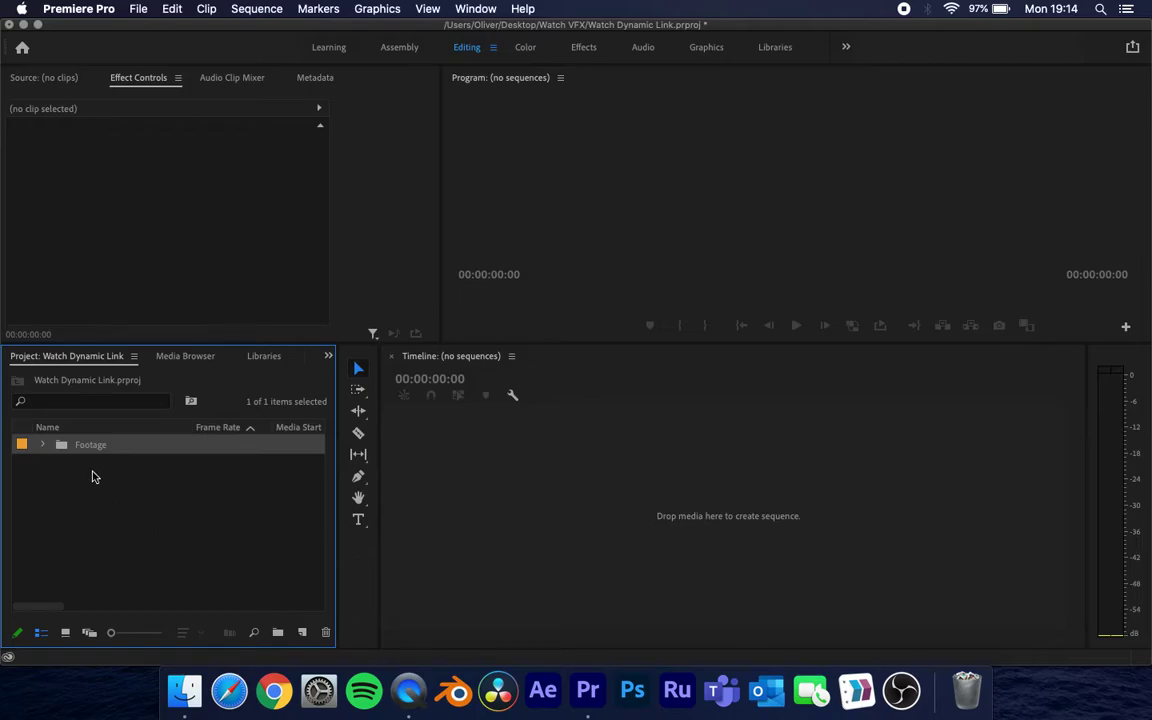
- Create two new bins at the project's top level, named "Music" and "VFX"
right_click(105, 502)
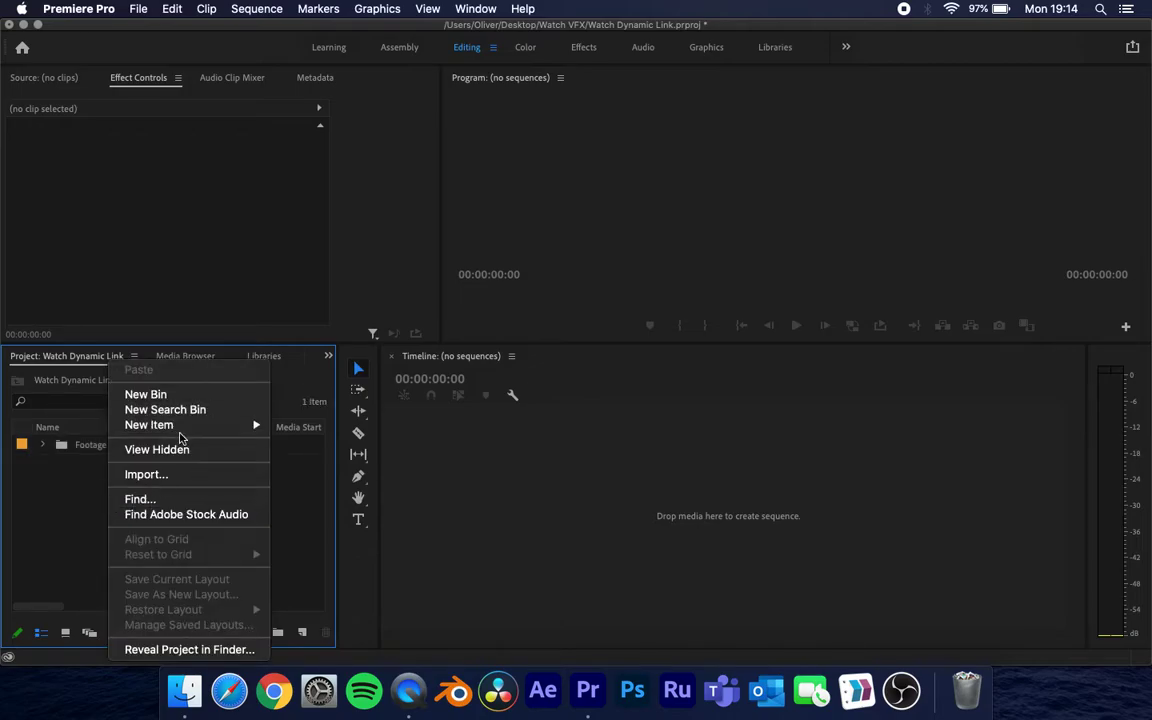
click(160, 394)
text(Music)
click(155, 562)
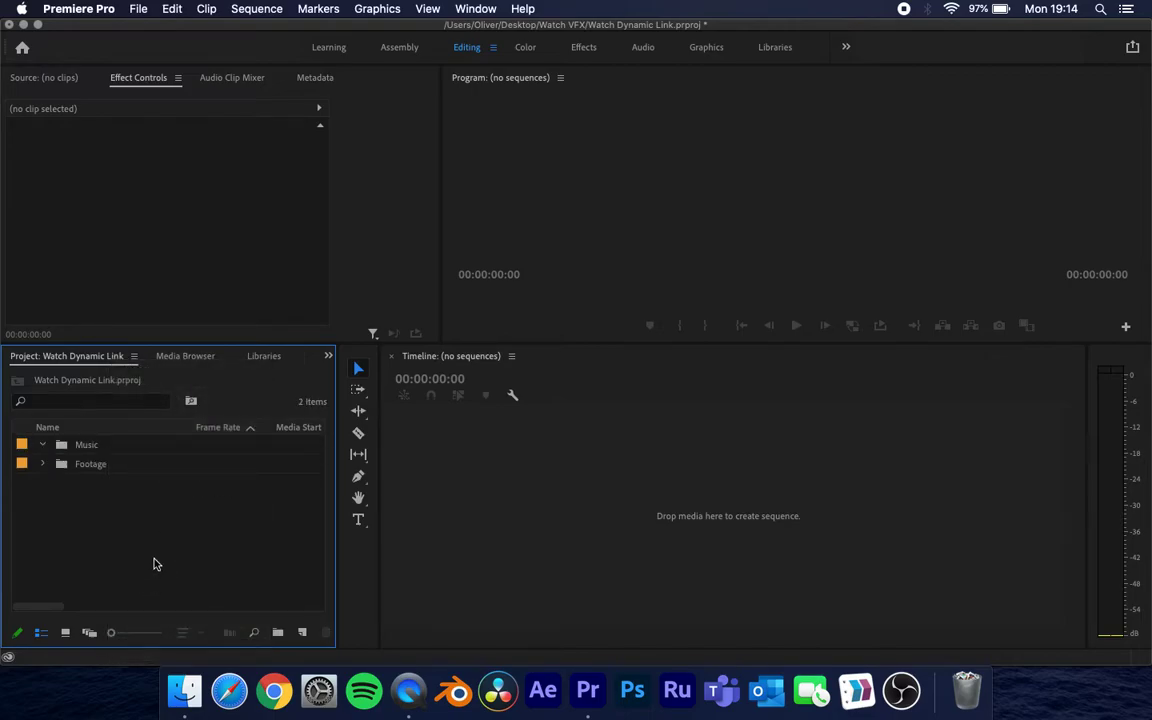
right_click(141, 490)
click(252, 394)
text(VFX)
- Create another bin at the project's top level, named "Sequences"
right_click(230, 542)
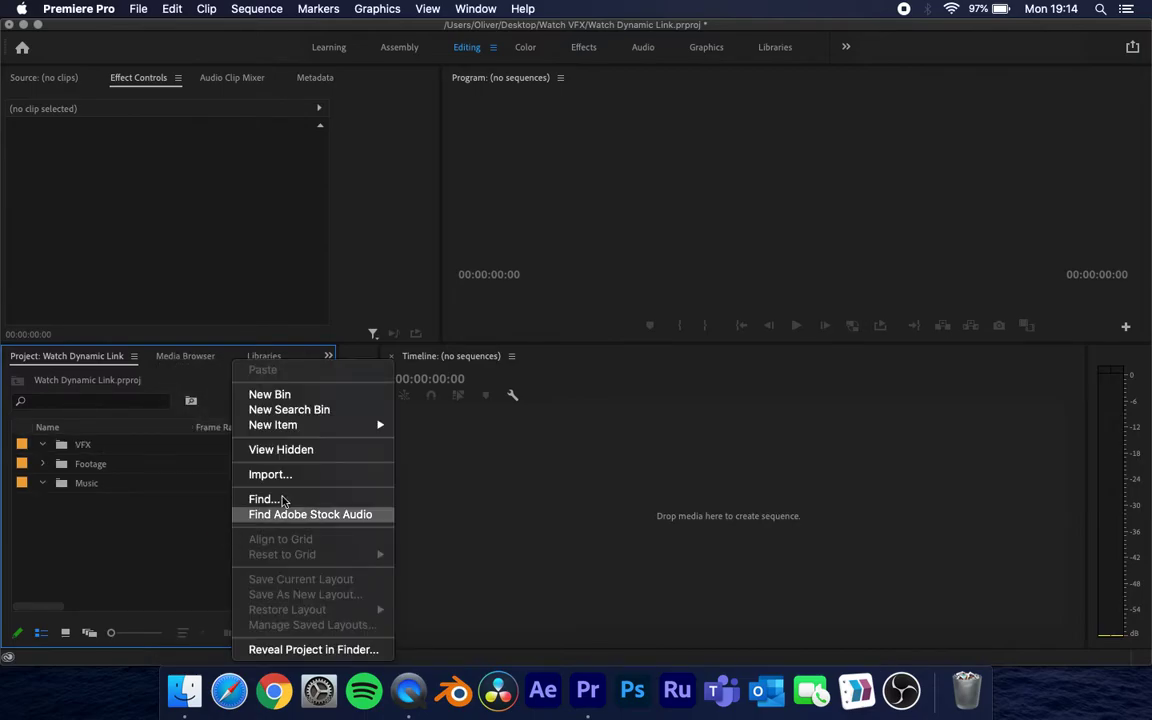
click(295, 392)
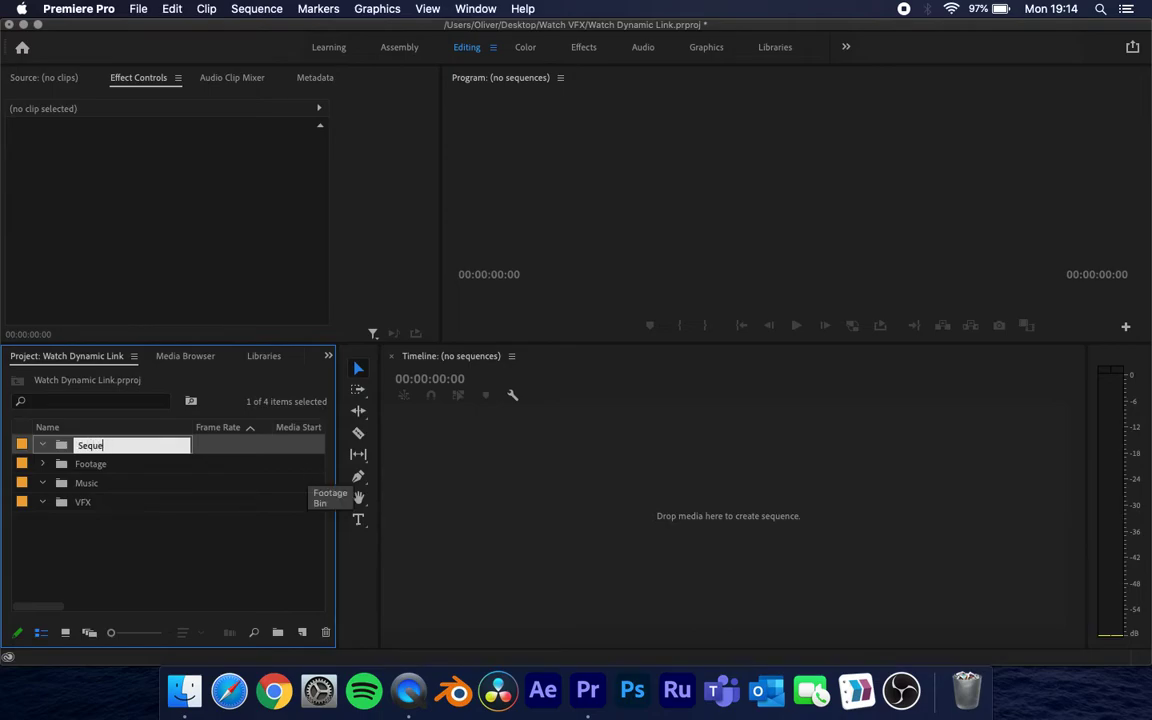
text(Sequences)
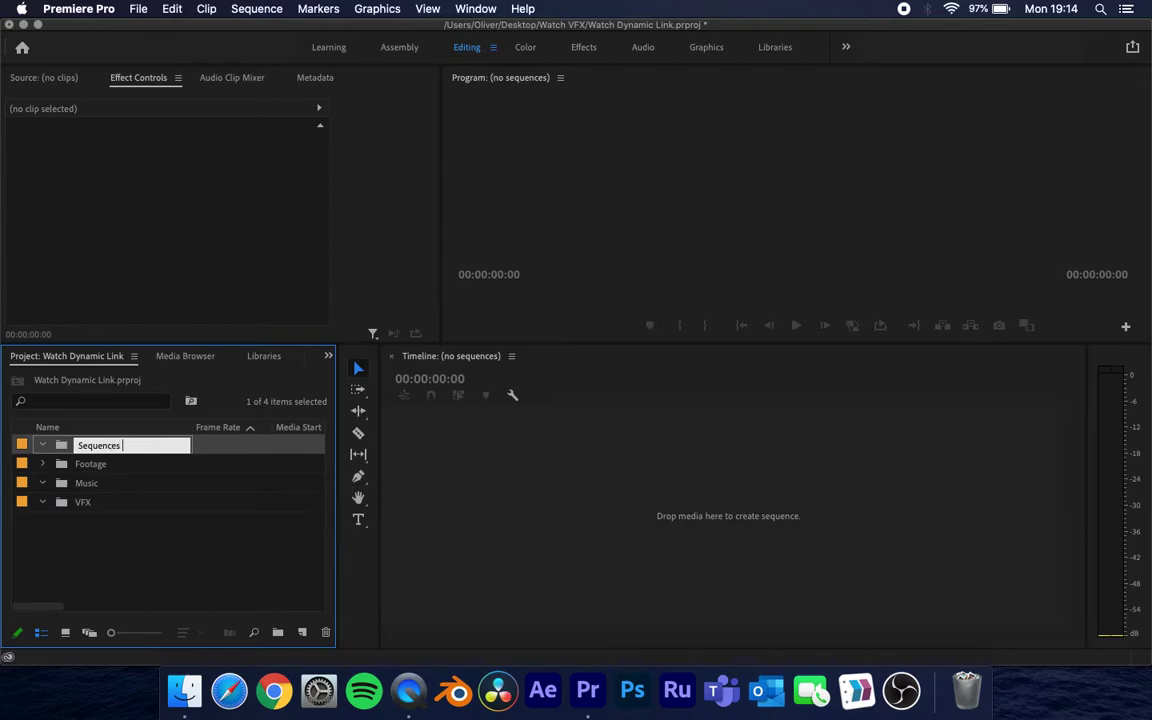
click(208, 492)
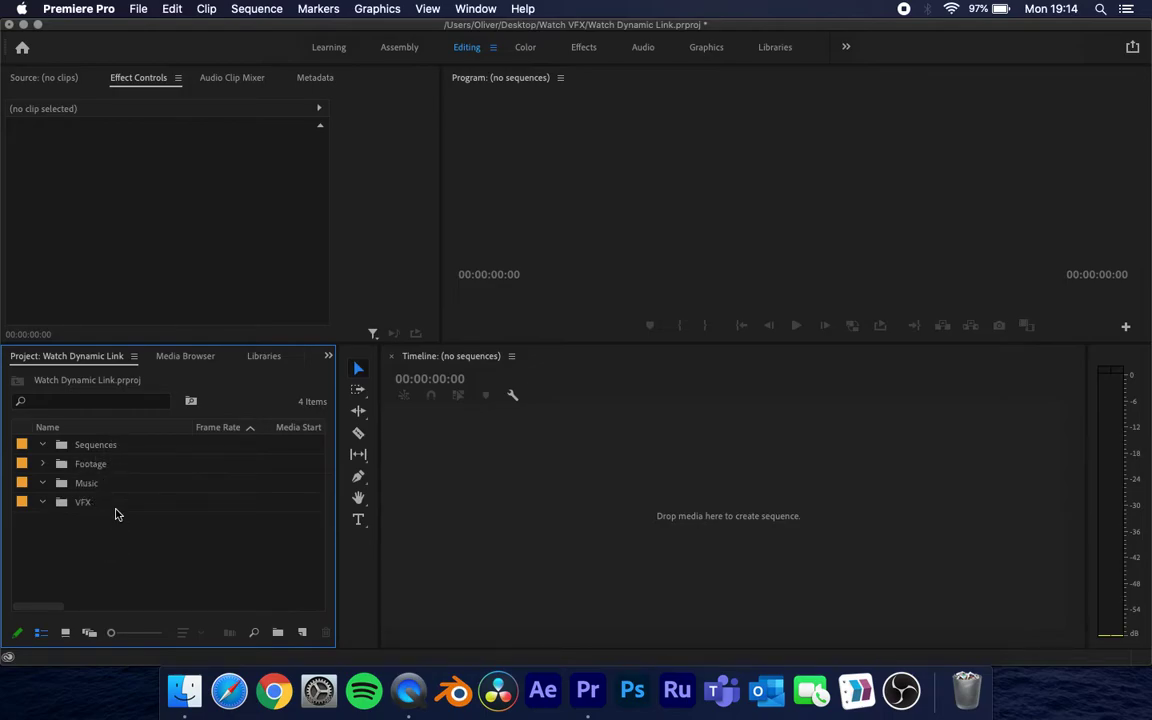
- Change the label colour of the Footage bin to Teal
click(26, 466)
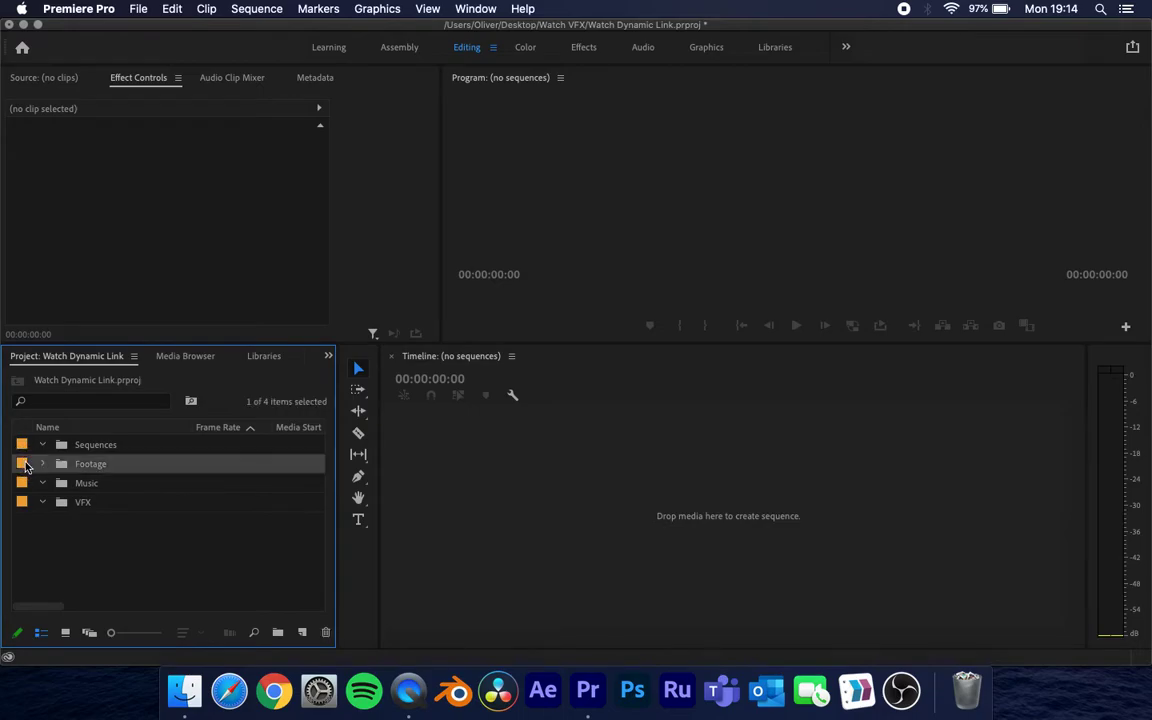
right_click(26, 466)
mouse_move(185, 594)
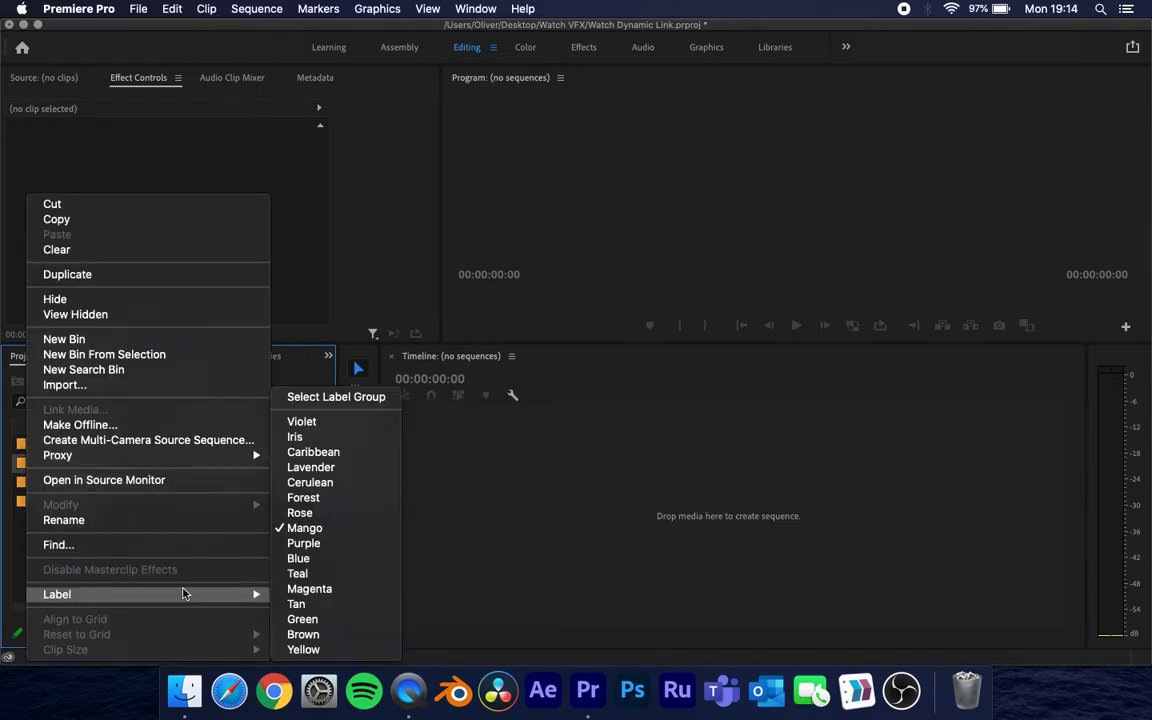
click(297, 573)
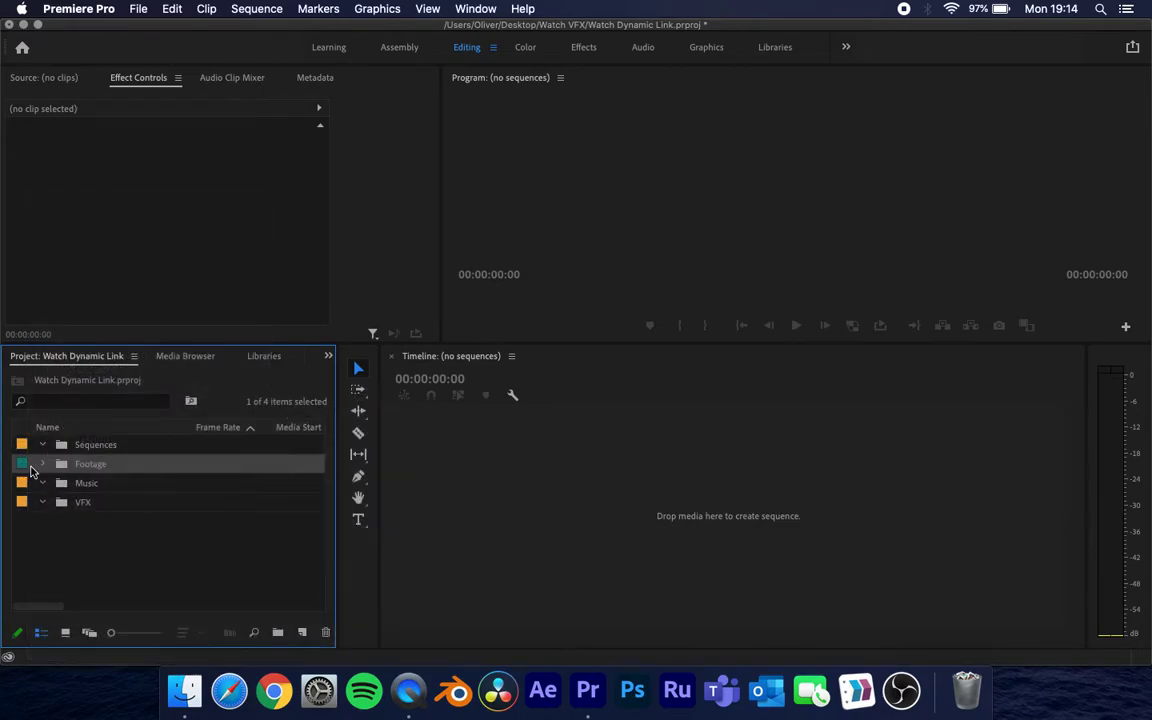
- Open the Footage bin and change the label colour of both clips in it to Teal
double_click(62, 464)
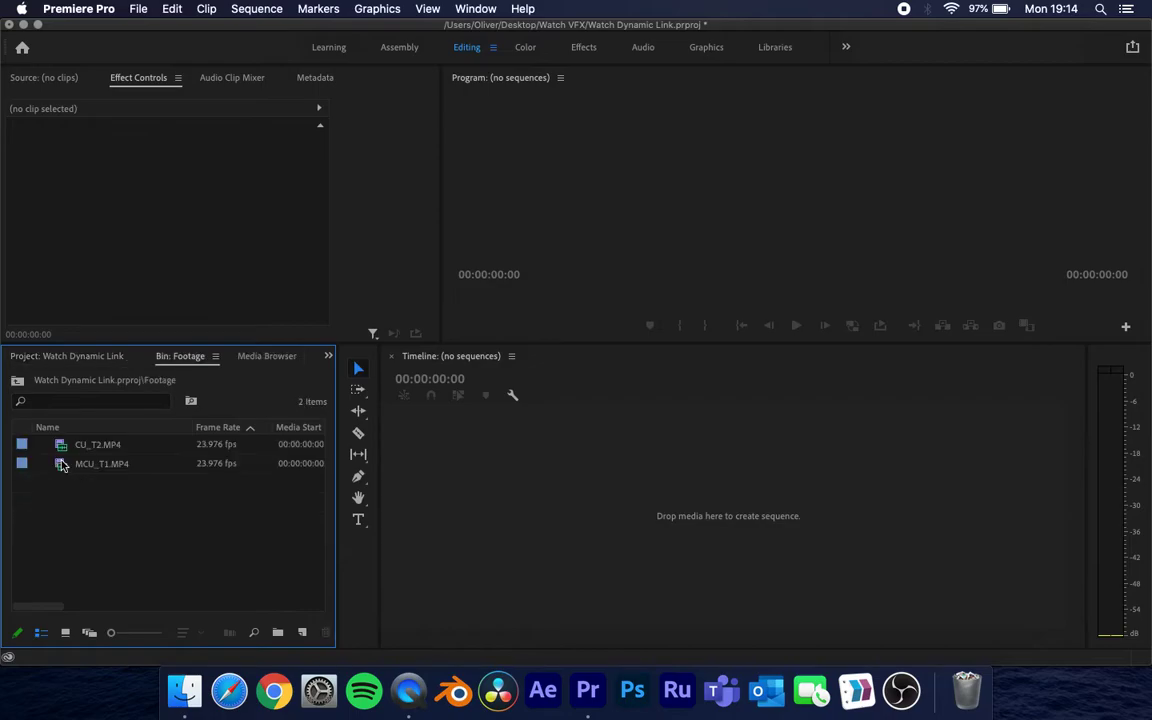
drag(26, 484, 132, 447)
right_click(22, 402)
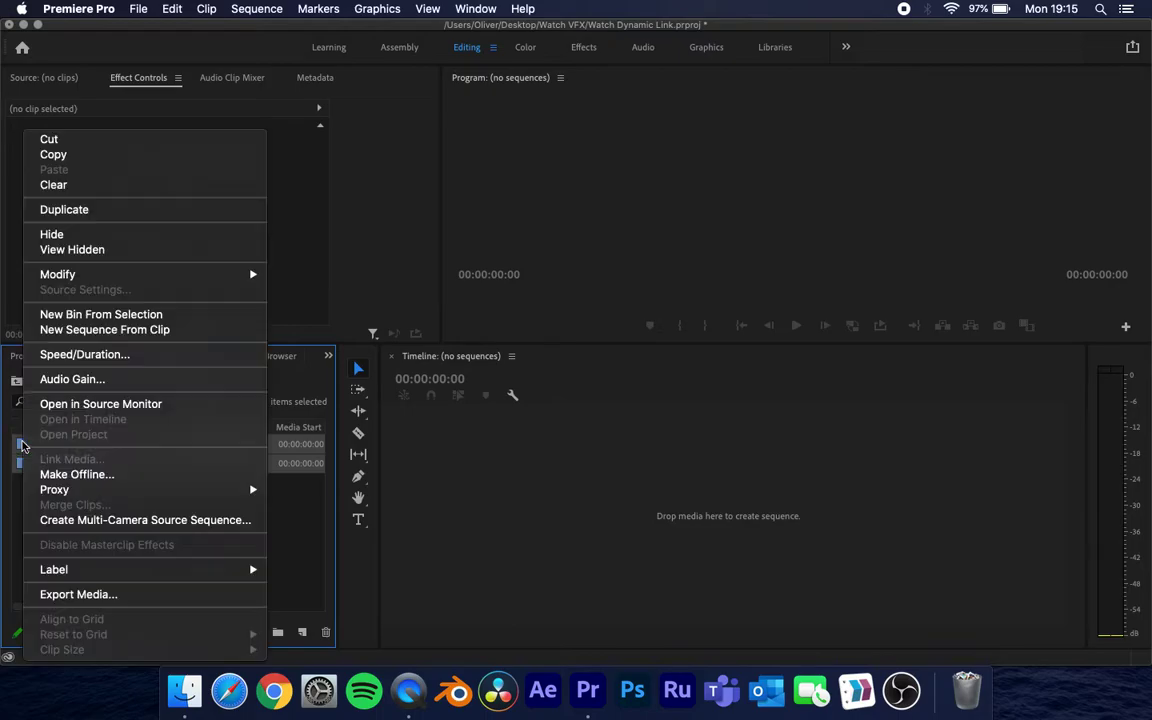
mouse_move(211, 571)
click(296, 571)
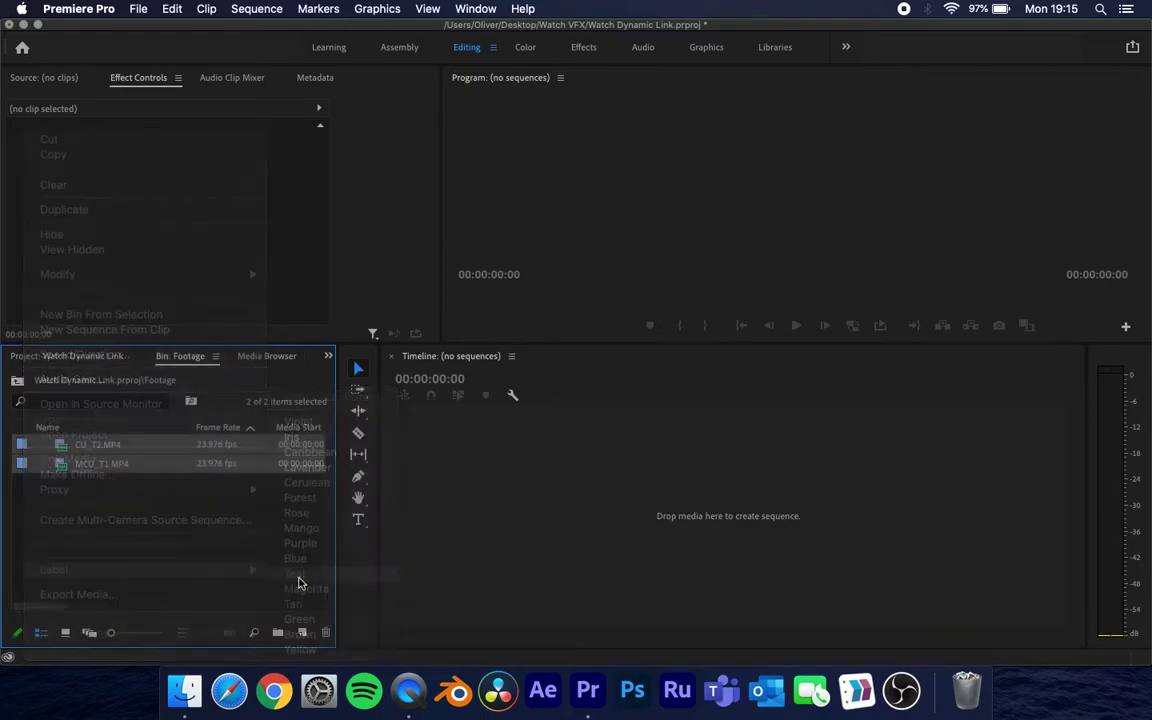
click(112, 541)
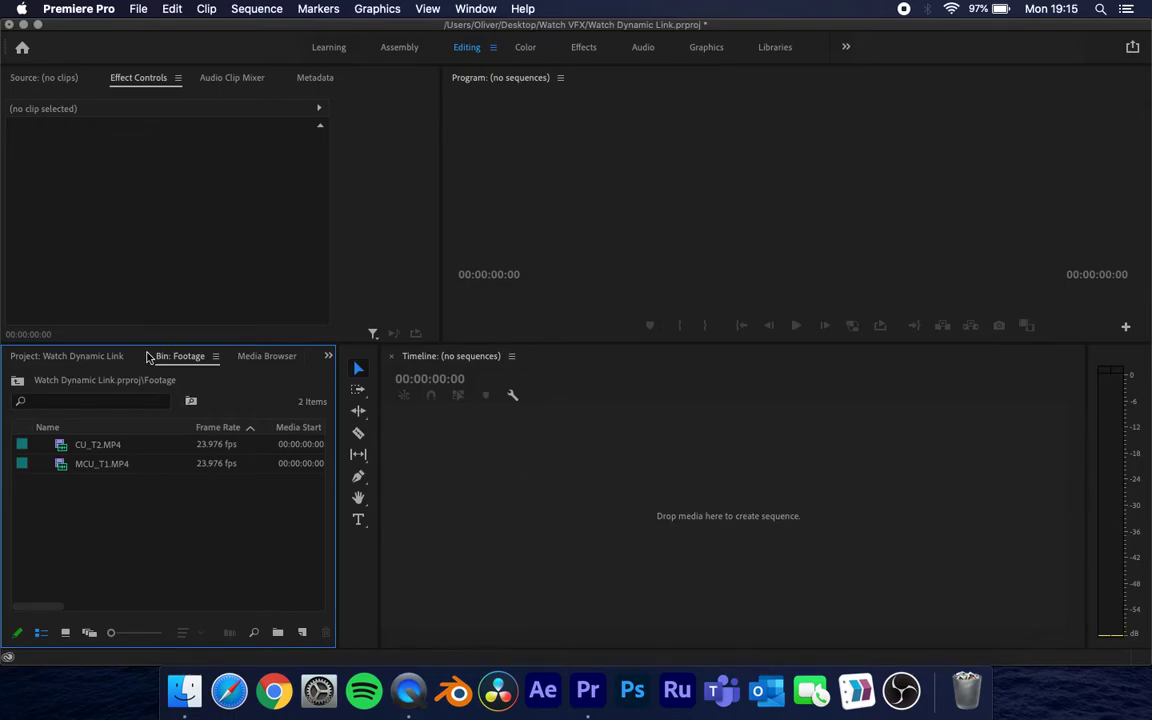
- Look over the bins at the project's top level and reopen the Footage bin
click(81, 356)
click(110, 522)
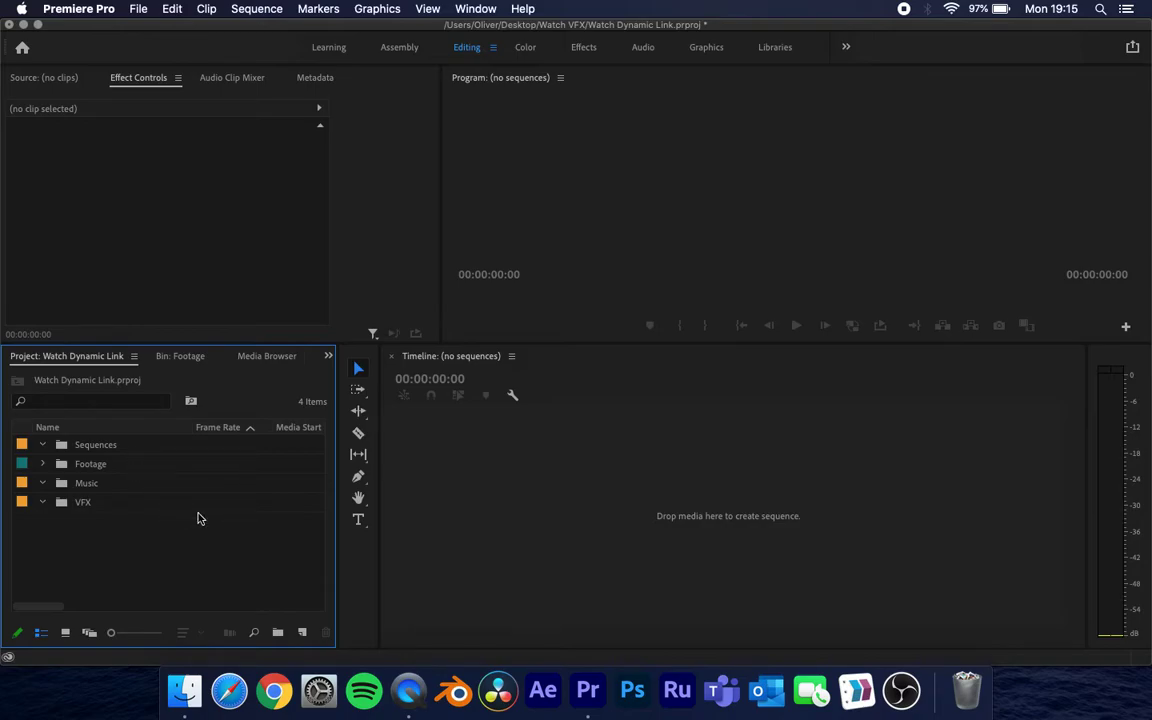
click(60, 465)
double_click(60, 465)
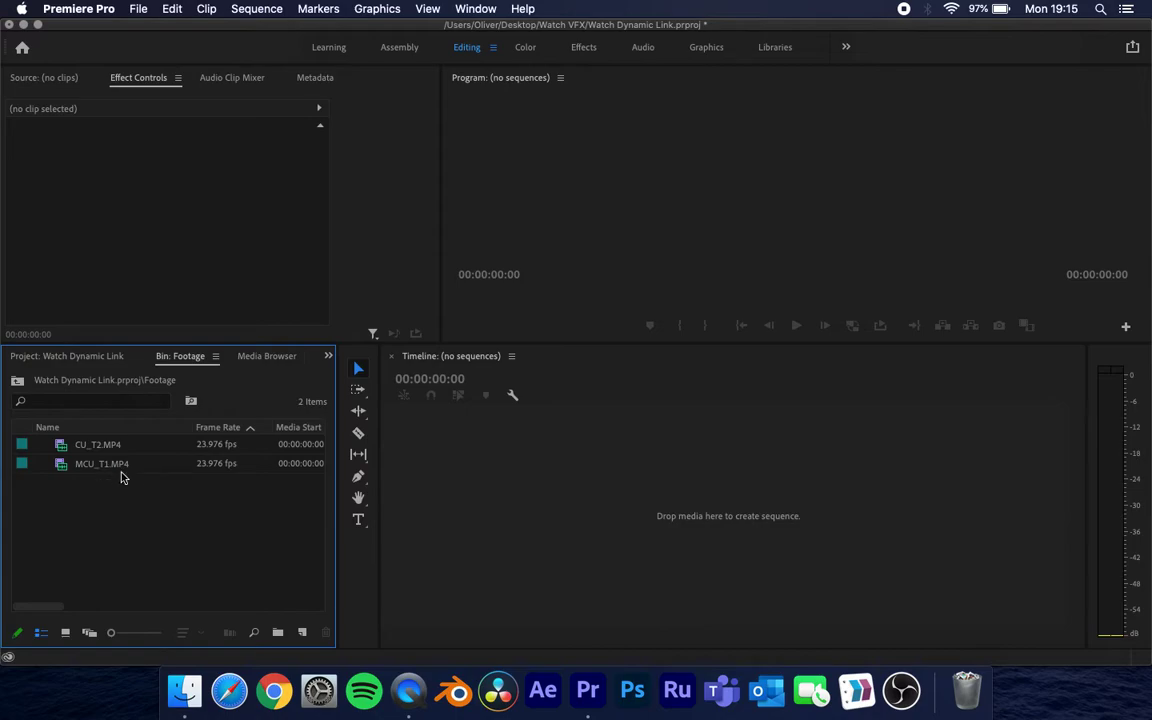
- Rename the clip MCU_T1.MP4 in the Footage bin as MCU_S1.MP4
mouse_move(116, 468)
click(88, 470)
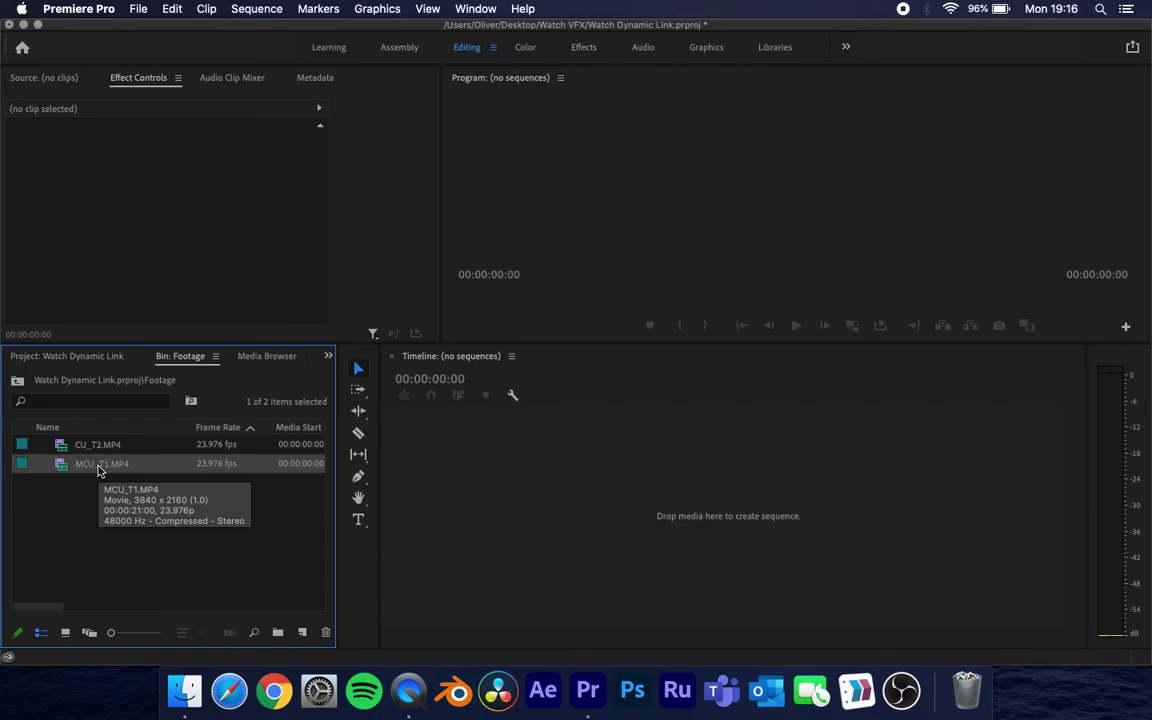
click(98, 466)
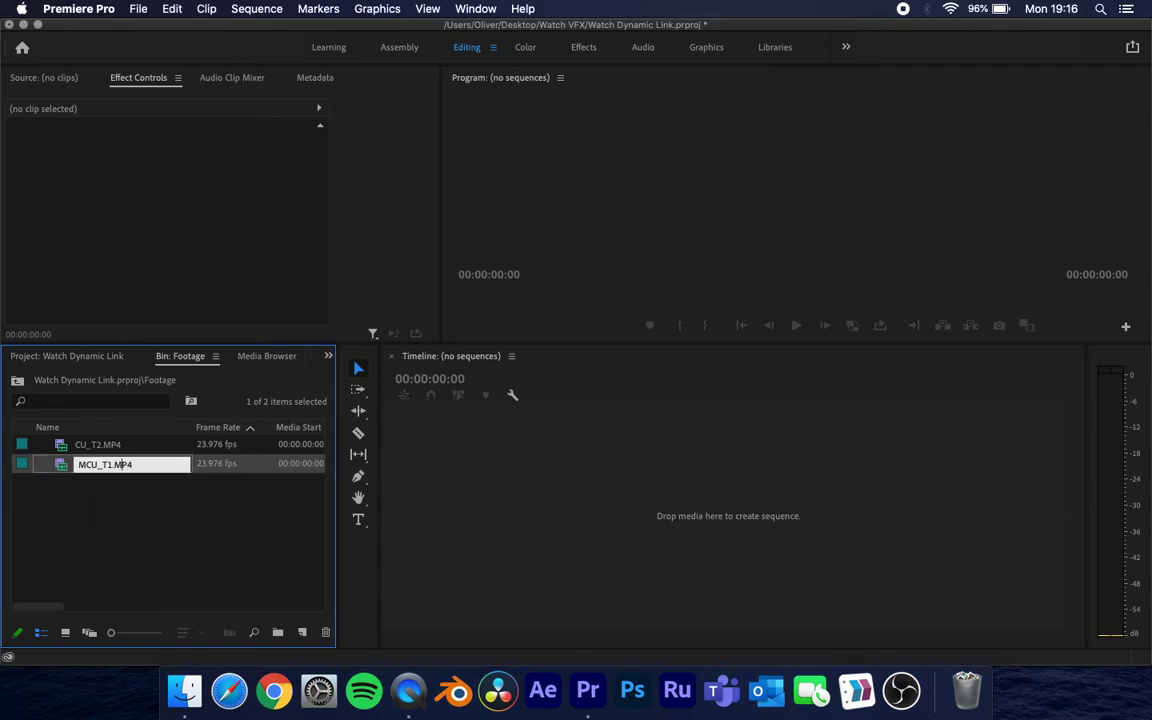
click(107, 465)
key(BackSpace)
text(S)
click(105, 535)
- Rename the clip CU_T2.MP4 in the Footage bin as CU_S2.MP4
click(103, 445)
click(99, 447)
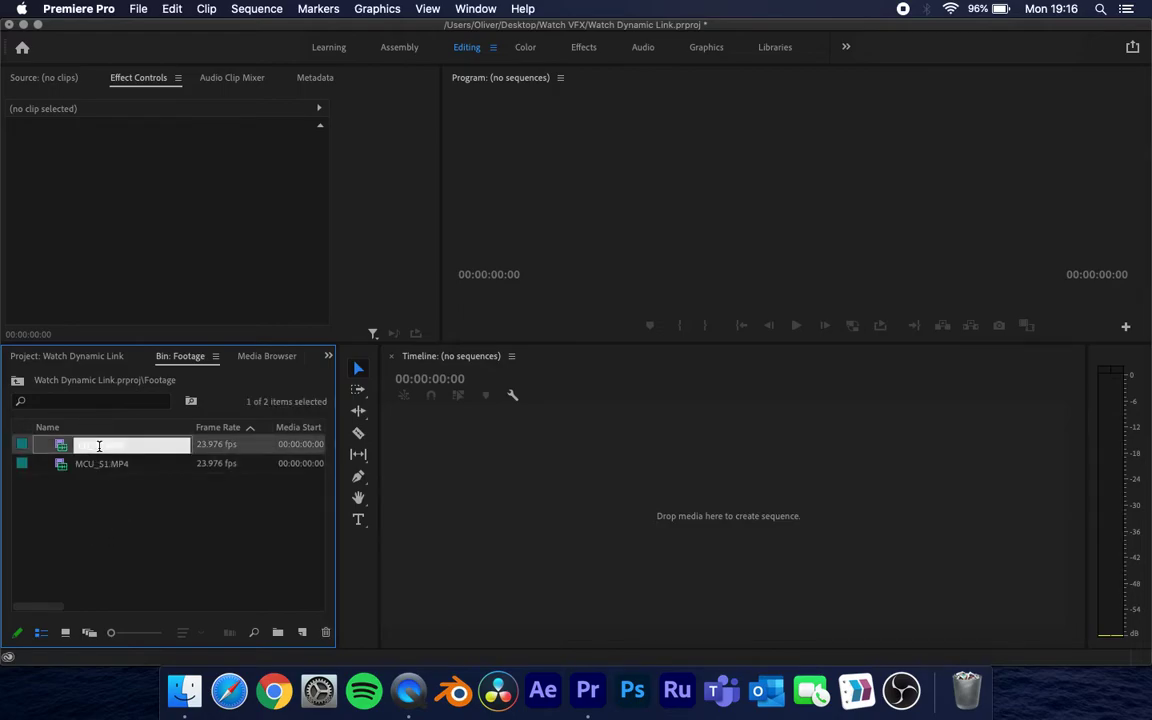
click(99, 446)
key(BackSpace)
text(S2.MP4)
click(132, 507)
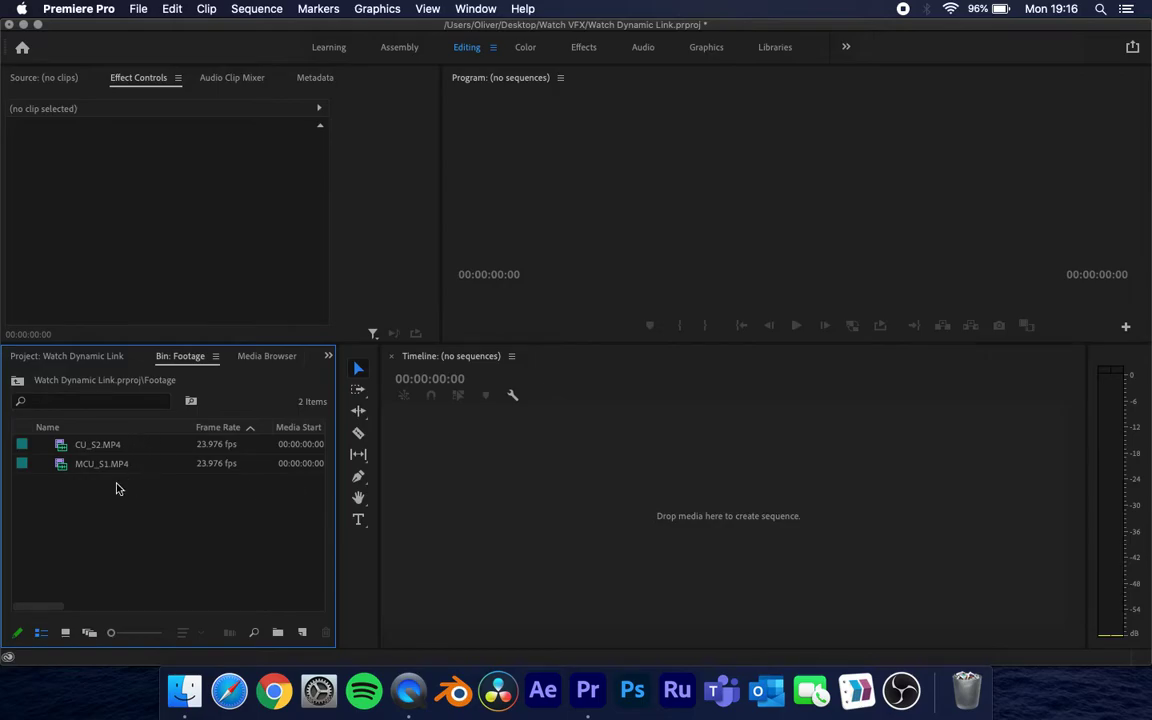
- Create a new sequence from the MCU_S1.MP4 clip so that it matches the clip's settings
click(63, 466)
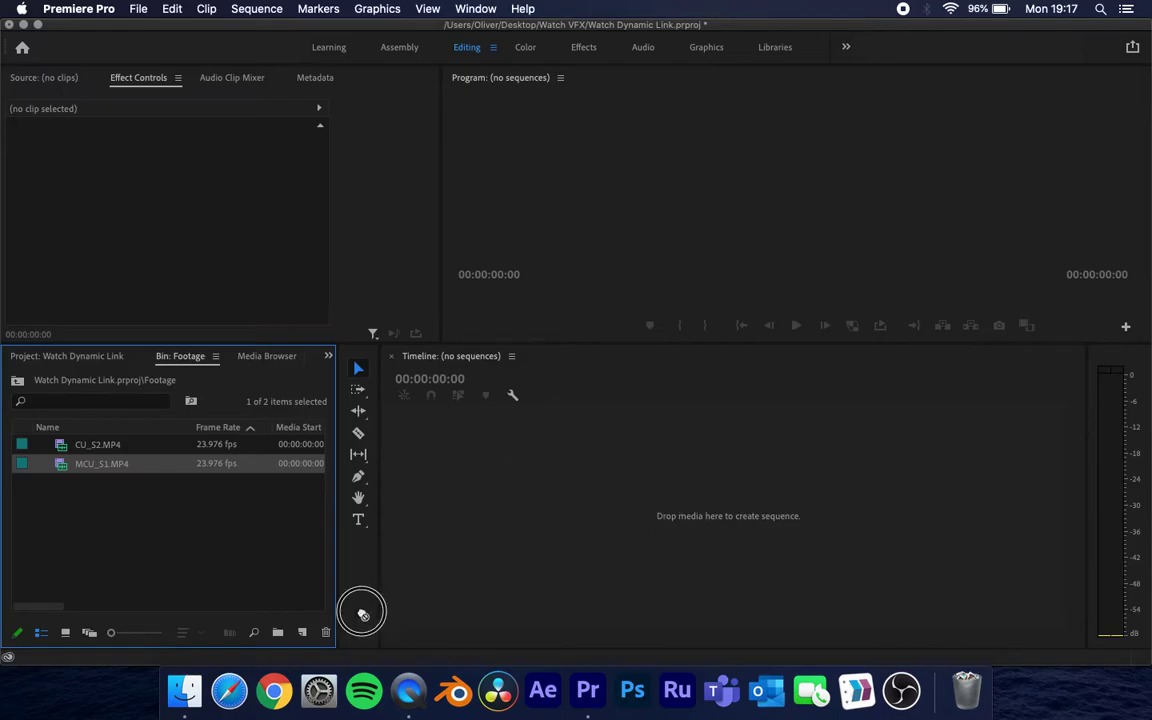
click(304, 632)
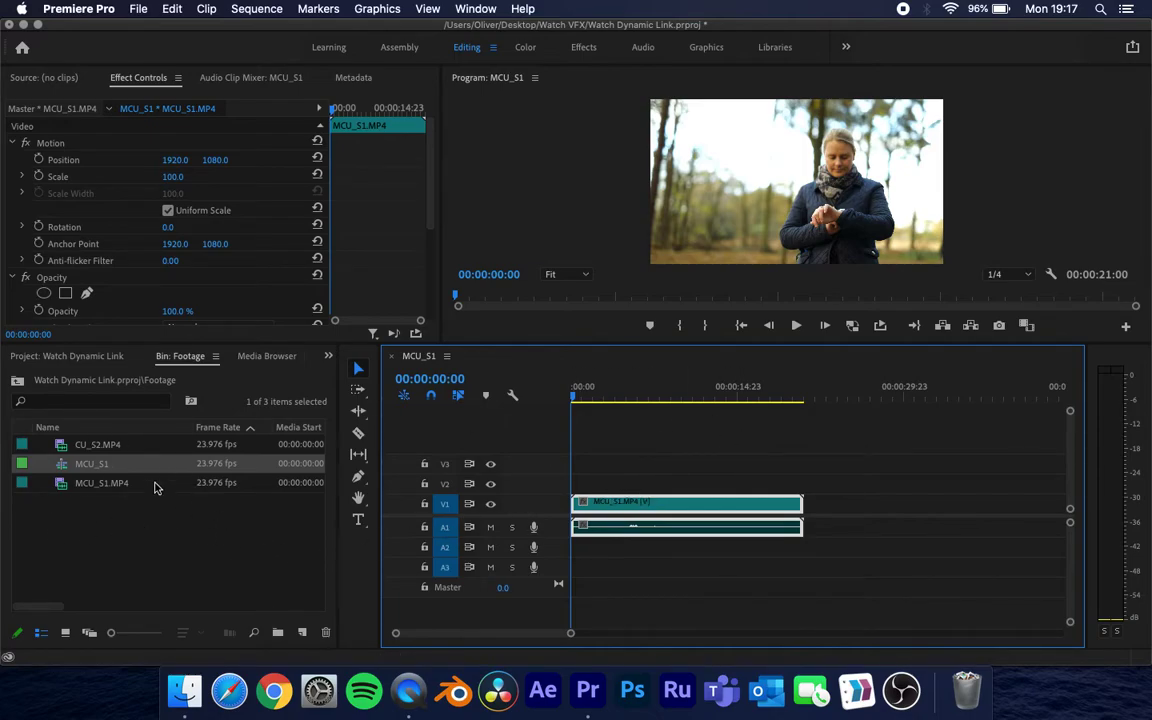
- Rename the MCU_S1 sequence in the Footage bin as Rough Cut
click(105, 444)
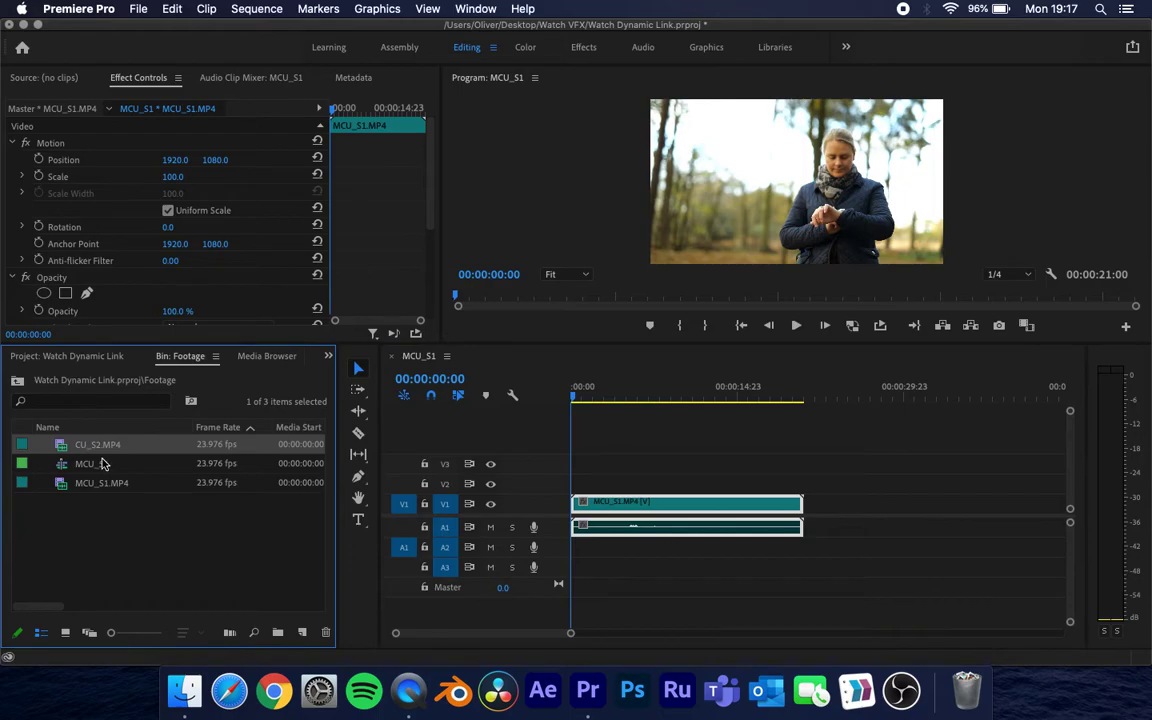
click(101, 463)
click(92, 444)
click(95, 483)
click(92, 464)
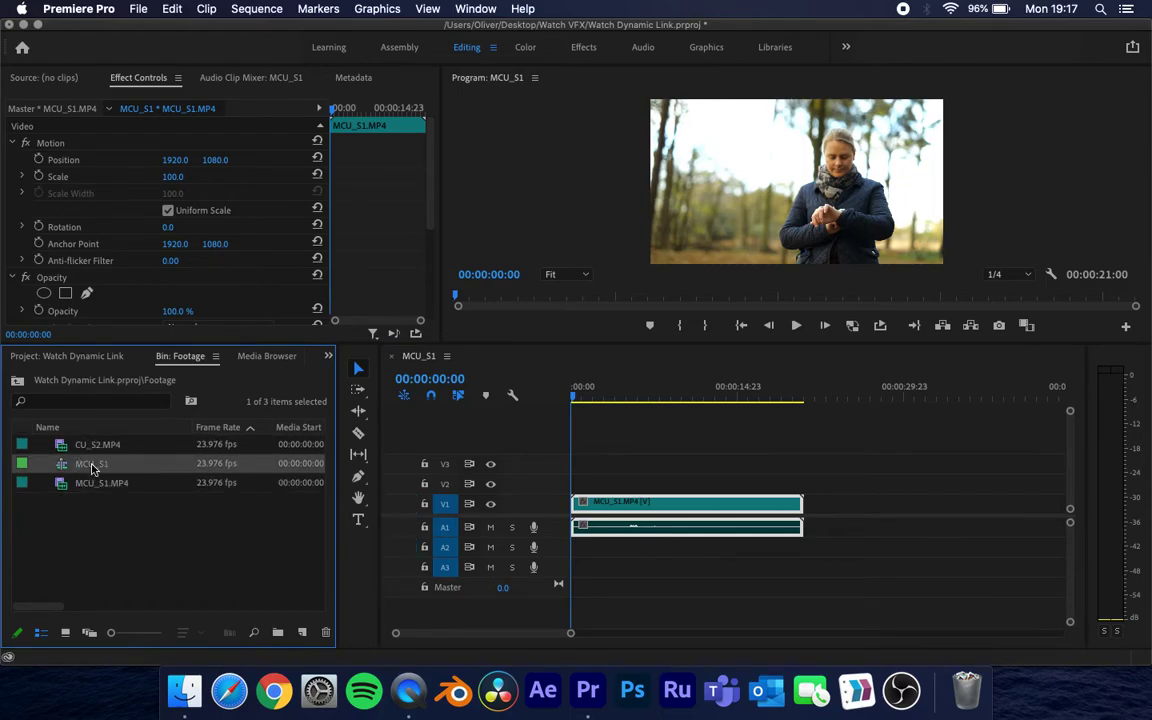
click(100, 465)
text(Rough Cut)
click(128, 572)
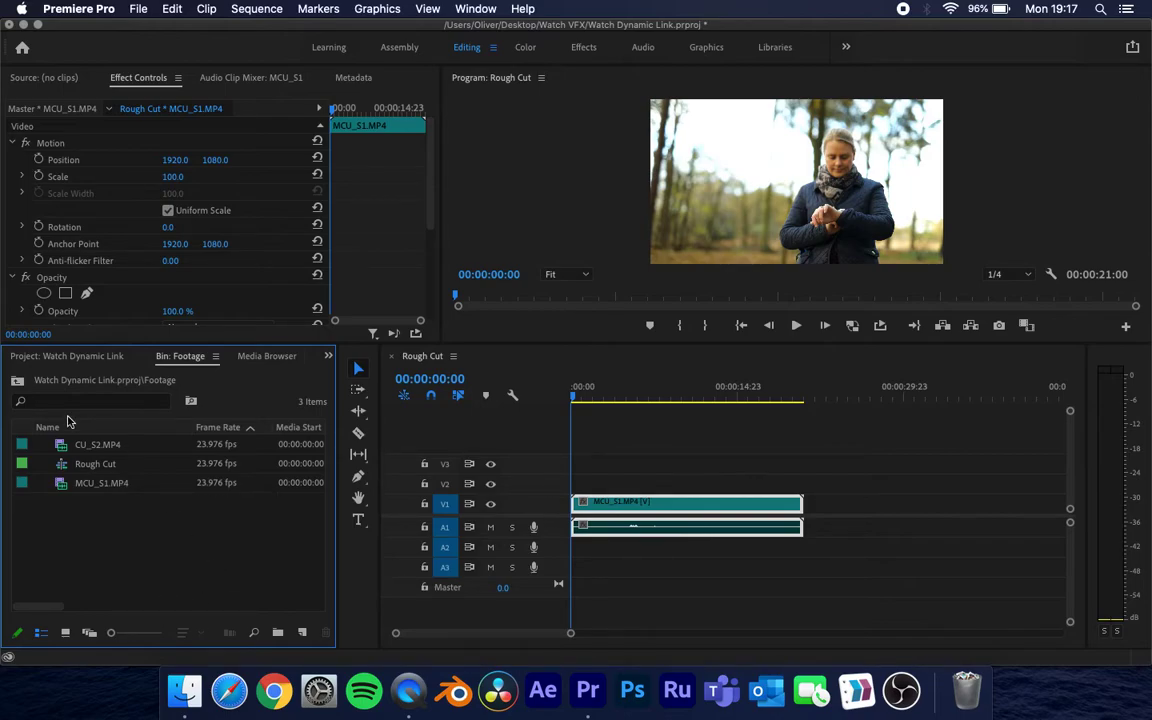
- Move the Rough Cut sequence from the Footage bin into the Sequences bin
click(75, 466)
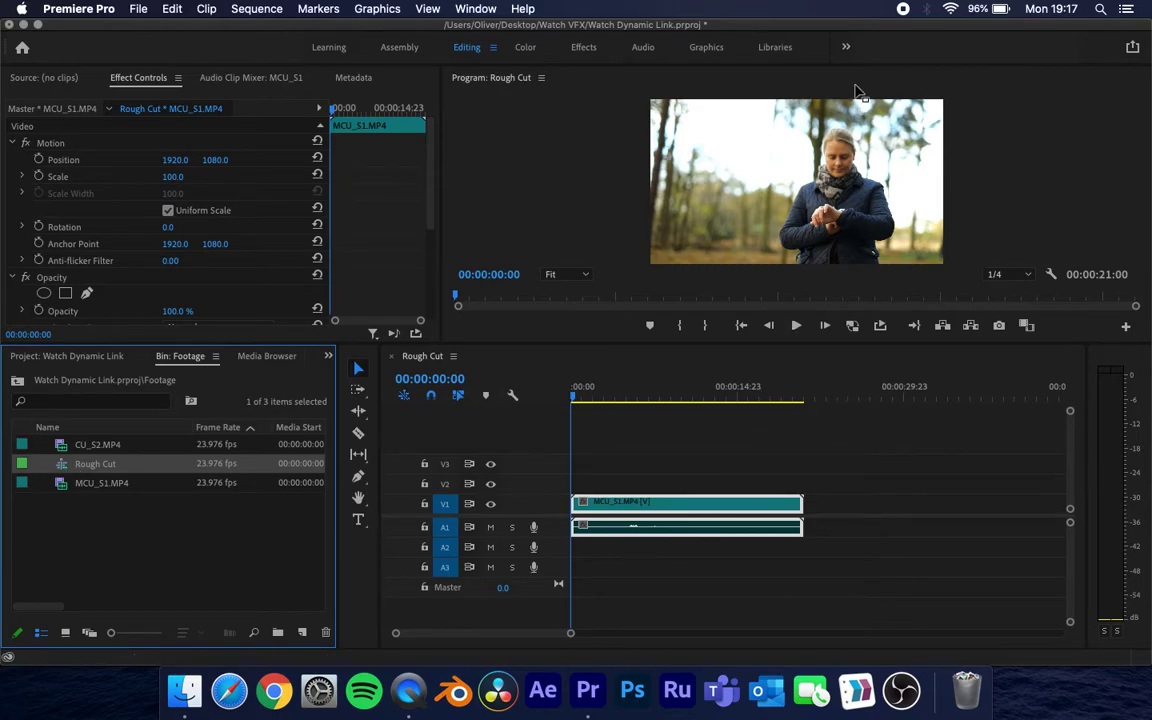
drag(61, 465, 82, 360)
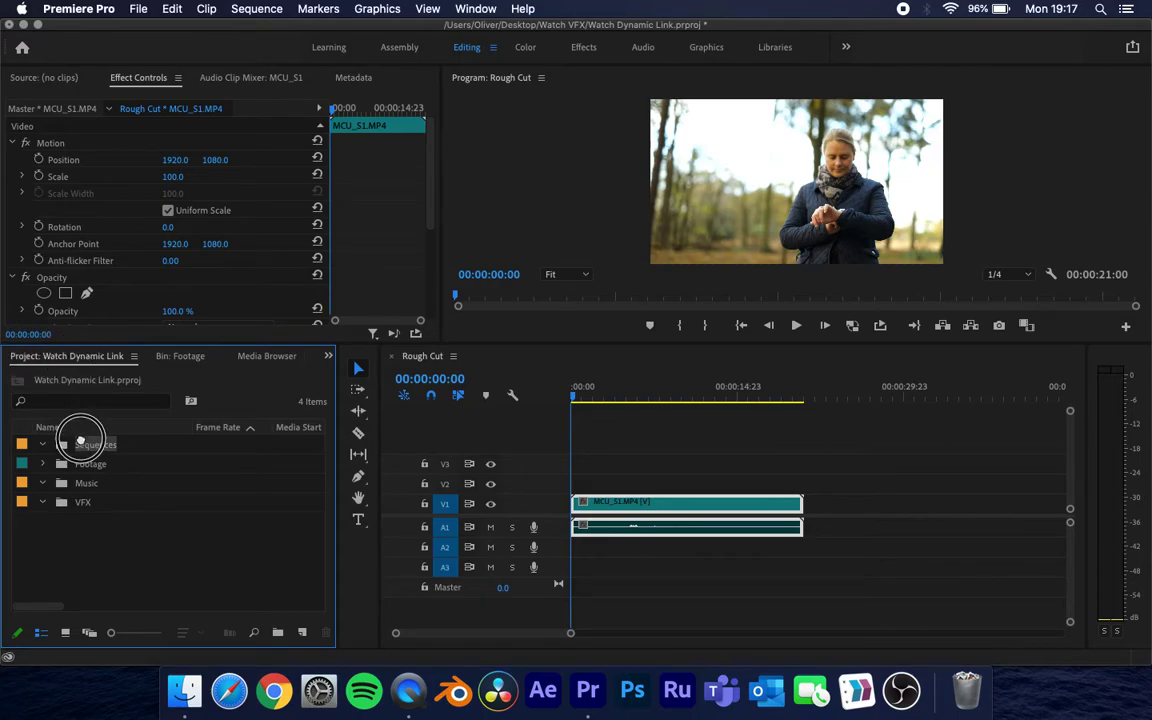
click(65, 446)
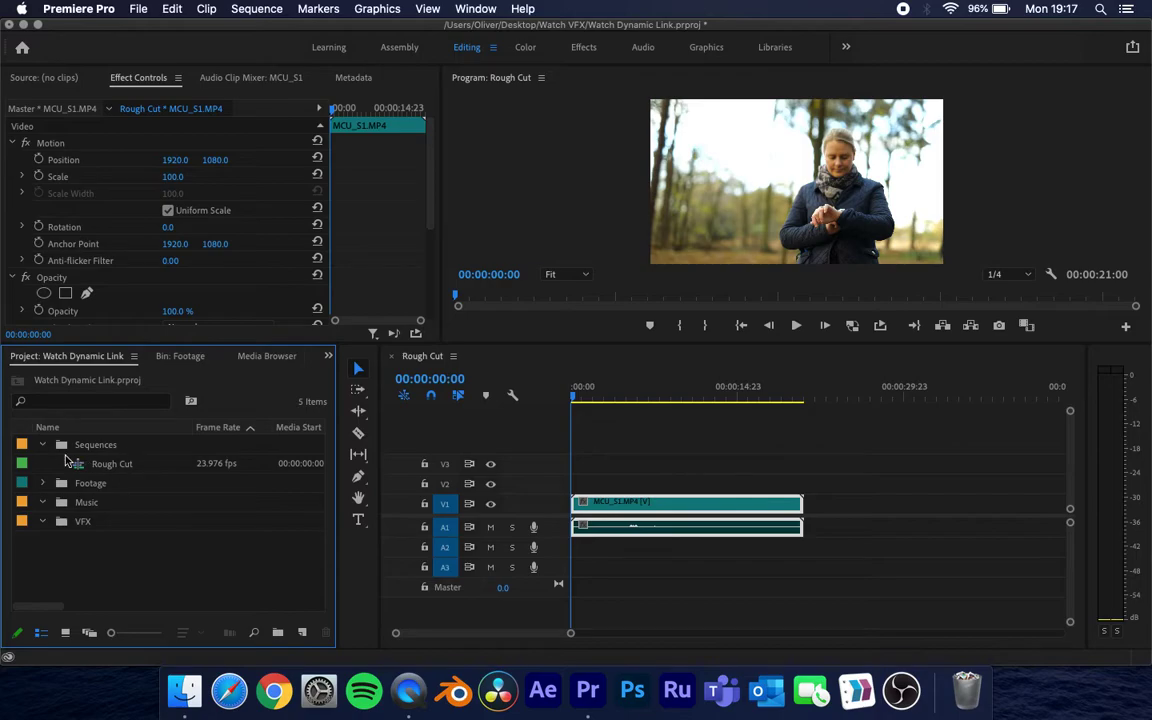
click(44, 446)
click(44, 446)
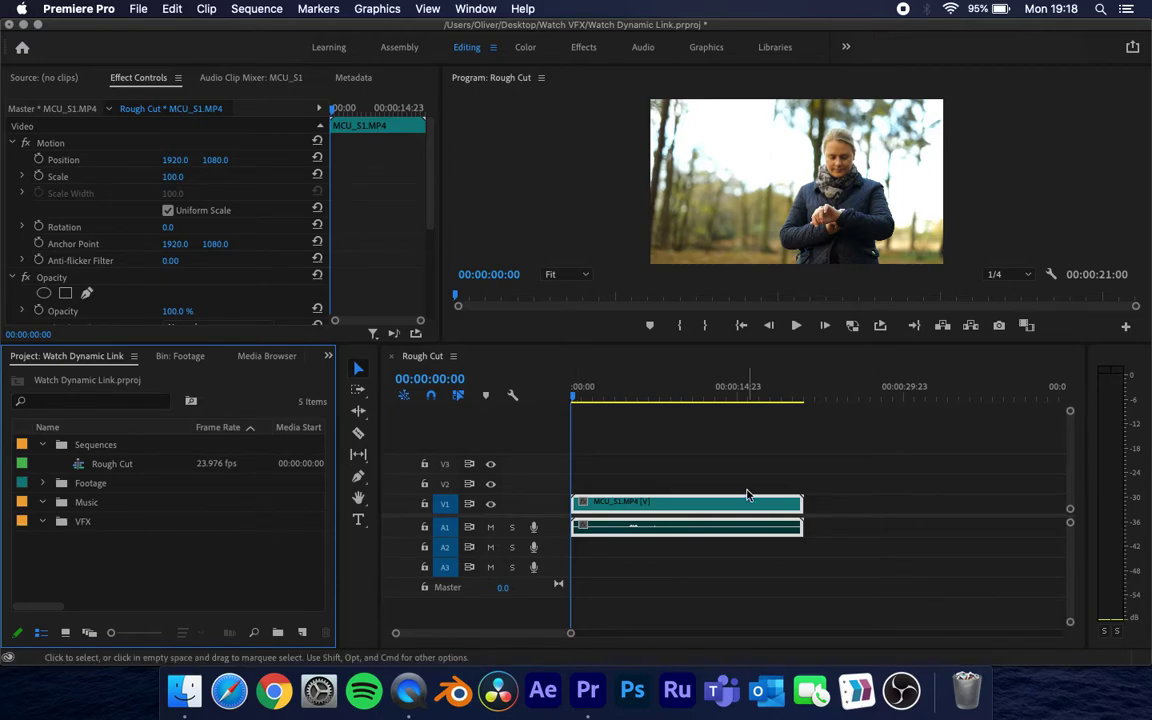
- Delete the MCU_S1.MP4 clip from the Rough Cut timeline and reopen the Footage bin
click(690, 503)
key(Delete)
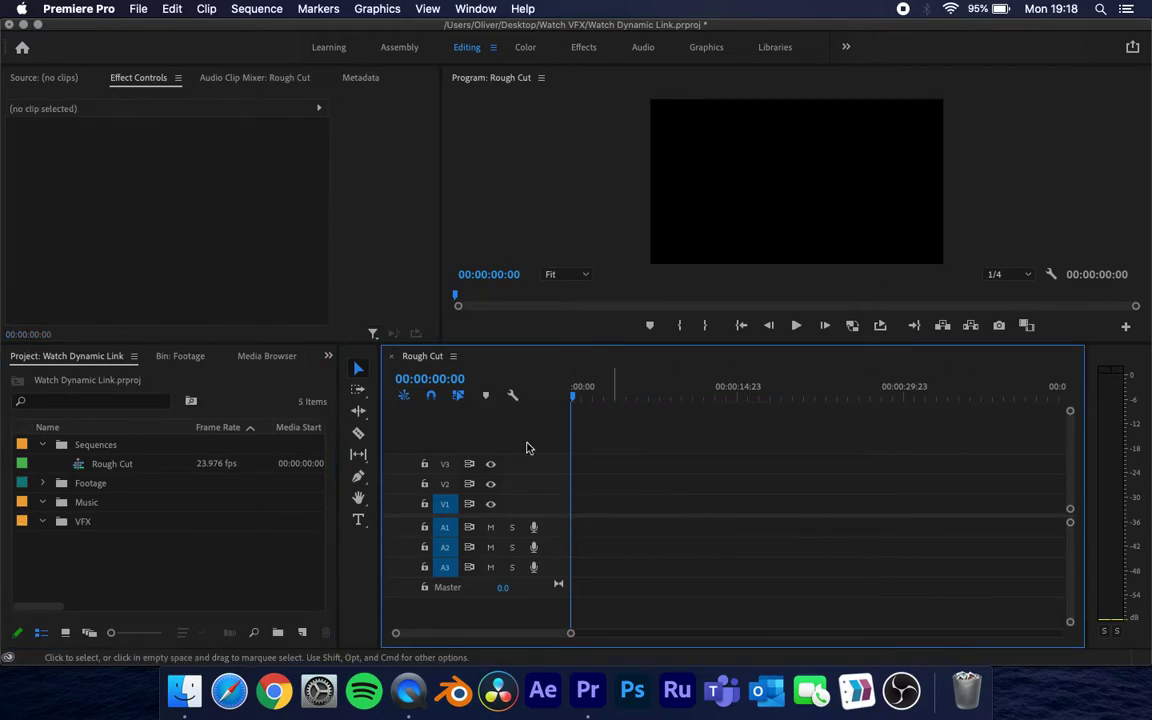
click(185, 357)
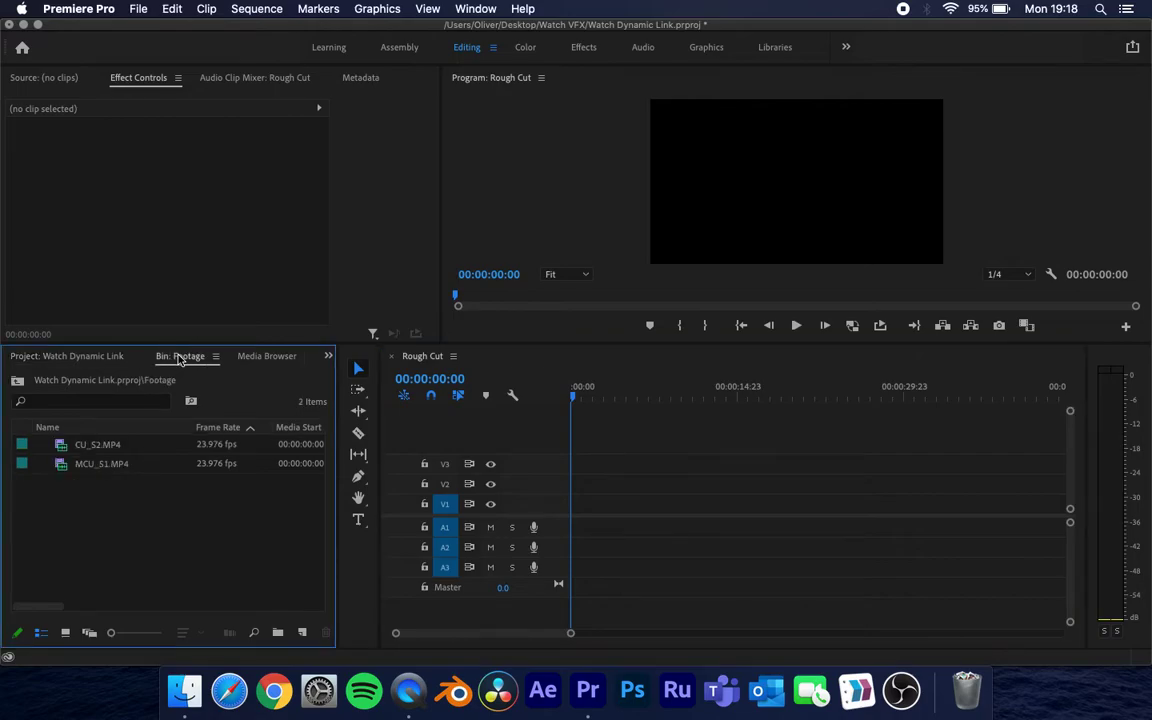
- Compare the MCU_S1.MP4 and CU_S2.MP4 clips in the source monitor, ending on CU_S2.MP4
double_click(95, 463)
double_click(95, 444)
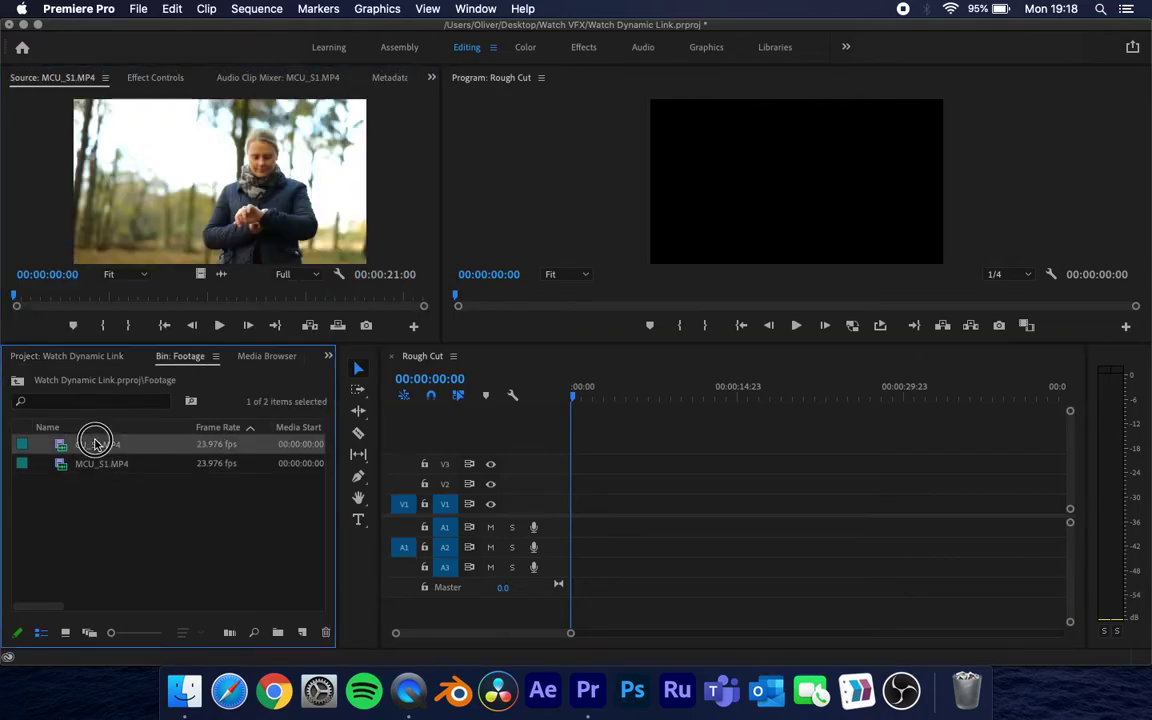
double_click(95, 464)
double_click(96, 445)
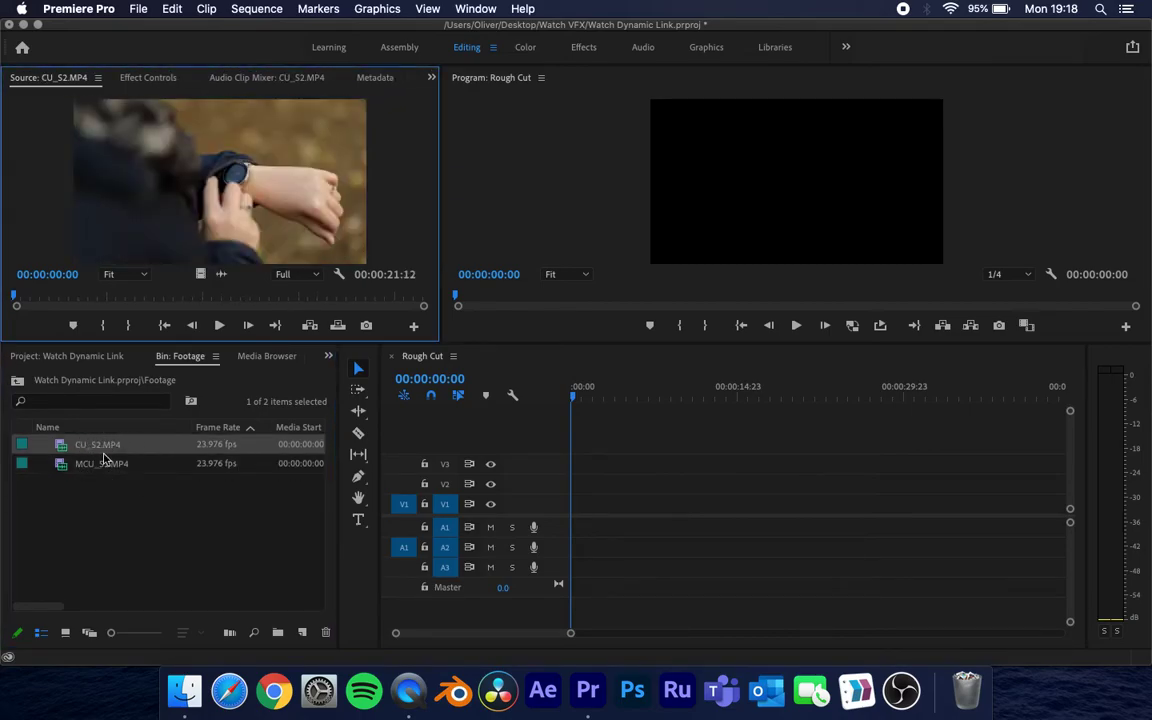
double_click(103, 467)
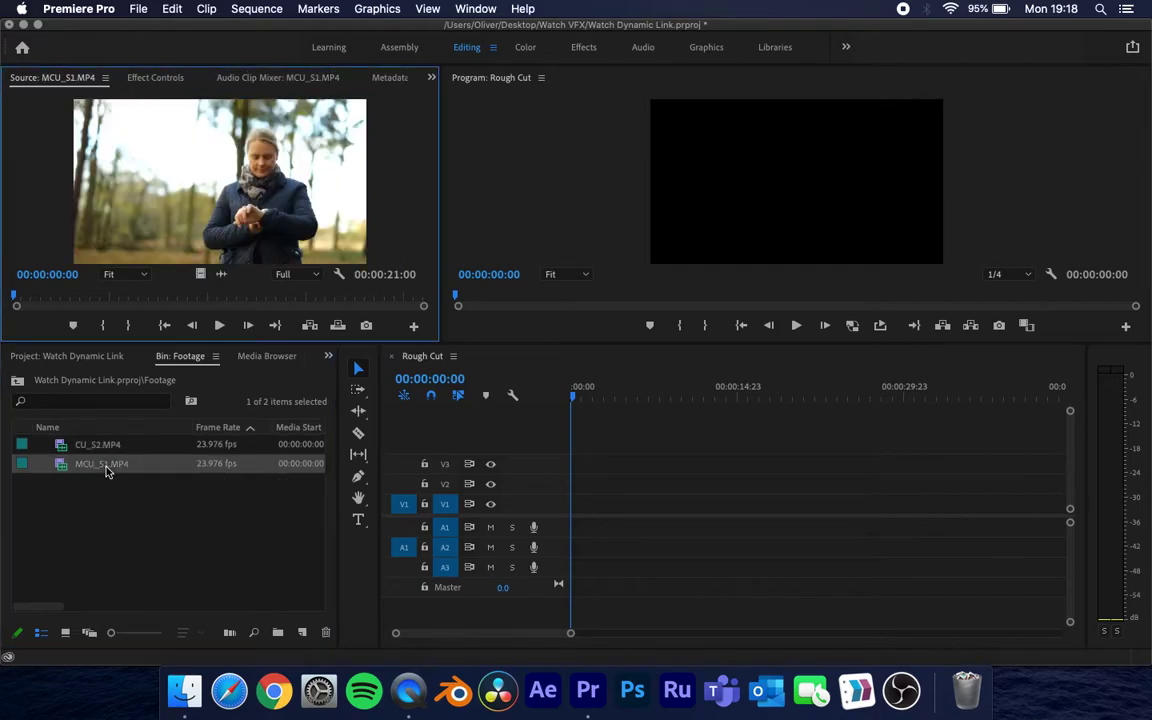
double_click(99, 450)
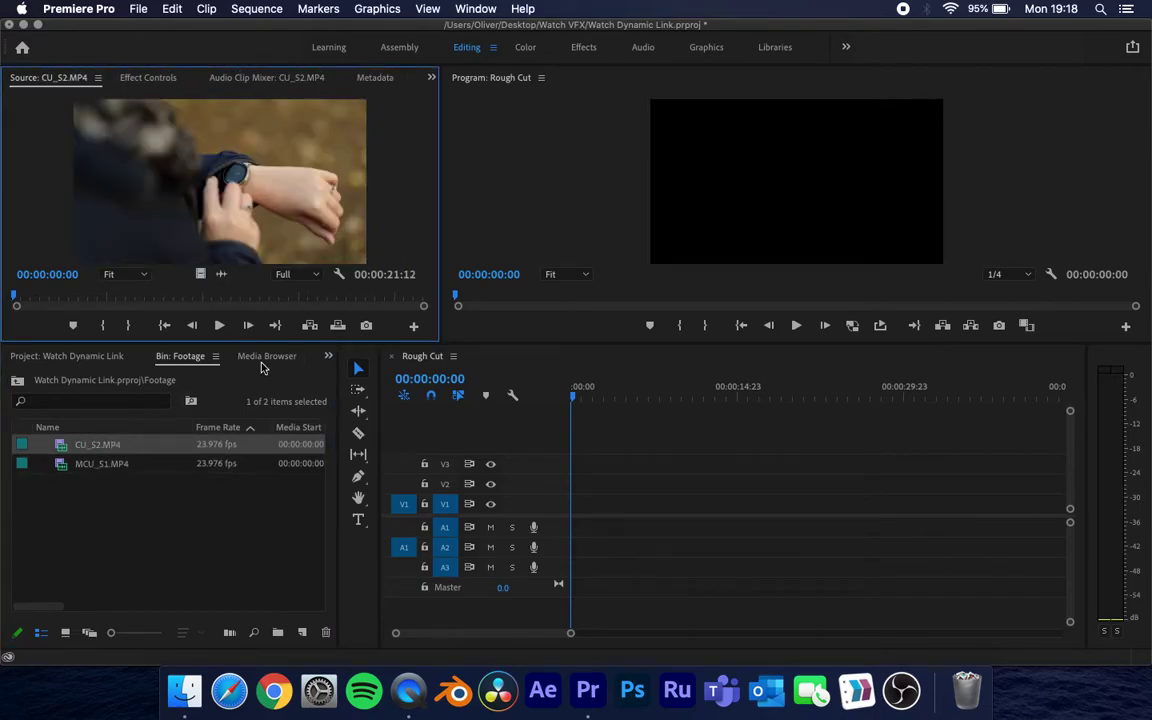
double_click(86, 466)
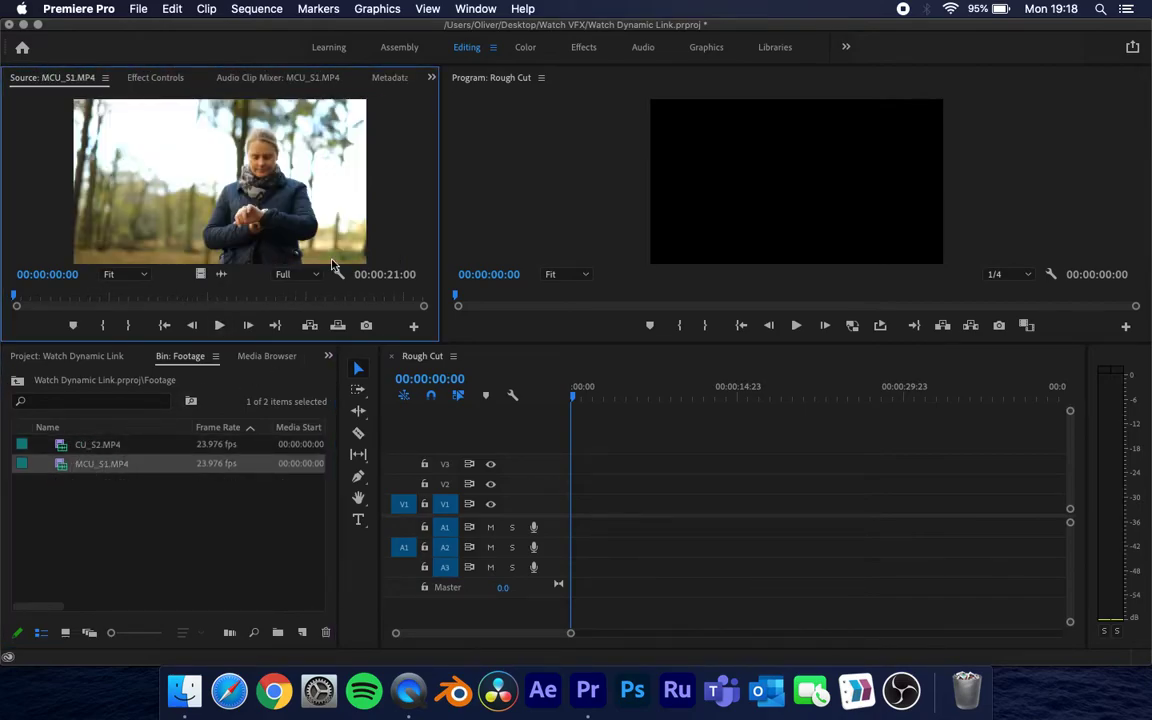
double_click(93, 449)
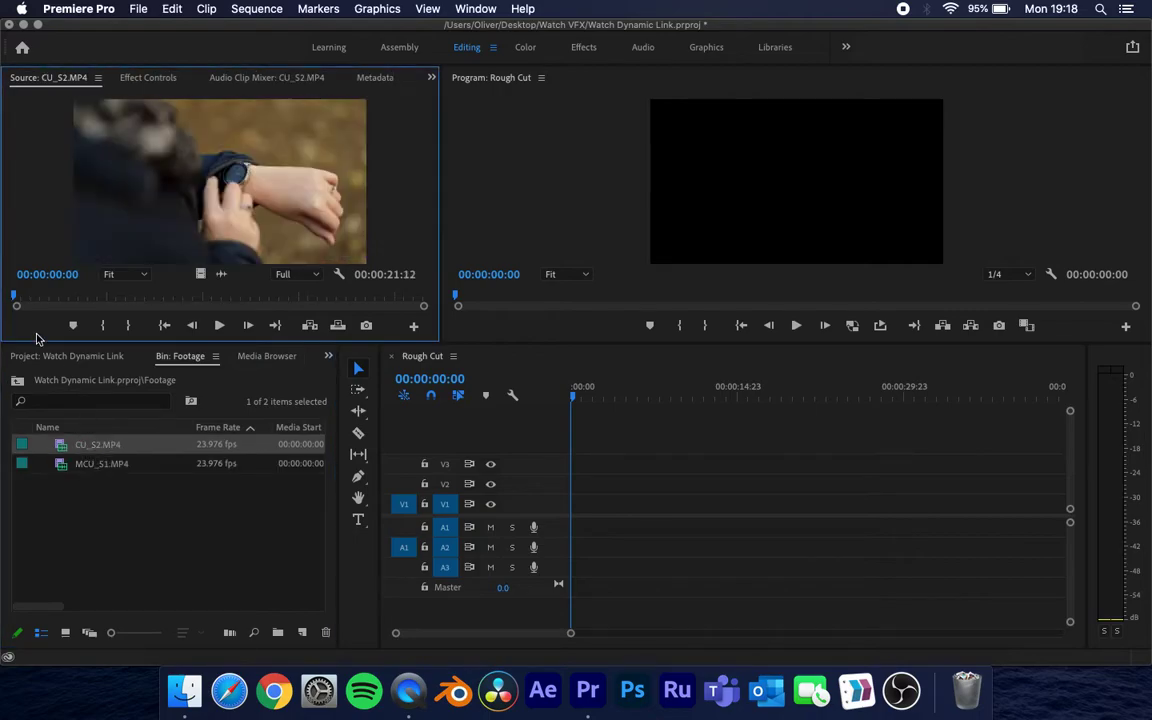
- Play through CU_S2.MP4 in the source monitor with the sound muted and mark its In point at 00:00:11:11
key(space)
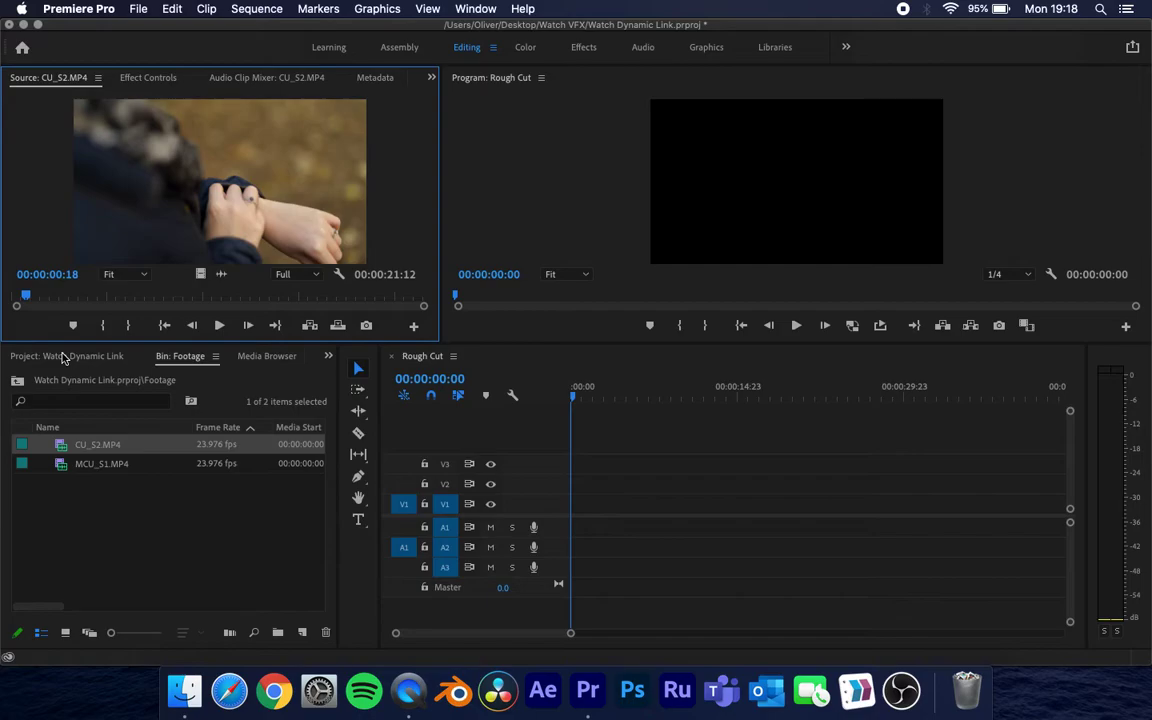
key(XF86AudioMute)
key(space)
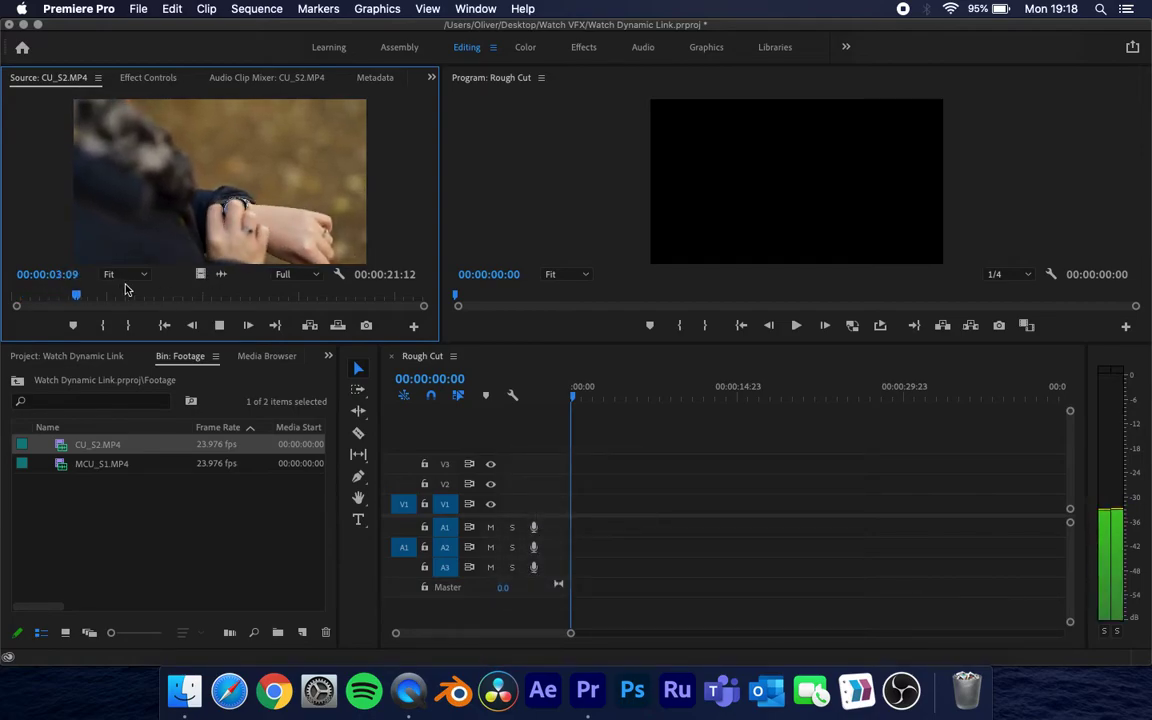
key(space)
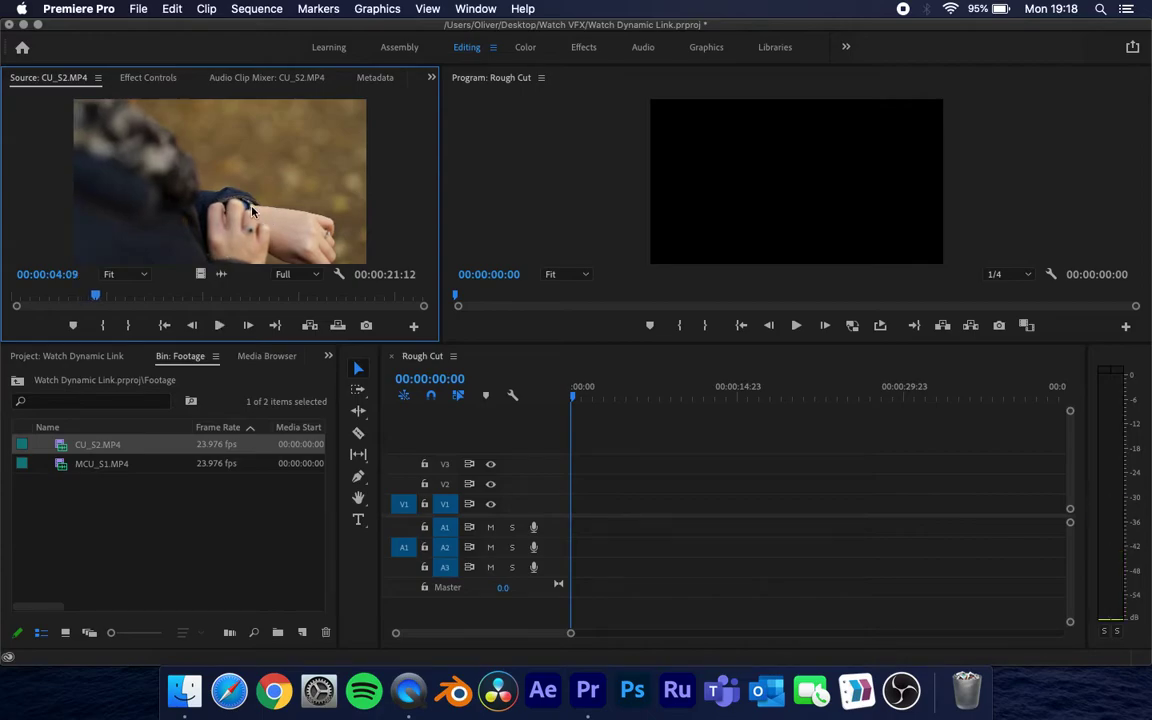
key(space)
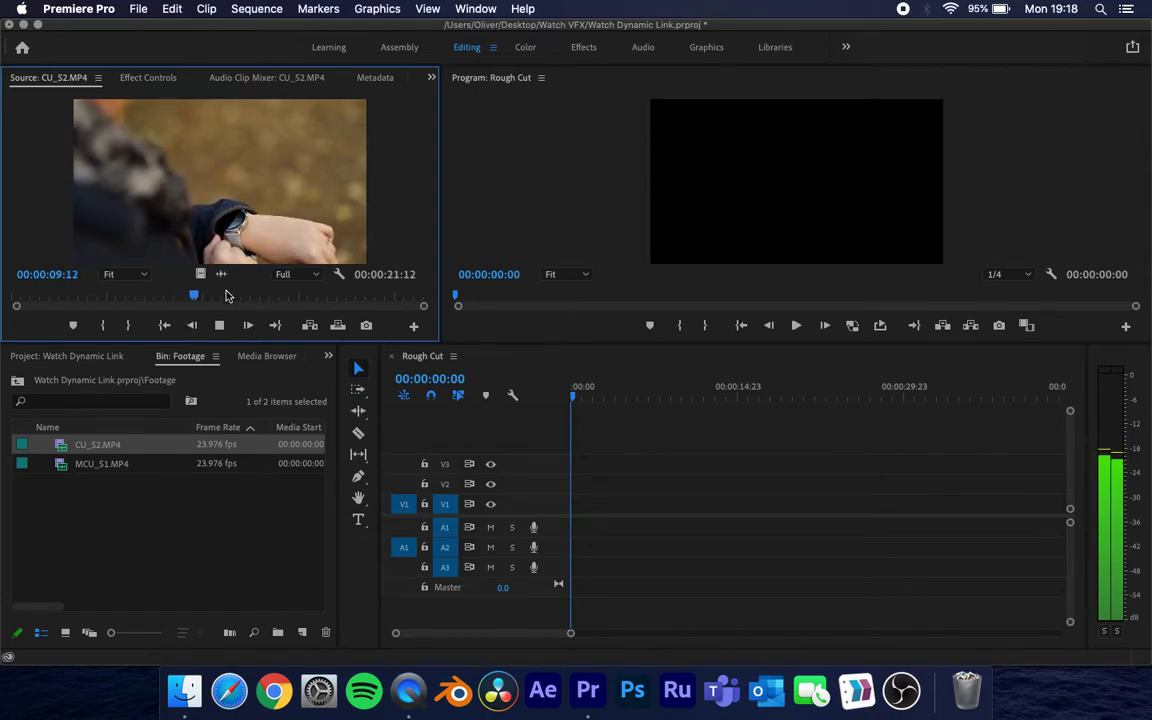
key(space)
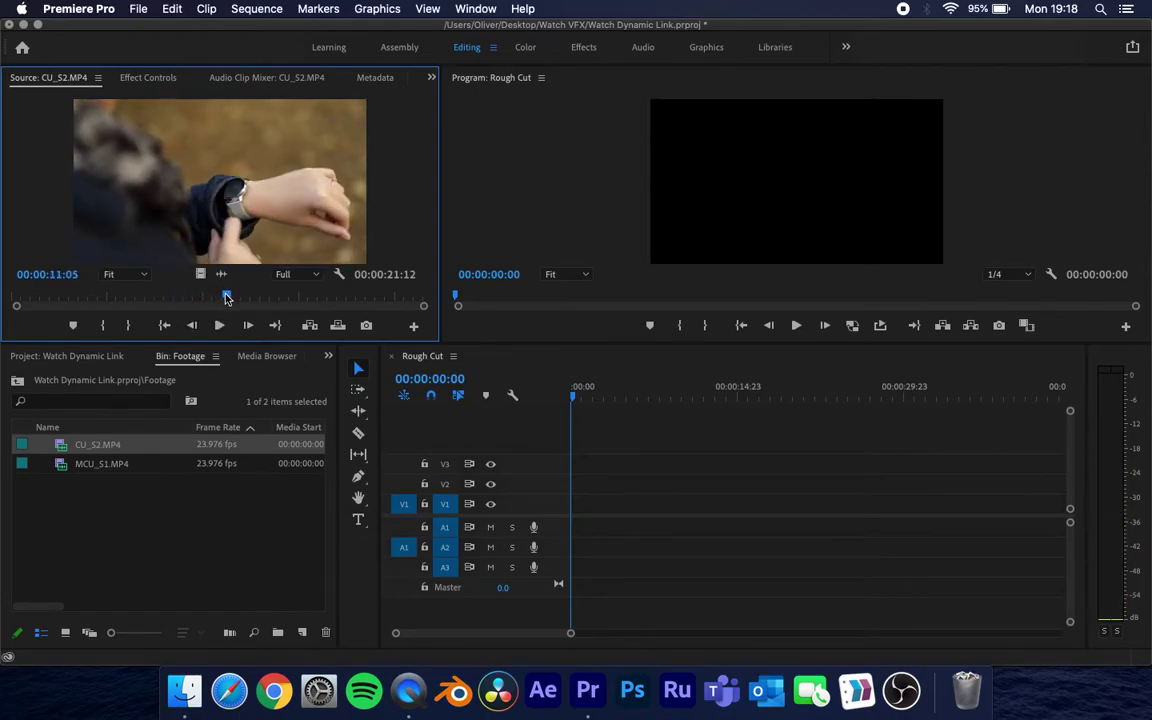
key(space)
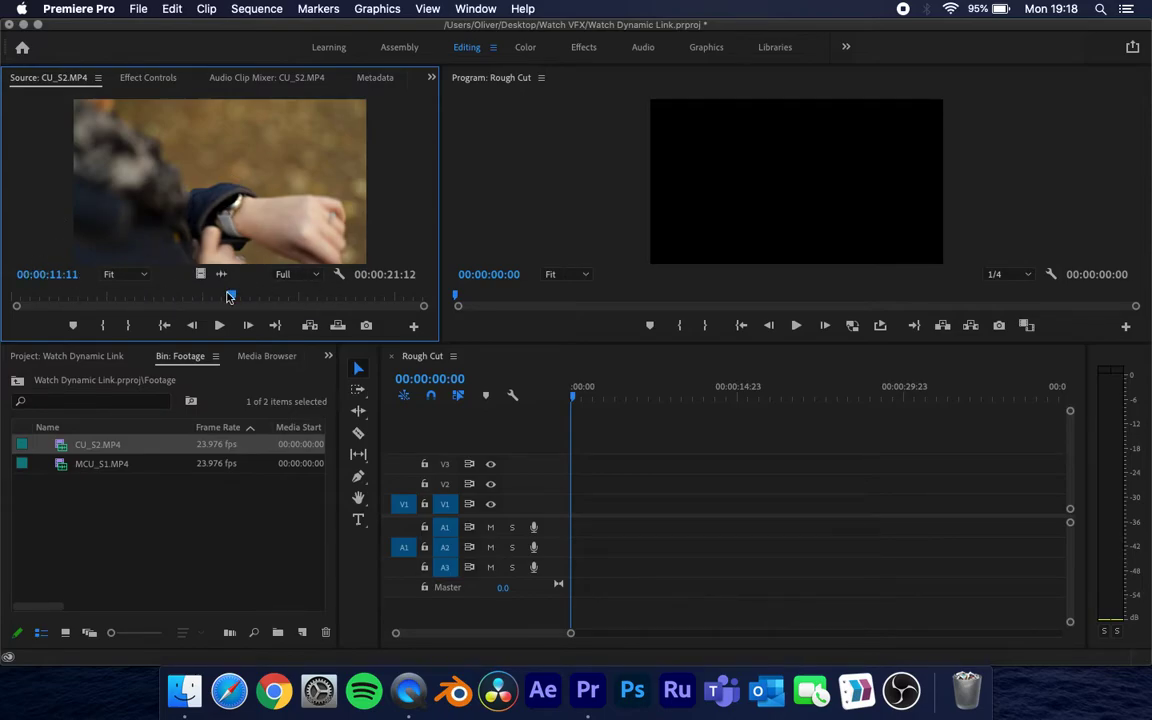
key(i)
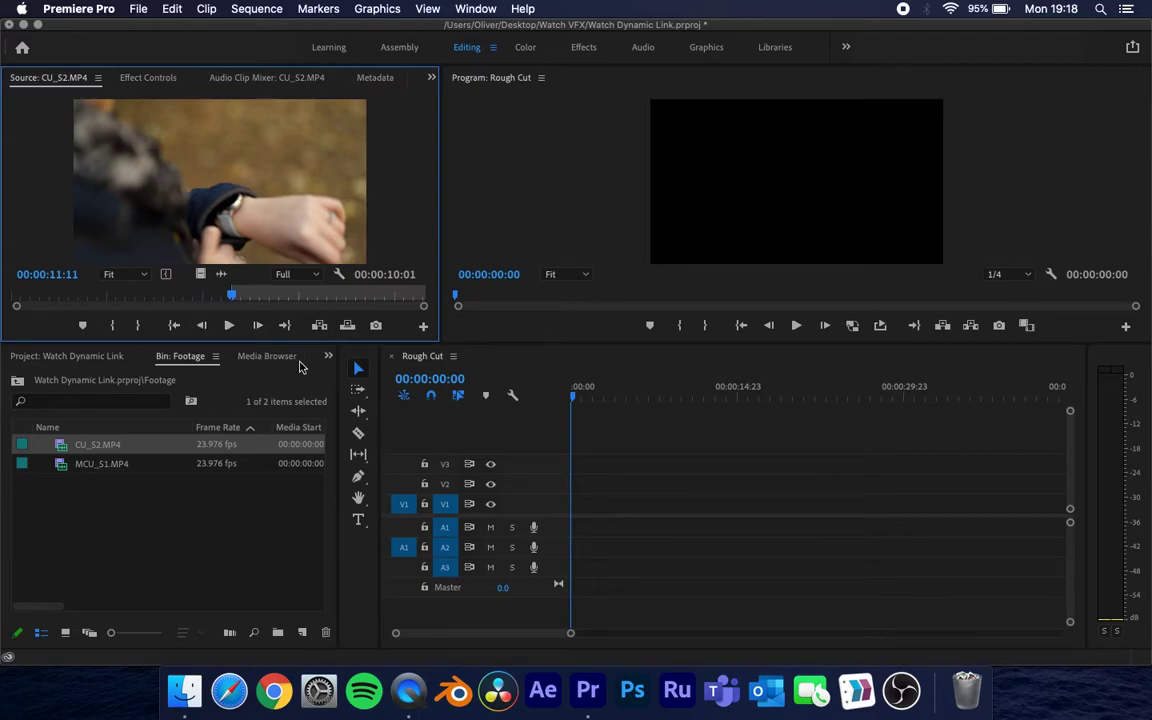
- Mark the Out point of CU_S2.MP4 at 00:00:16:05, place only its video at the start of track V1 and play it
key(space)
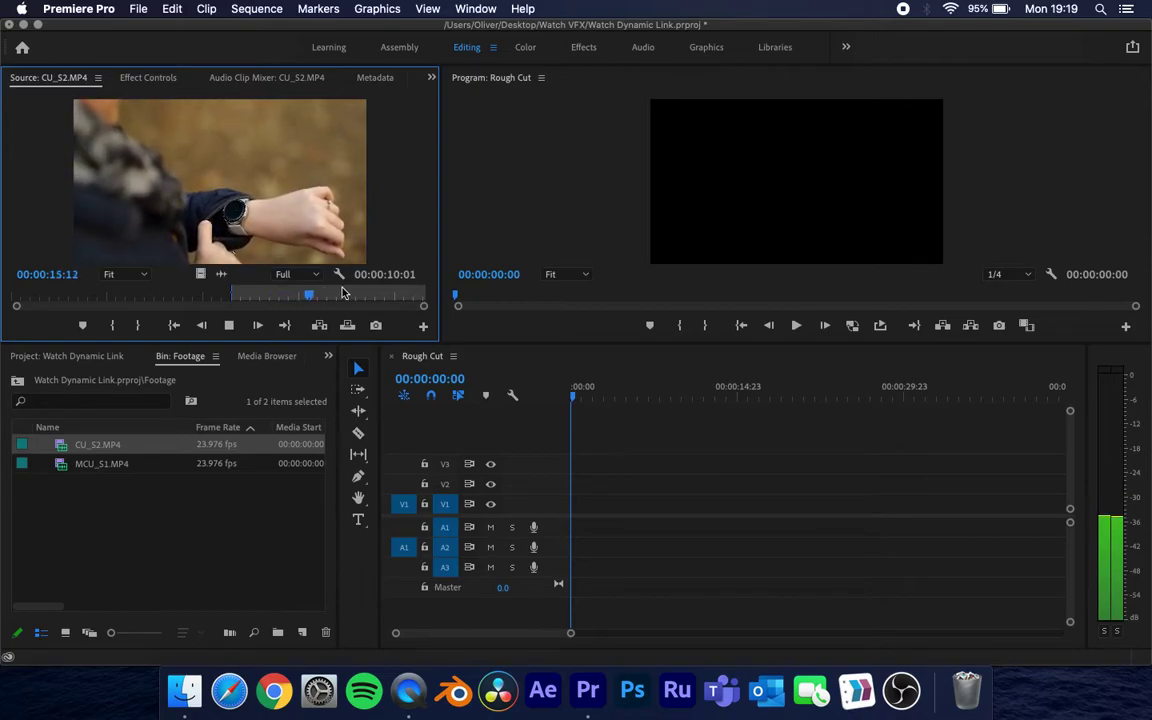
key(space)
key(o)
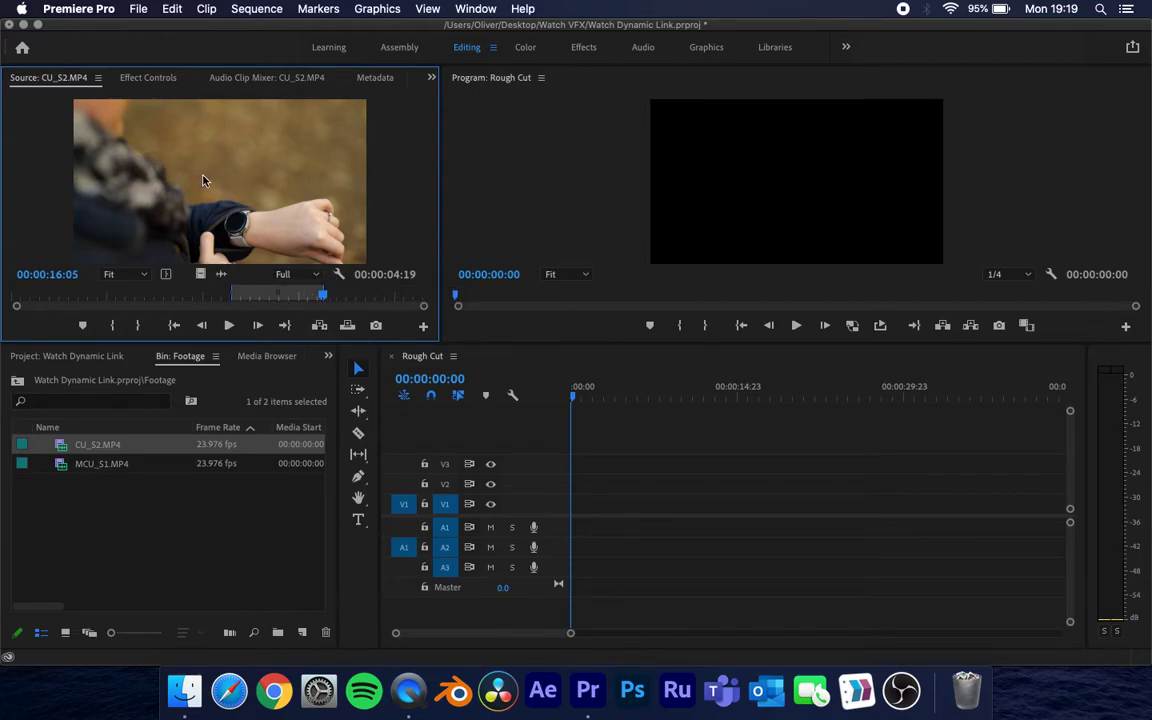
drag(198, 274, 573, 511)
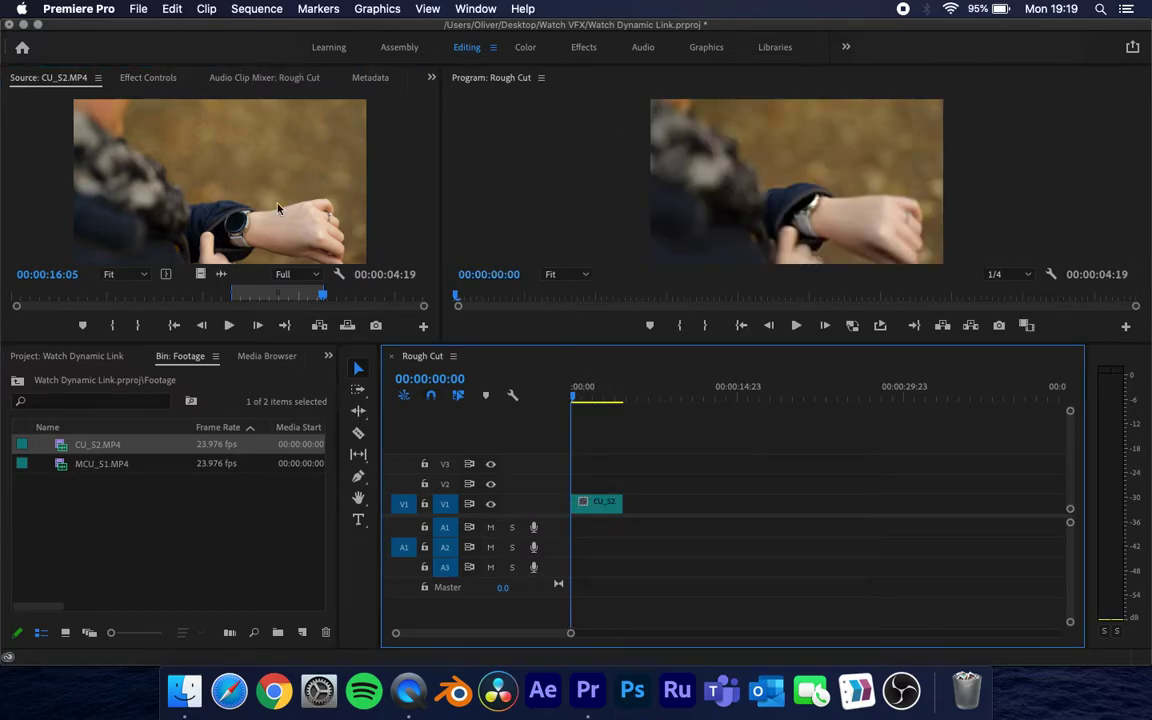
key(space)
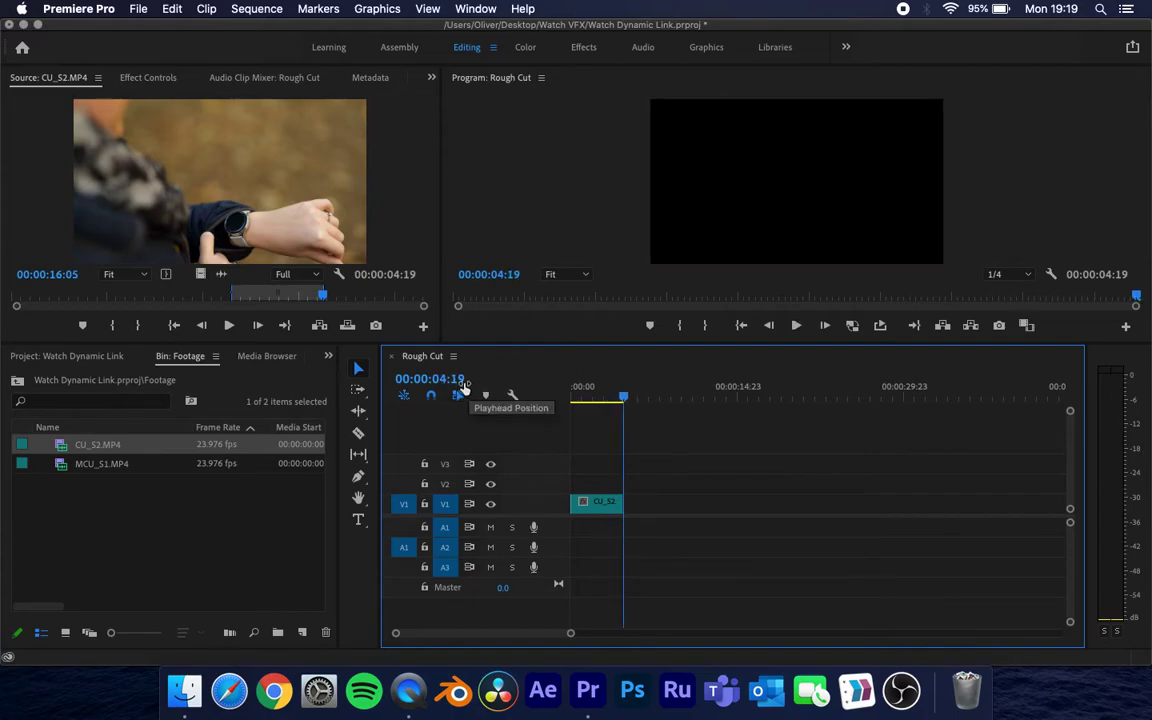
- Try extending the end of the CU_S2.MP4 clip on track V1, and undo the trim
drag(618, 504, 629, 502)
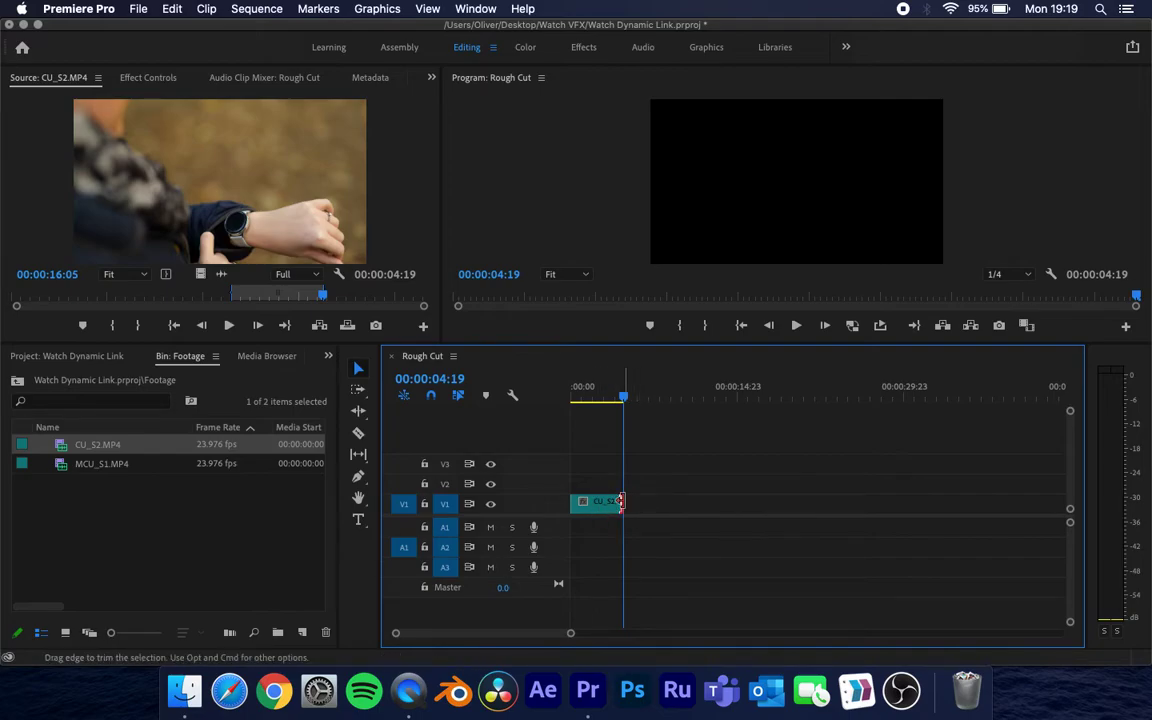
drag(620, 501, 625, 505)
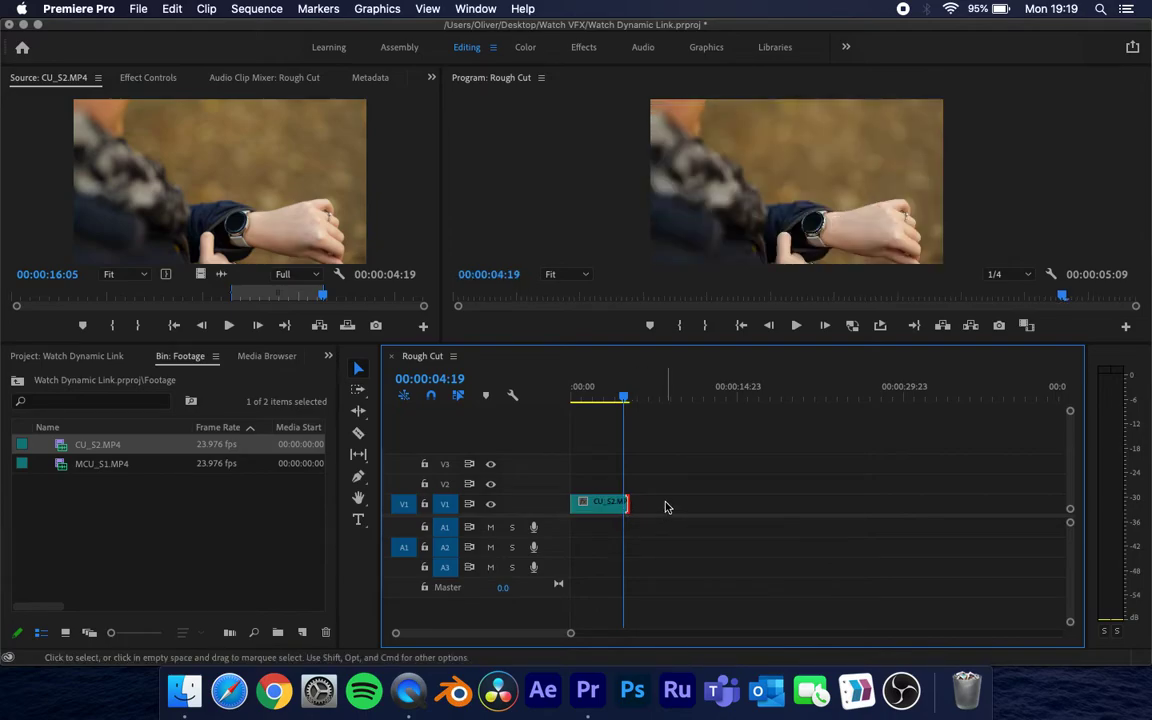
key(super+z)
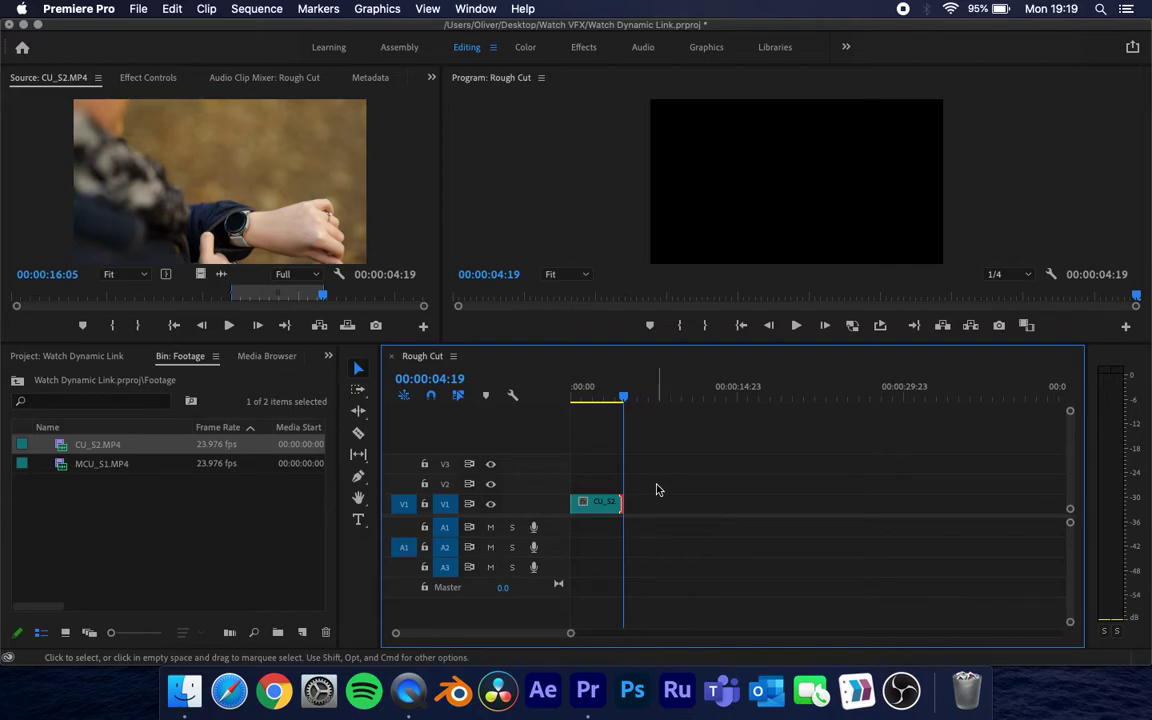
- Return the Rough Cut playhead to the start and play back the first few seconds of the sequence
drag(622, 396, 552, 391)
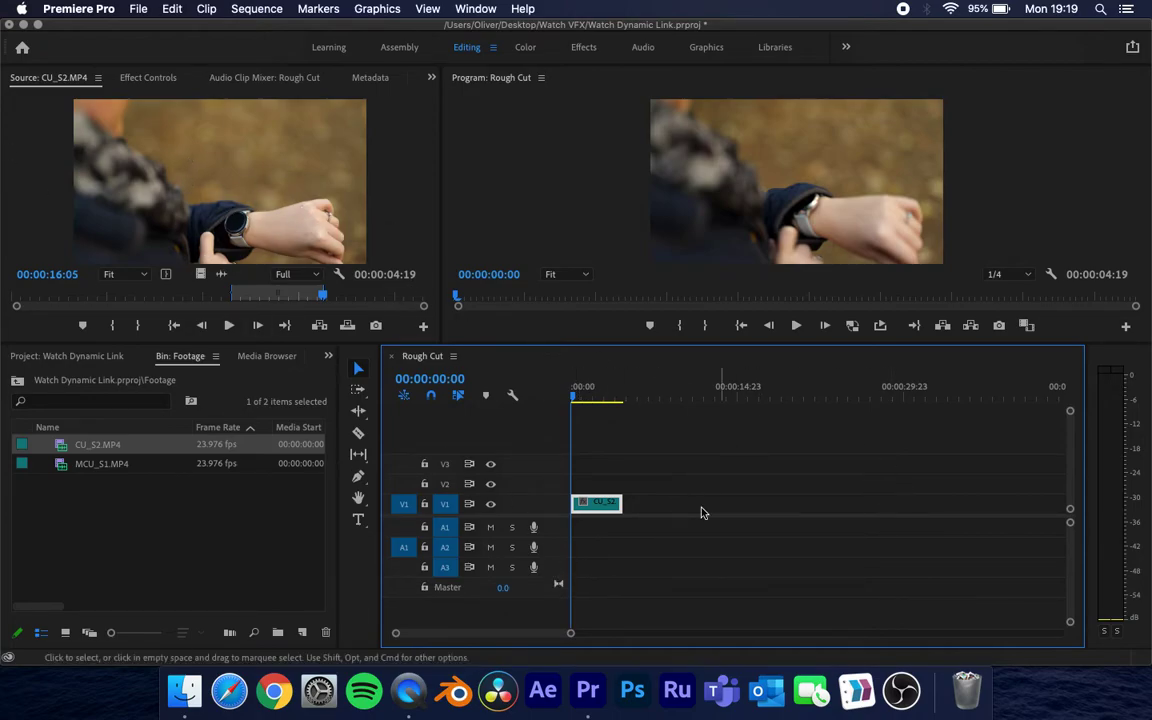
click(260, 555)
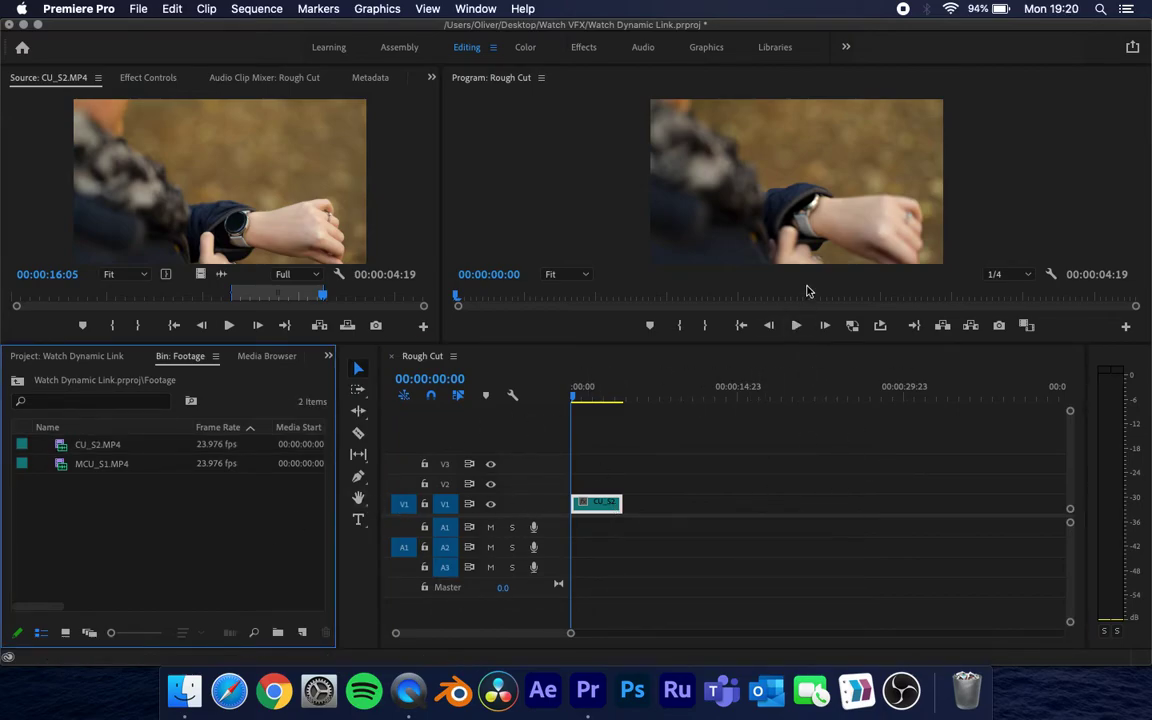
key(space)
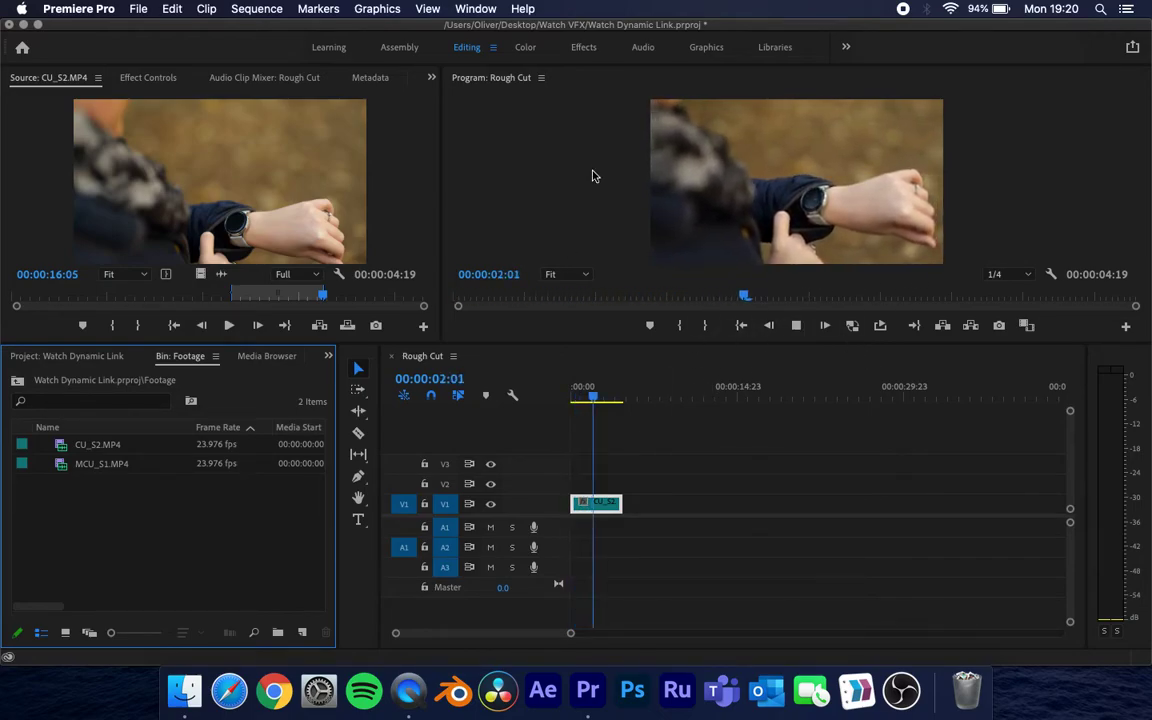
key(space)
- Open MCU_S1.MP4 in the source monitor, play through it and mark its In point at 00:00:16:15
click(103, 463)
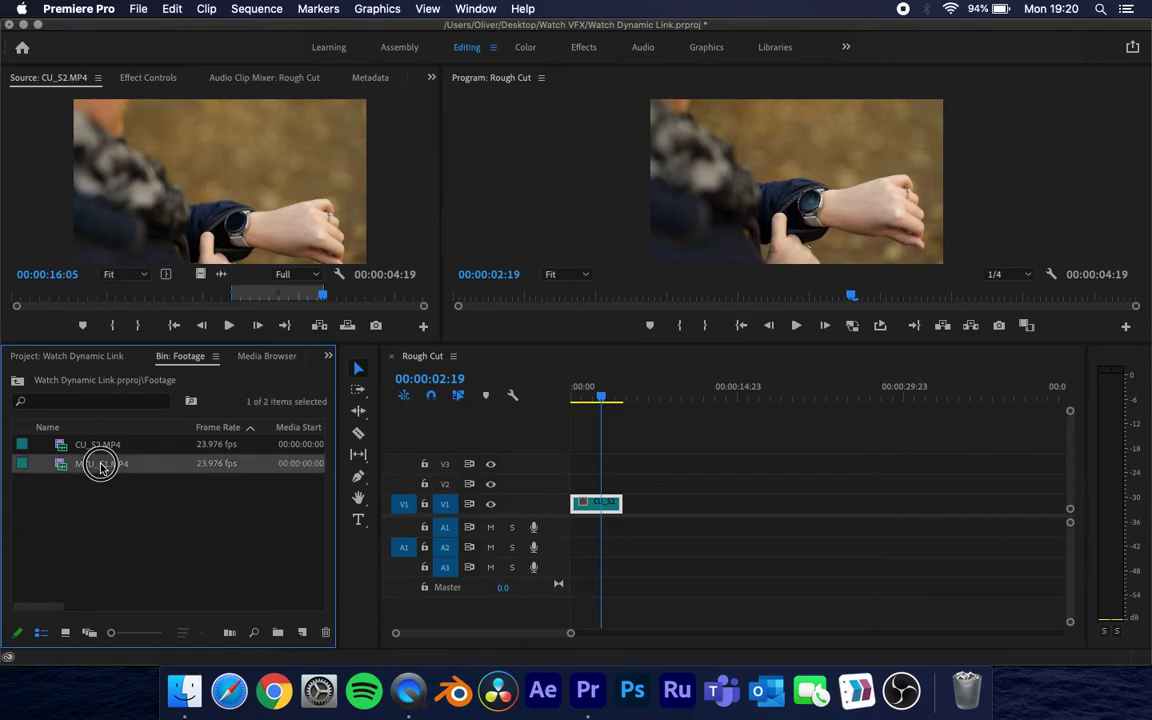
double_click(60, 467)
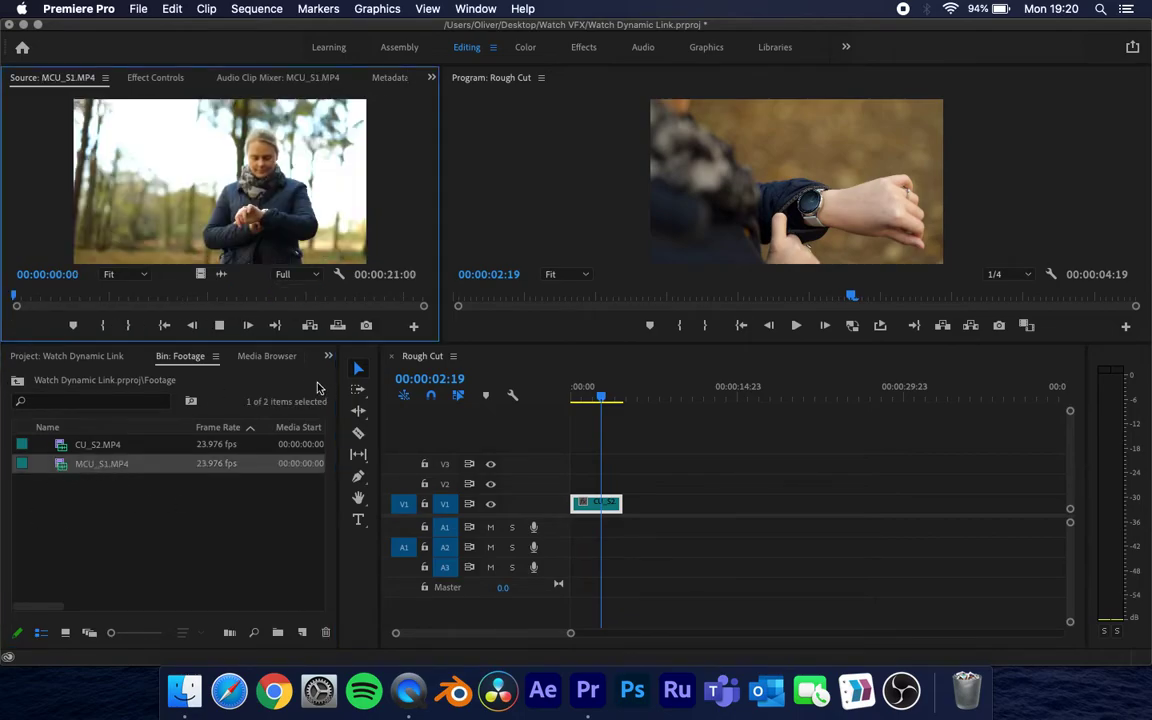
key(space)
drag(38, 298, 341, 355)
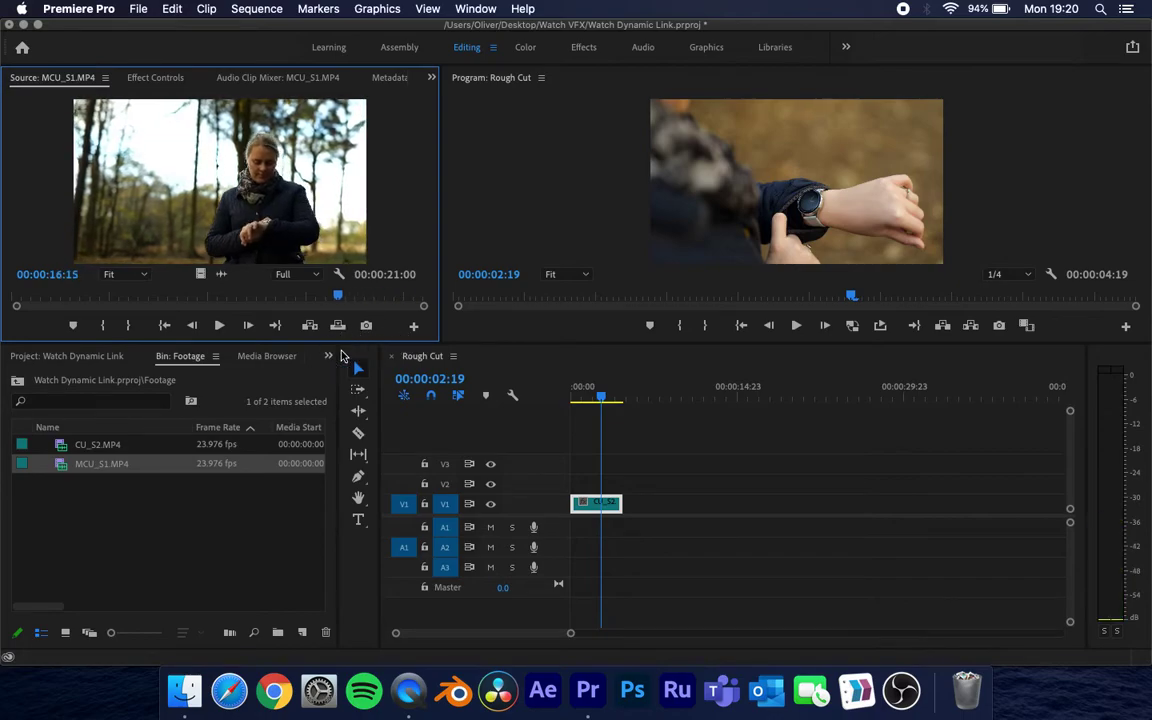
key(i)
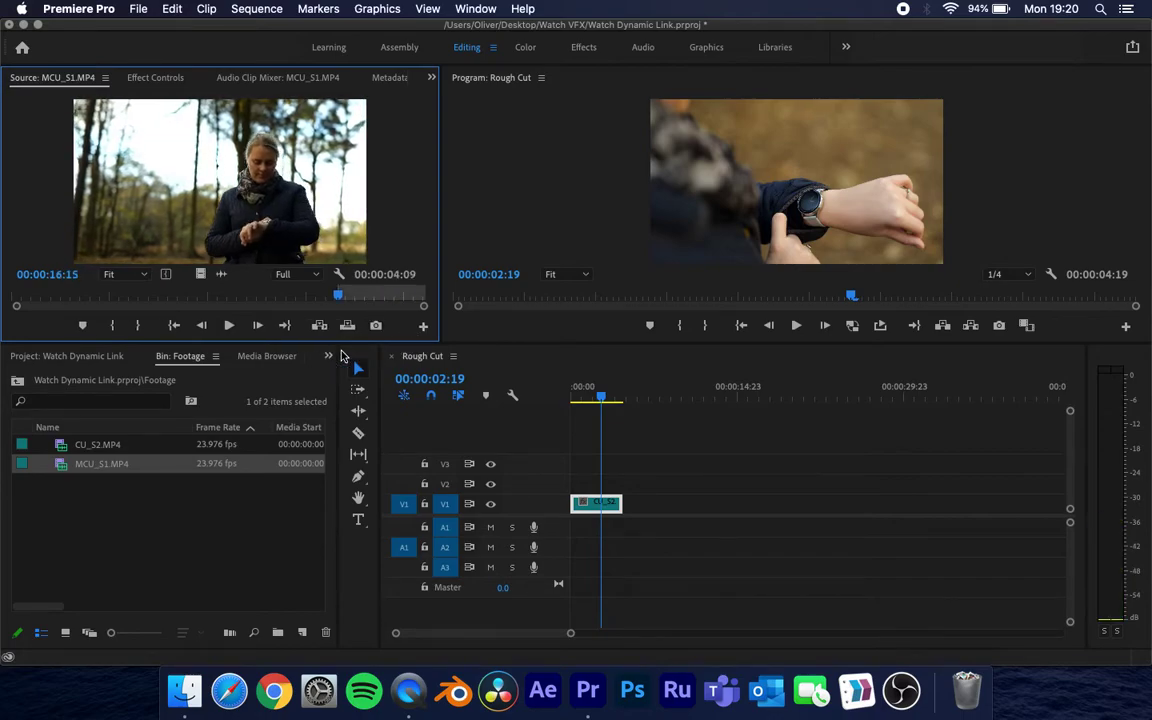
- Mark the Out point of MCU_S1.MP4 at 00:00:20:04 and place only its video on track V2 directly after CU_S2.MP4 ends
key(space)
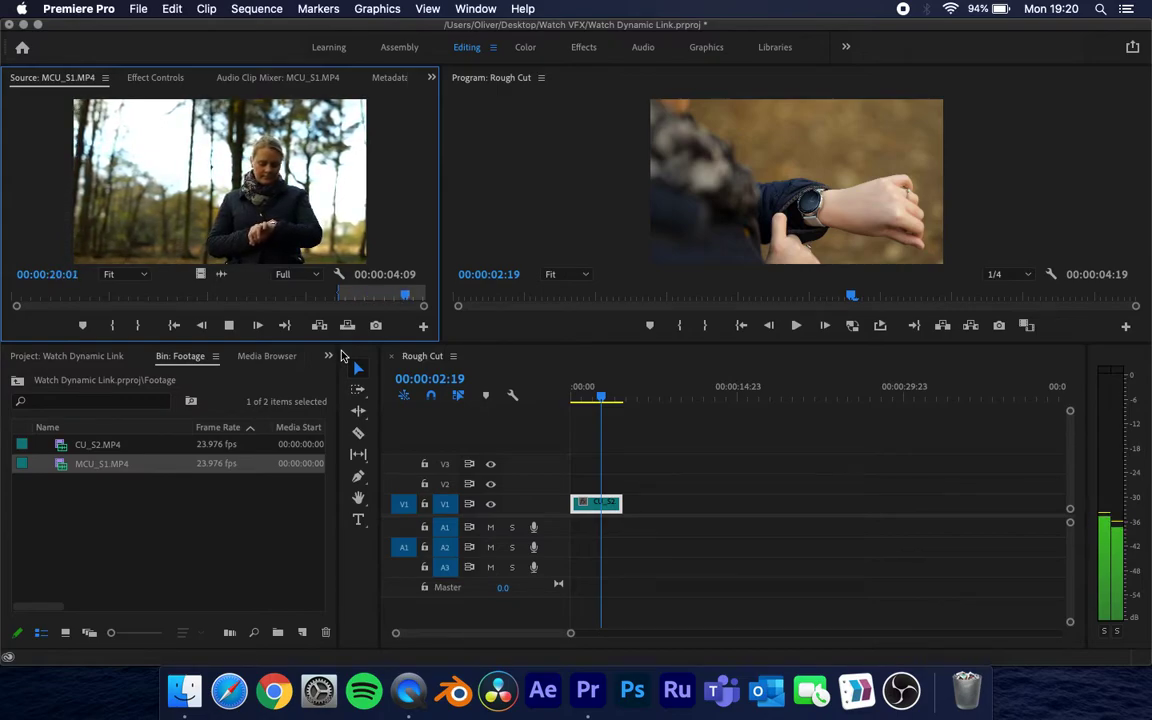
key(space)
key(o)
drag(200, 274, 622, 486)
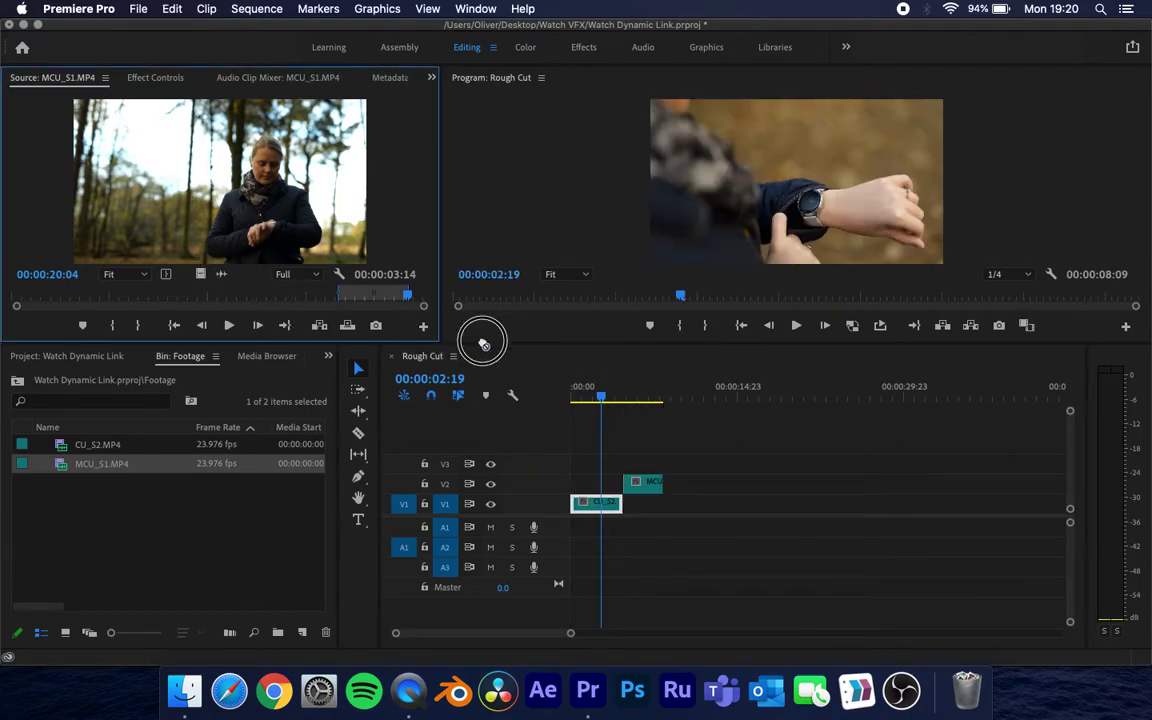
- Place a second MCU_S1.MP4 with its audio further along tracks V1 and A2, unlink it and delete the audio clip
drag(483, 344, 713, 510)
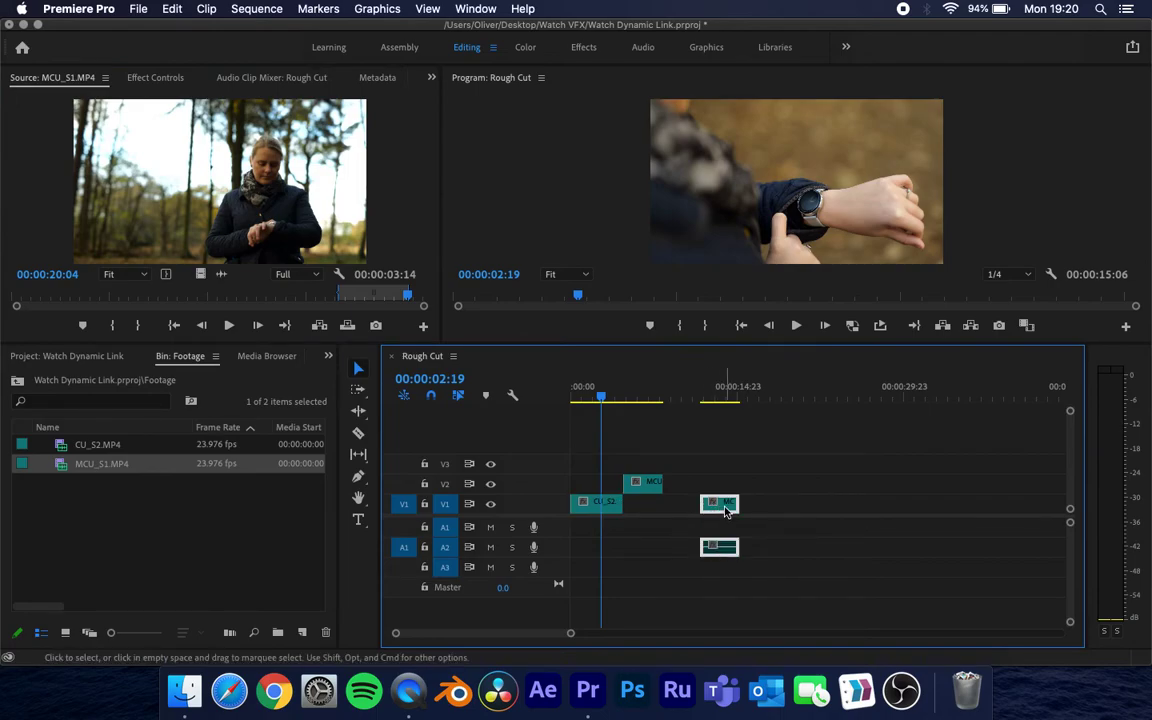
right_click(722, 508)
mouse_move(785, 649)
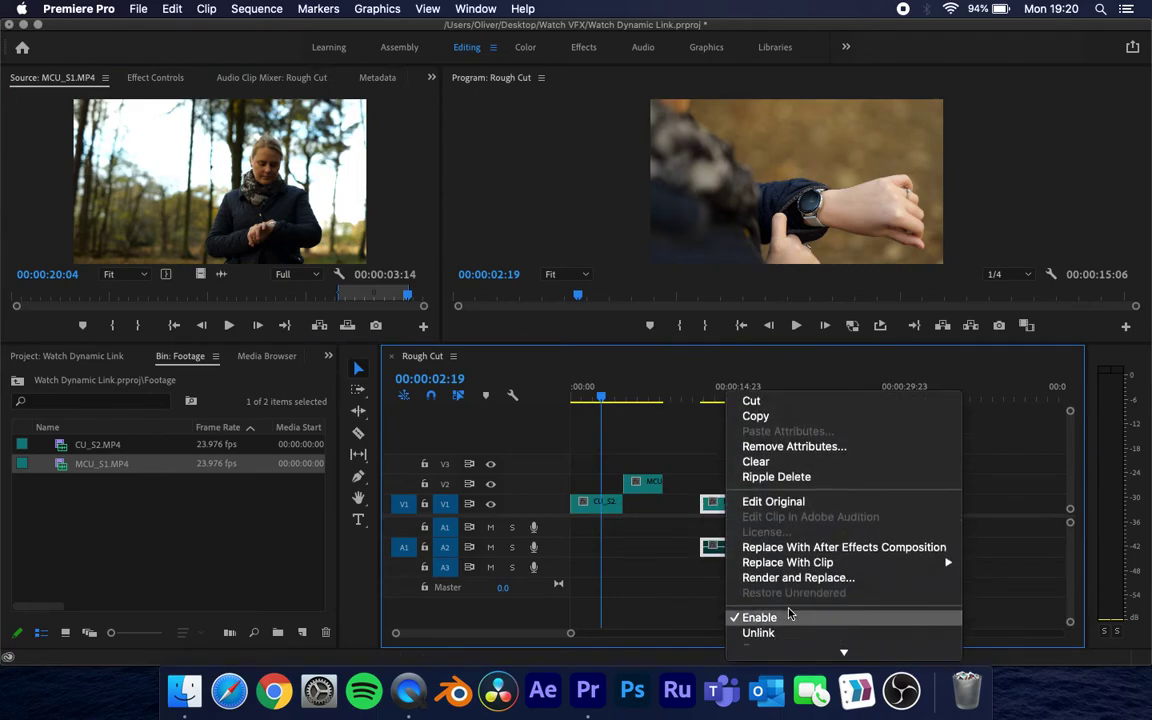
click(760, 633)
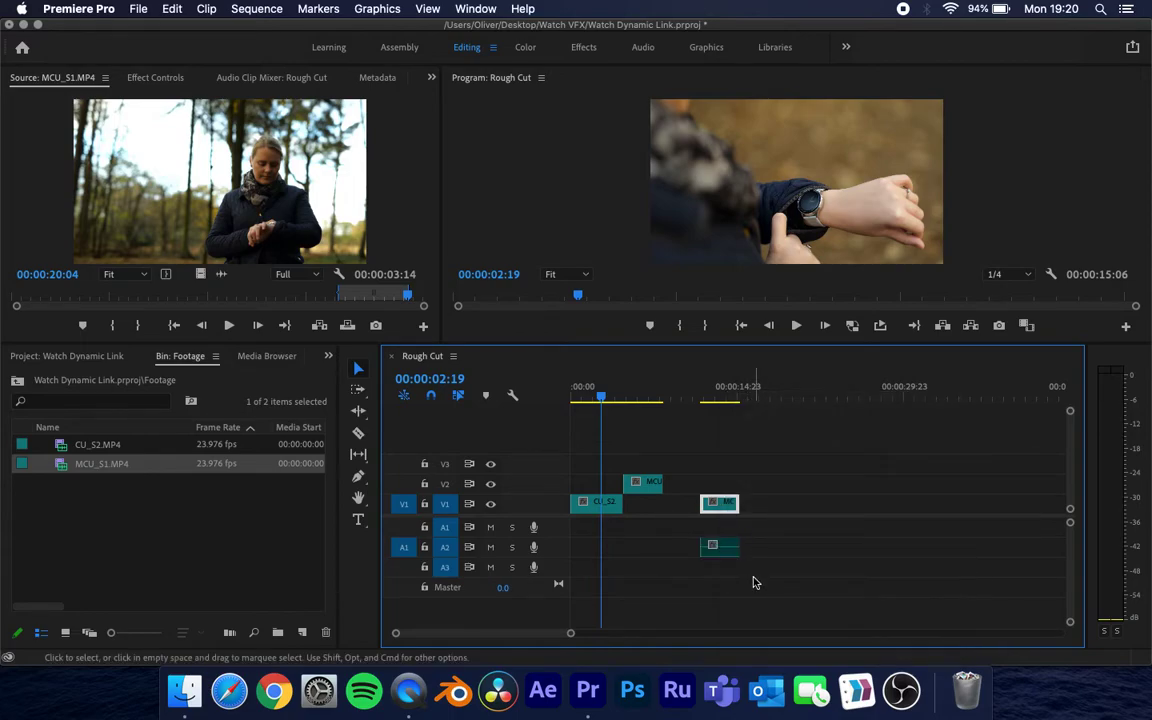
click(734, 555)
key(Delete)
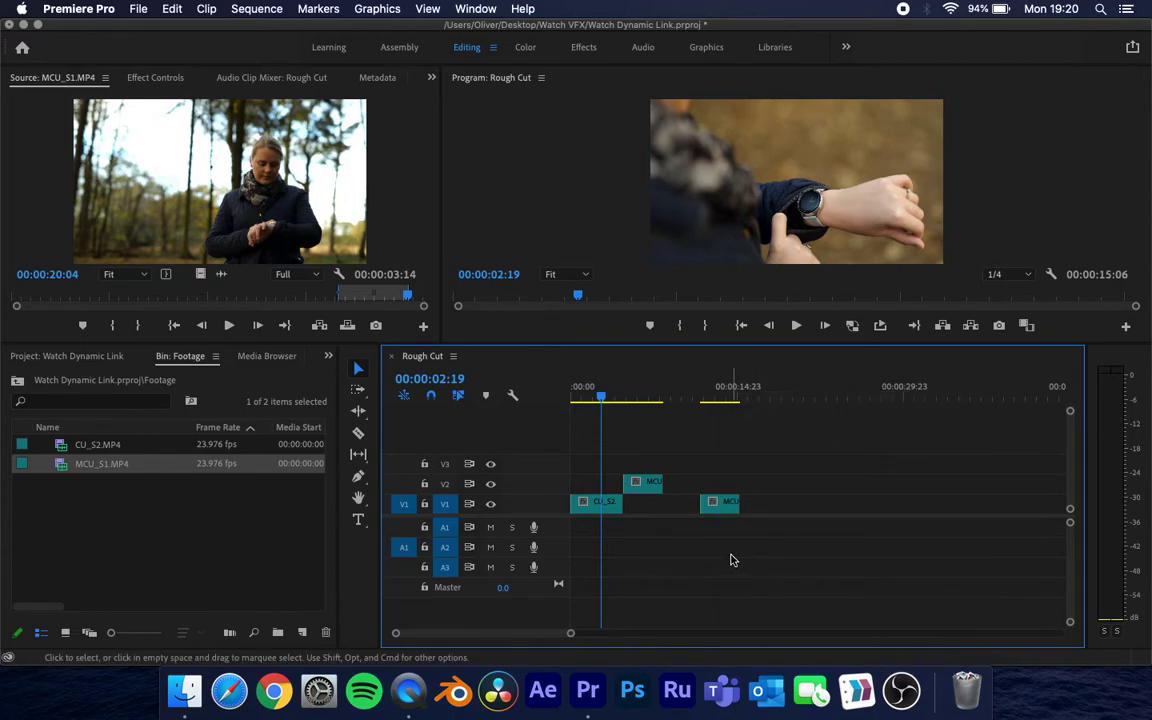
- Delete the extra MCU_S1.MP4 clip and move the other one from V2 down to V1, directly after CU_S2.MP4
click(725, 503)
key(Delete)
drag(645, 484, 643, 503)
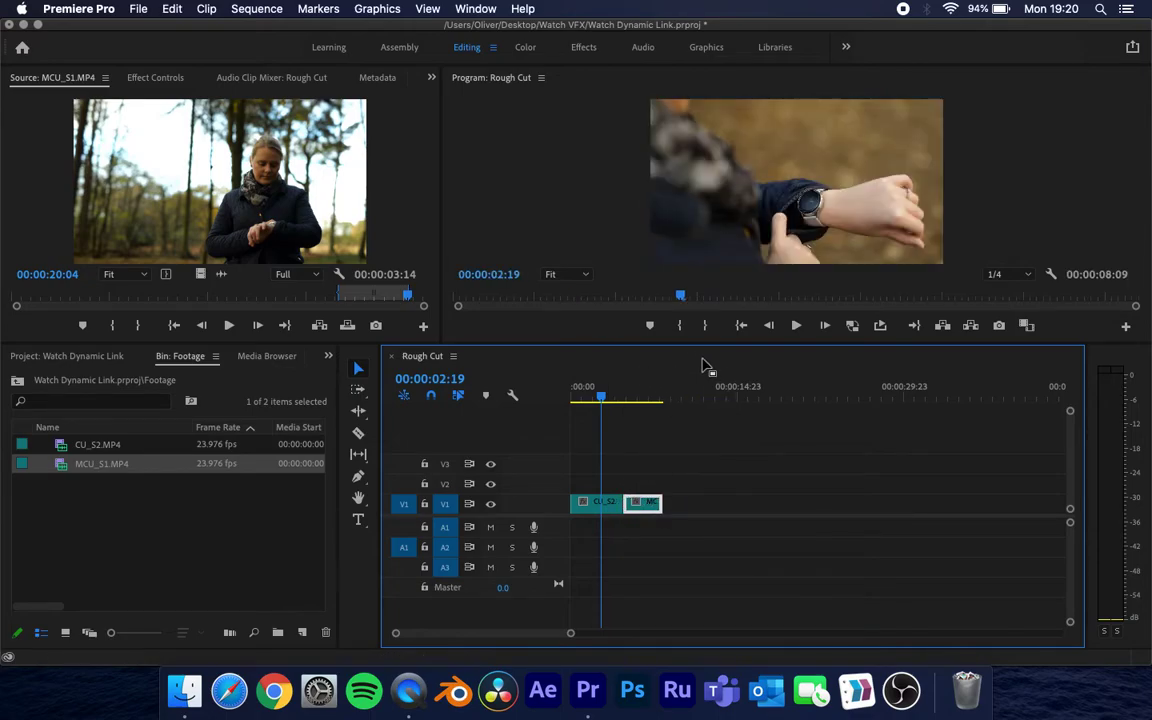
- Play back the two clips of the Rough Cut sequence, and stop the replay at 00:00:03:05
key(space)
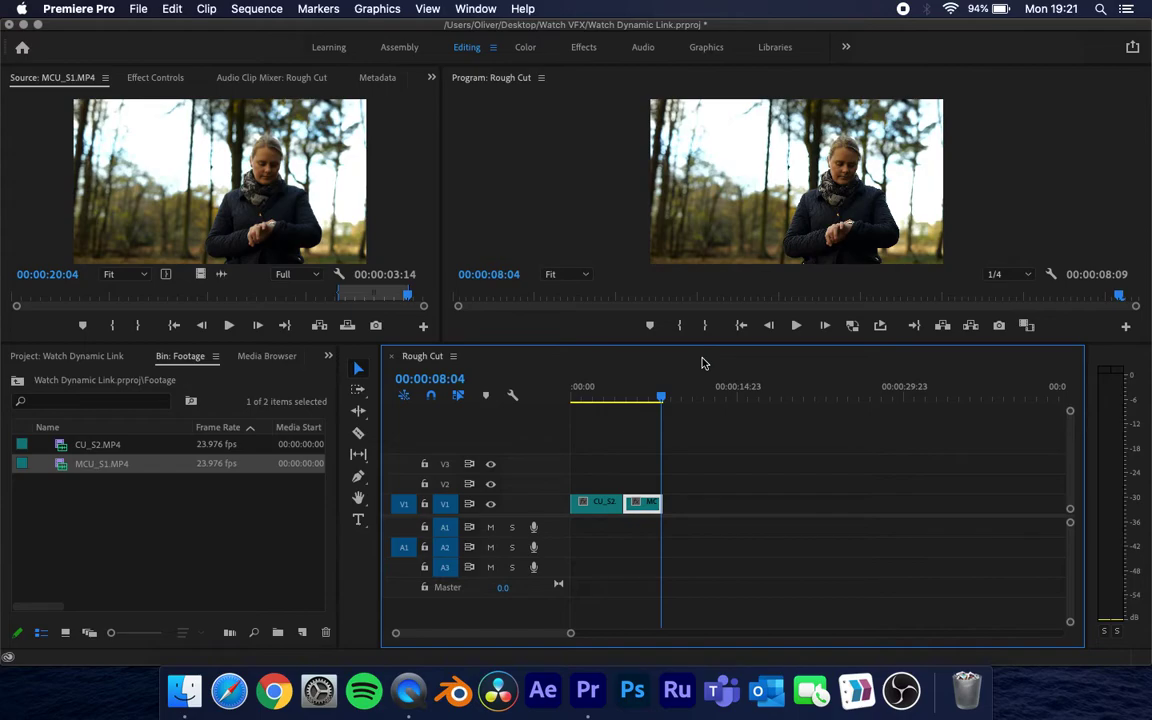
key(space)
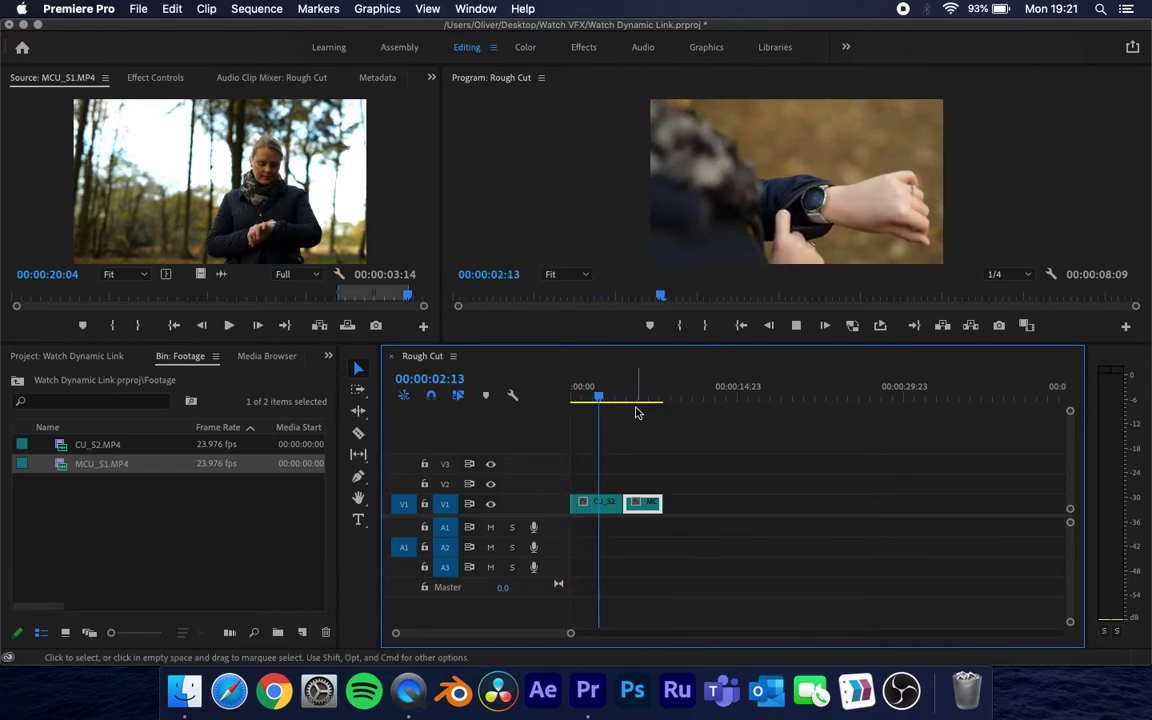
key(space)
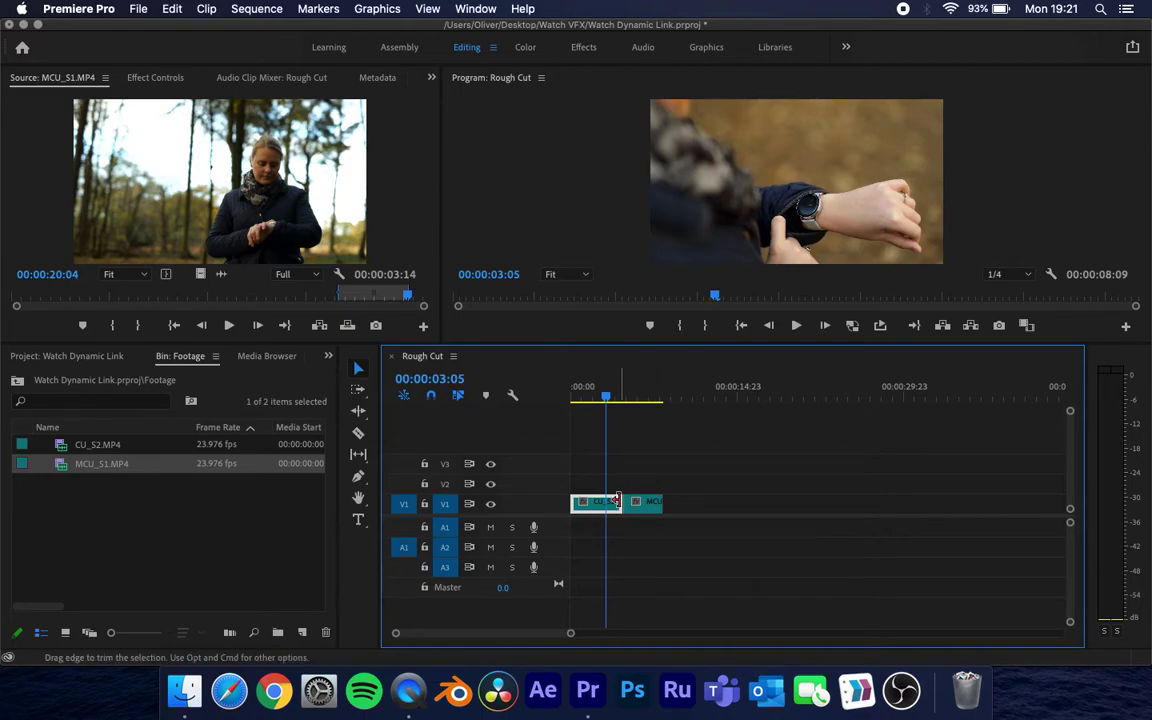
- Ripple-trim the end of CU_S2.MP4 back to the playhead at 00:00:03:05, and undo the trim
key(b)
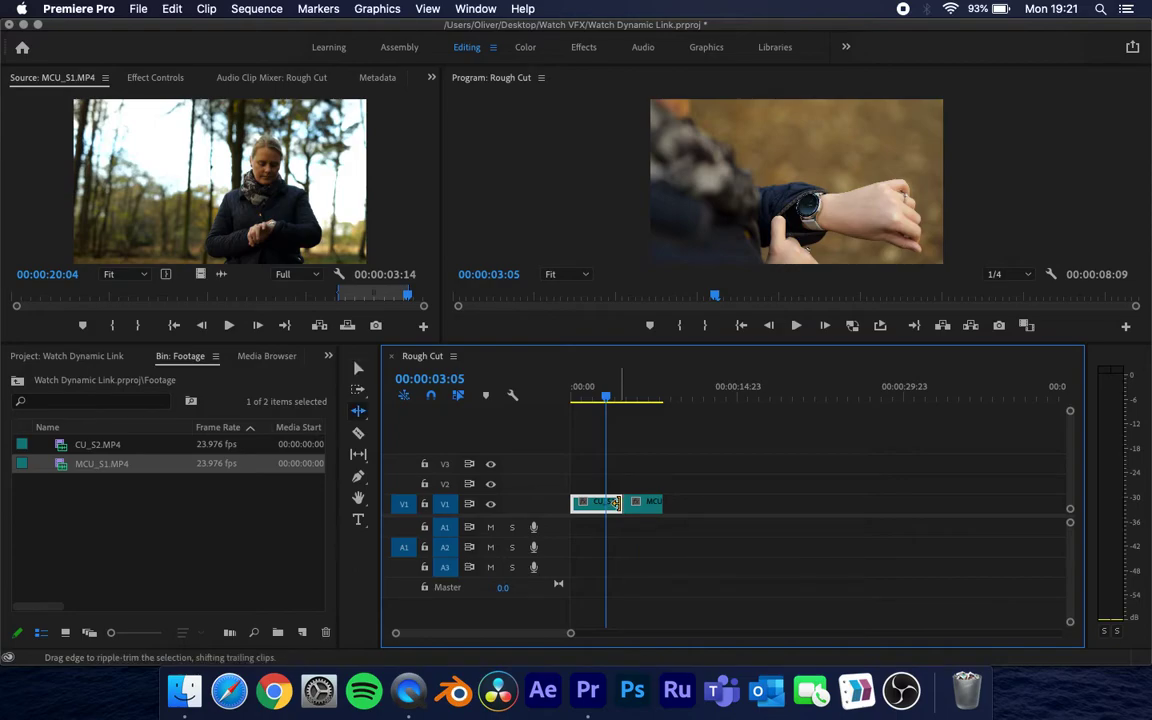
drag(614, 506, 602, 512)
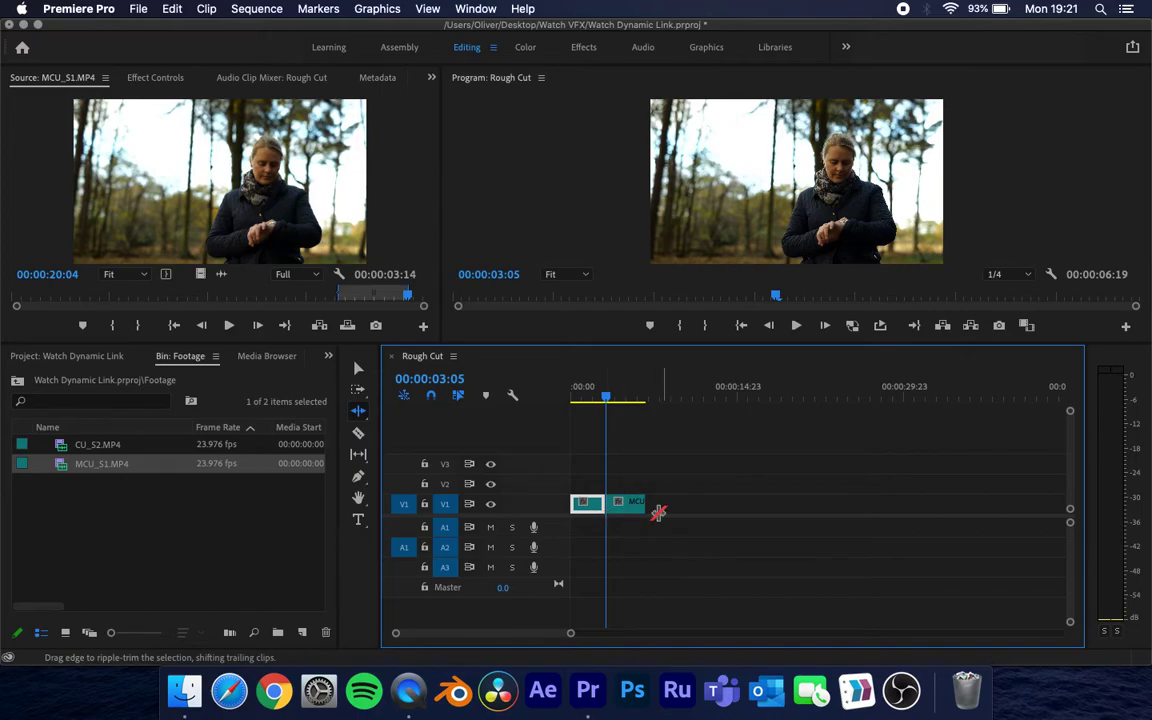
key(super+z)
key(v)
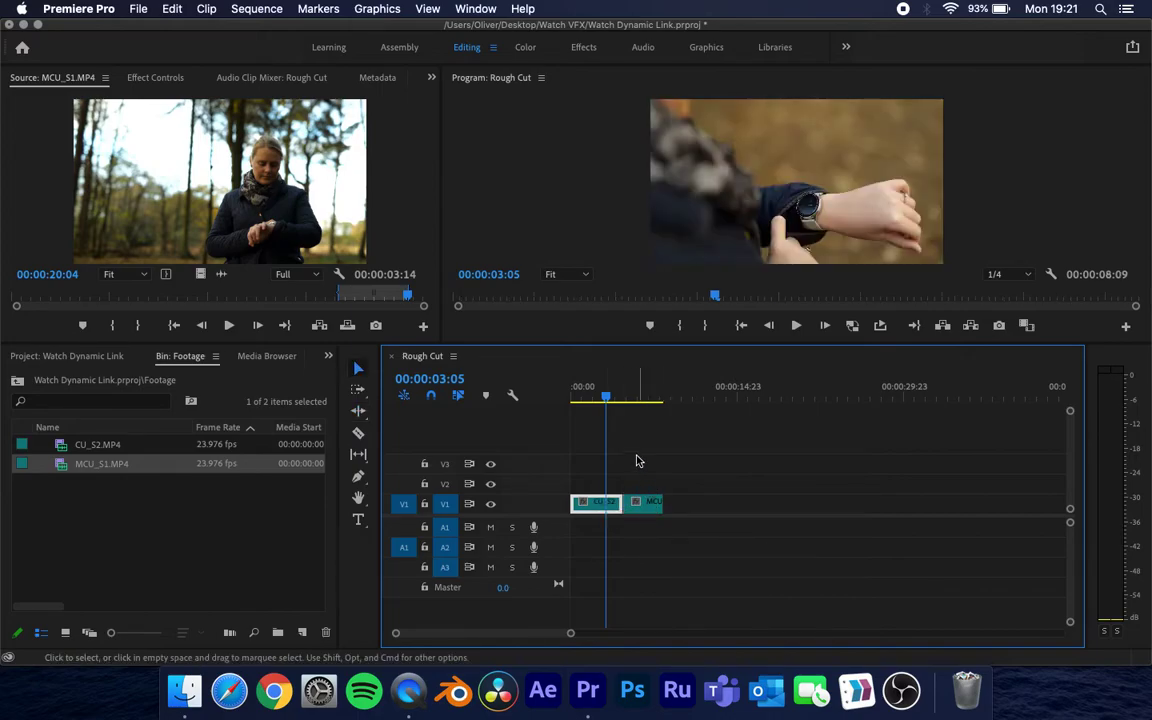
- Trim the end of CU_S2.MP4 to 00:00:03:05 with the Selection tool and delete the gap before MCU_S1.MP4
click(620, 503)
drag(620, 503, 605, 503)
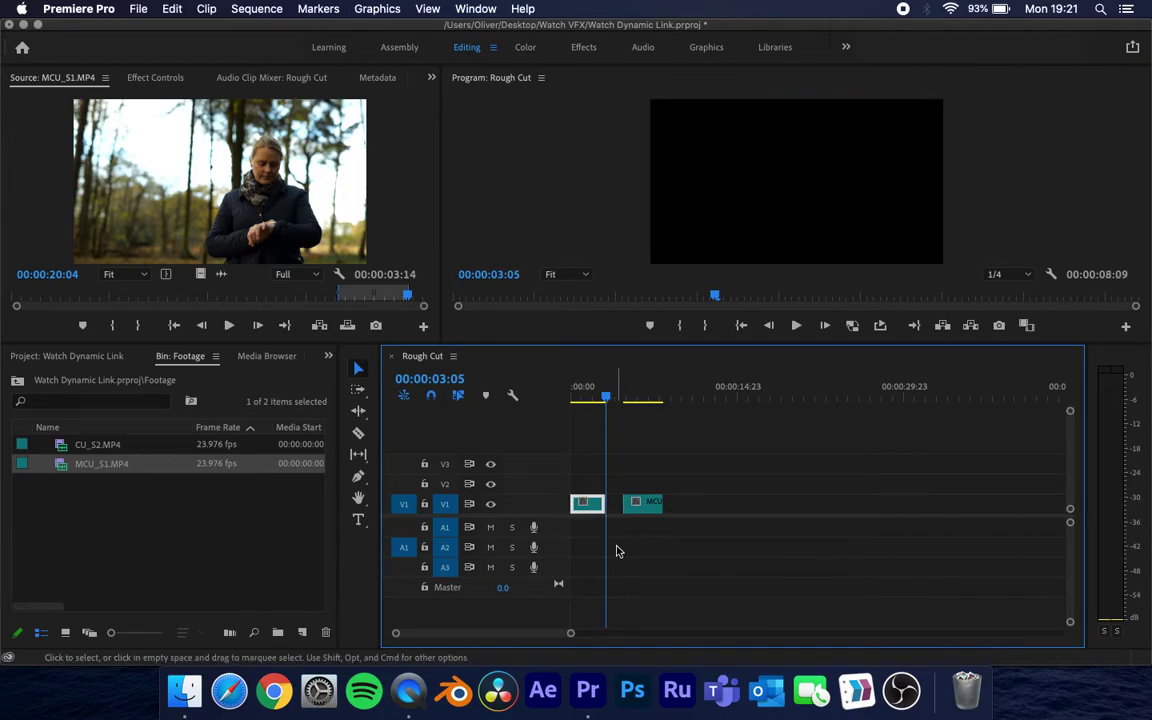
click(651, 464)
click(638, 510)
mouse_move(638, 511)
mouse_down()
mouse_move(625, 511)
mouse_move(638, 509)
mouse_up()
click(617, 506)
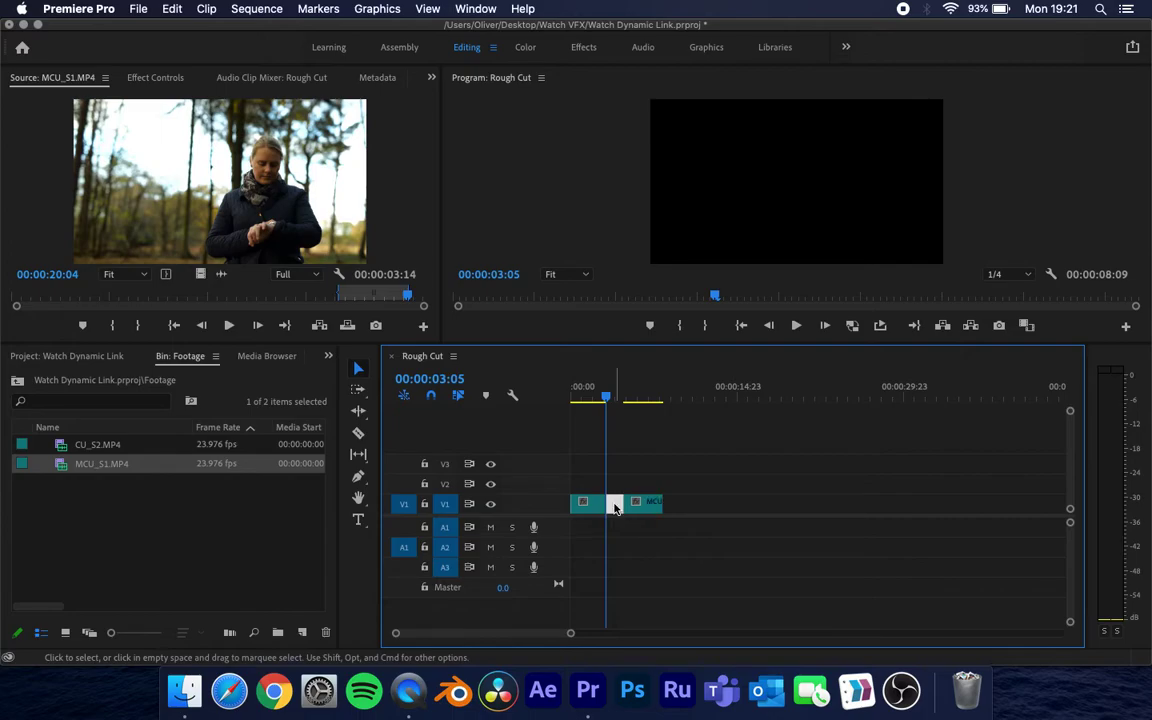
key(Delete)
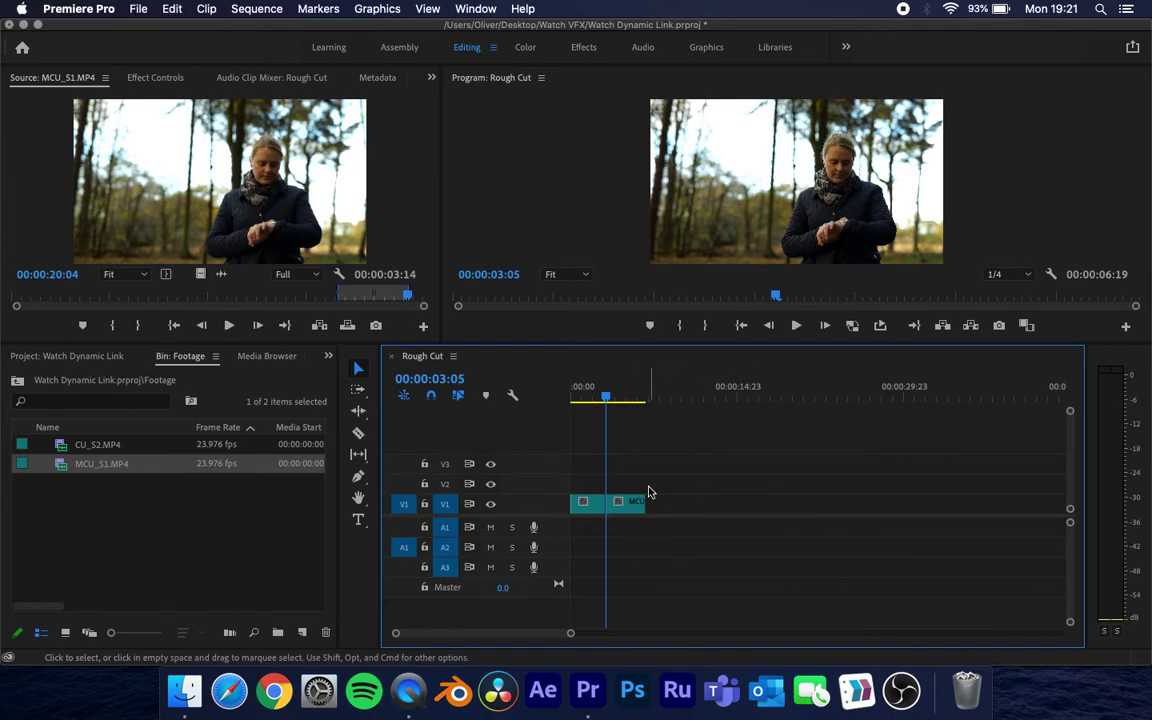
- Extend the end of CU_S2.MP4 to 00:00:03:23 with the Ripple Edit tool, shifting MCU_S1.MP4 along
key(b)
click(607, 505)
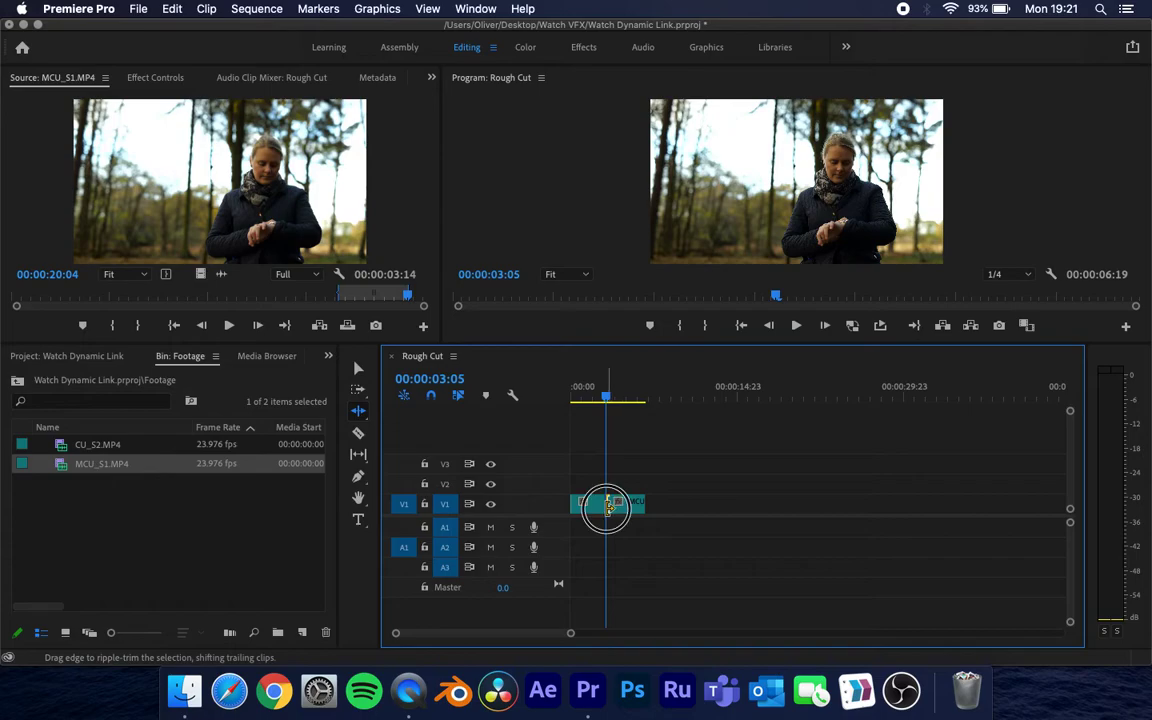
drag(603, 505, 607, 507)
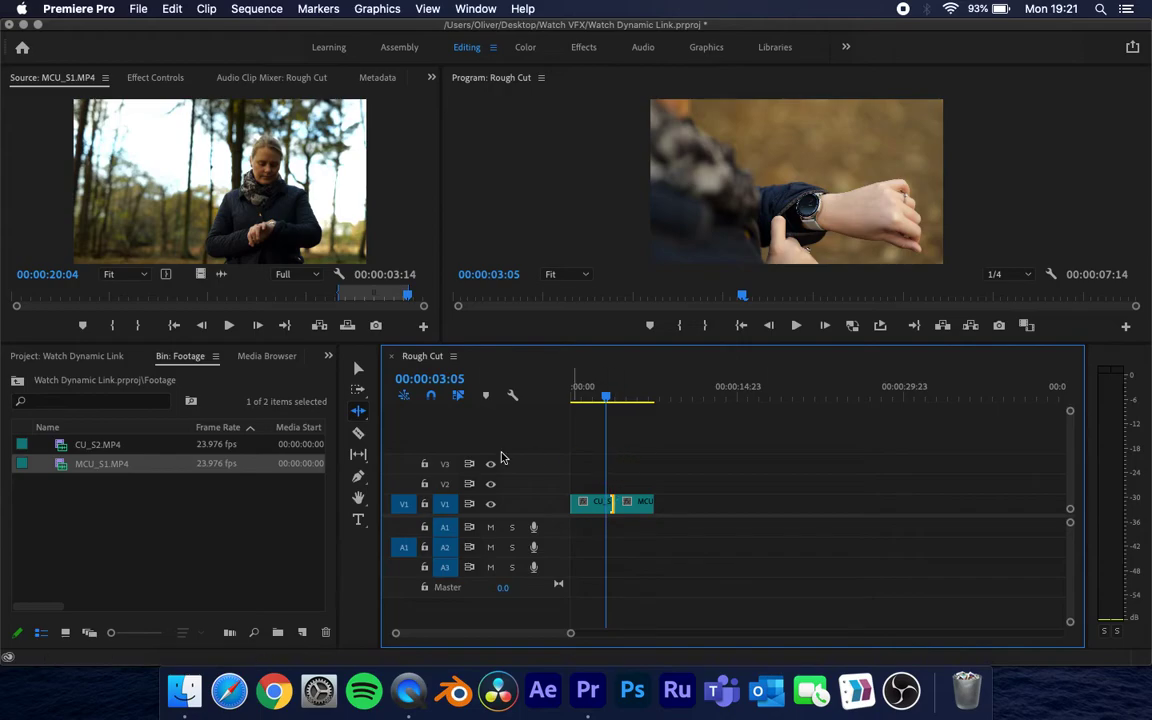
click(360, 413)
click(357, 367)
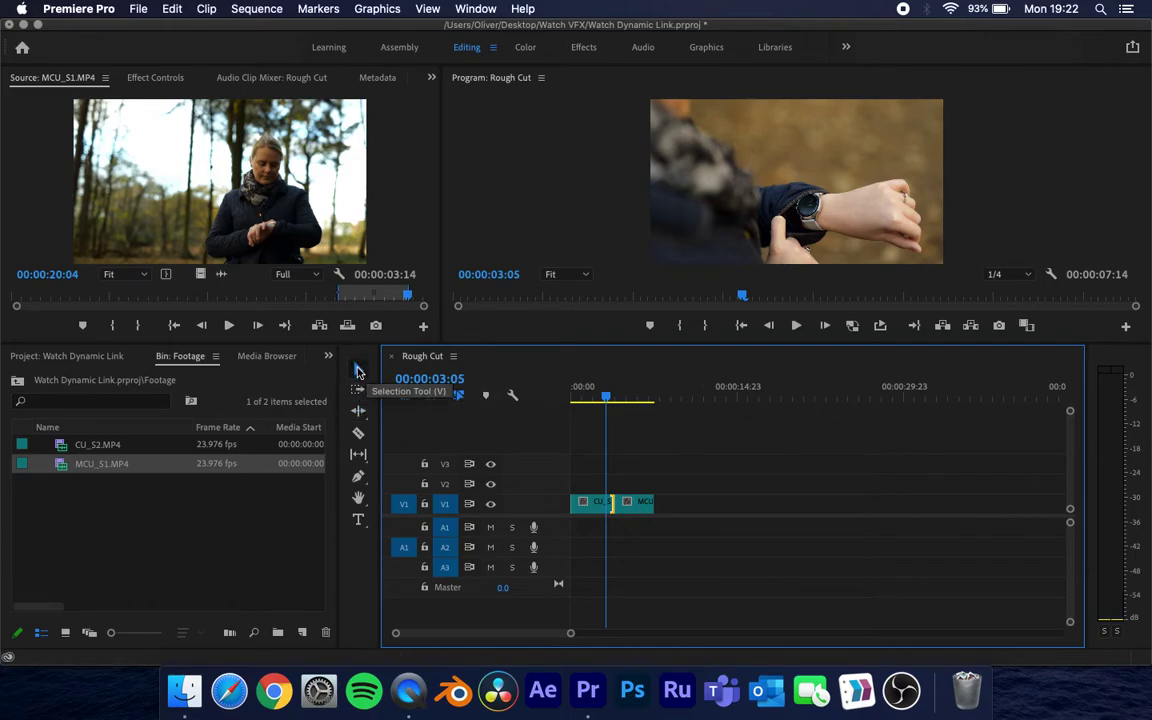
click(359, 412)
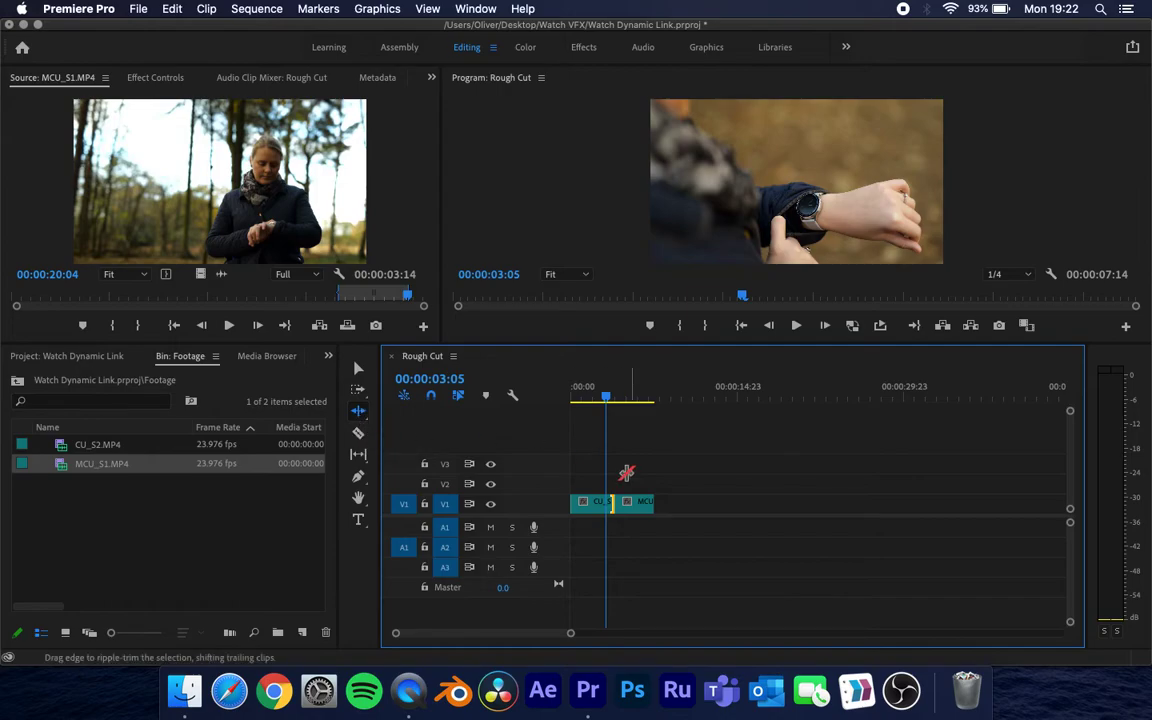
- Split the CU_S2.MP4 clip on track V1 at 00:00:02:16 with the Razor tool
drag(611, 398, 600, 396)
drag(570, 633, 512, 636)
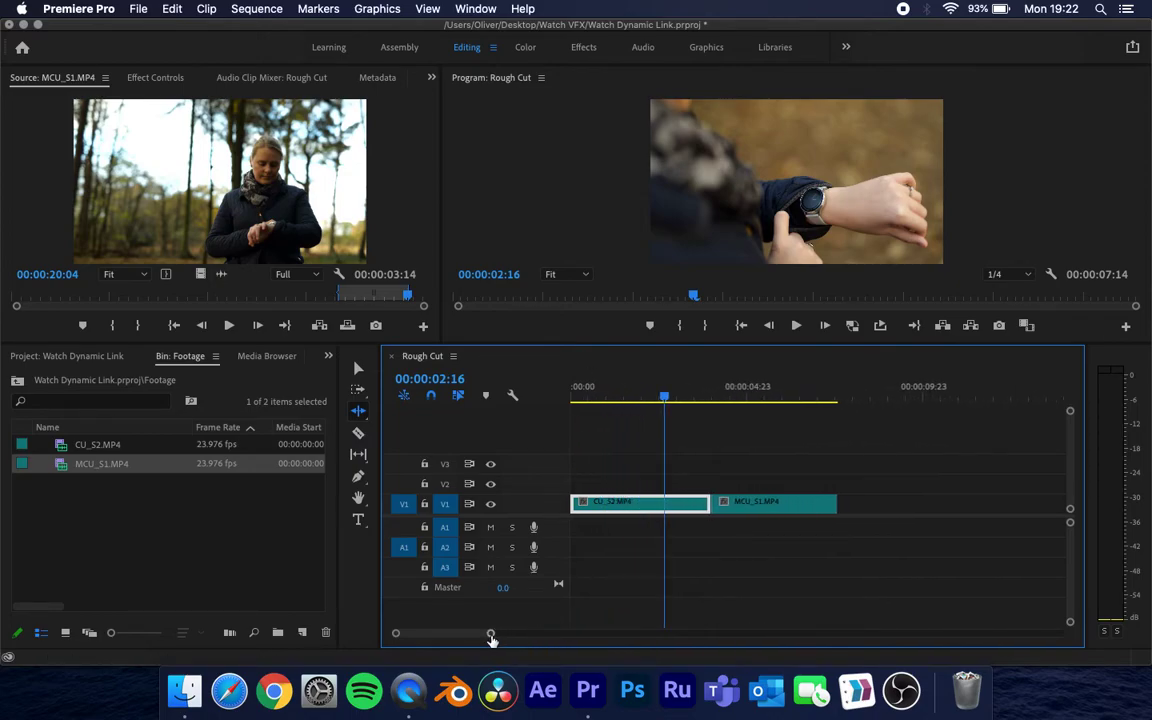
key(c)
click(671, 505)
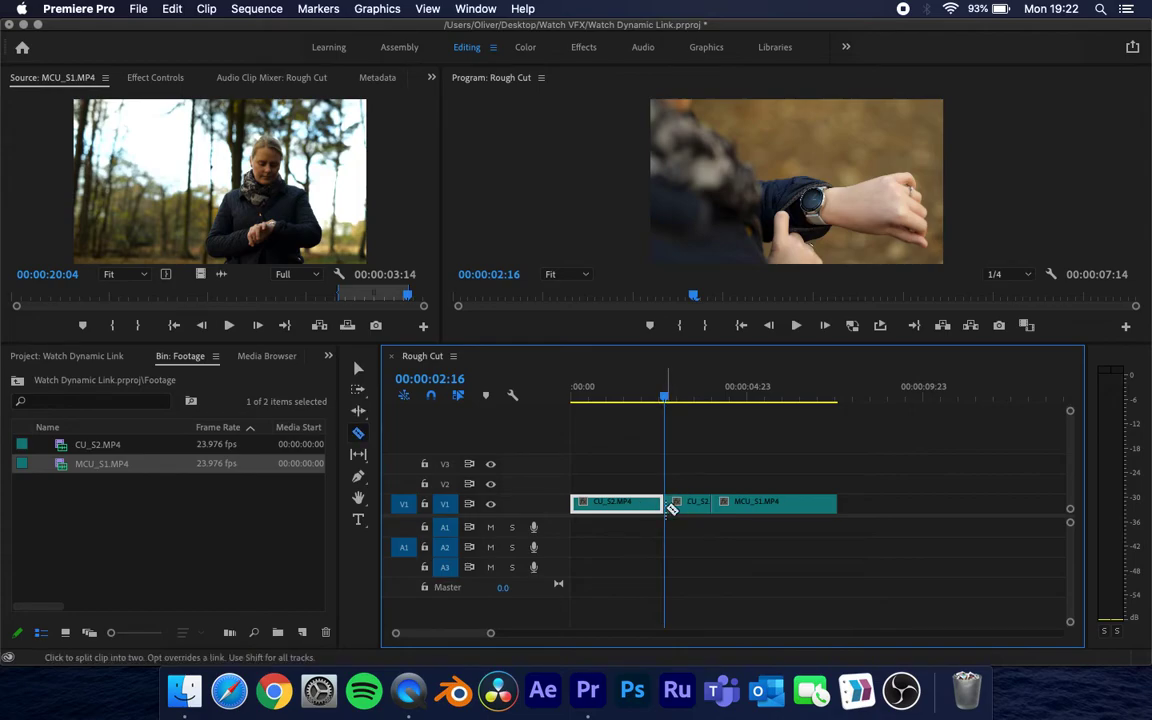
- Delete the second piece of CU_S2.MP4 and the gap it leaves, and undo both deletions and the split
key(v)
click(698, 505)
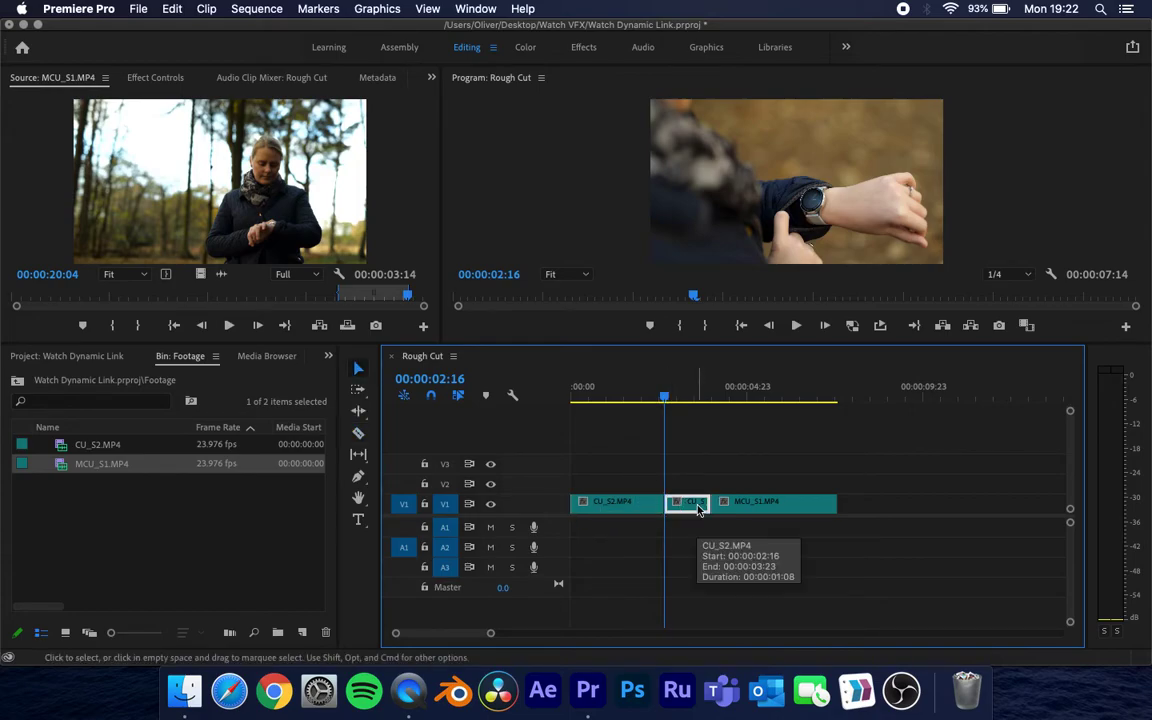
key(Delete)
click(699, 510)
key(Delete)
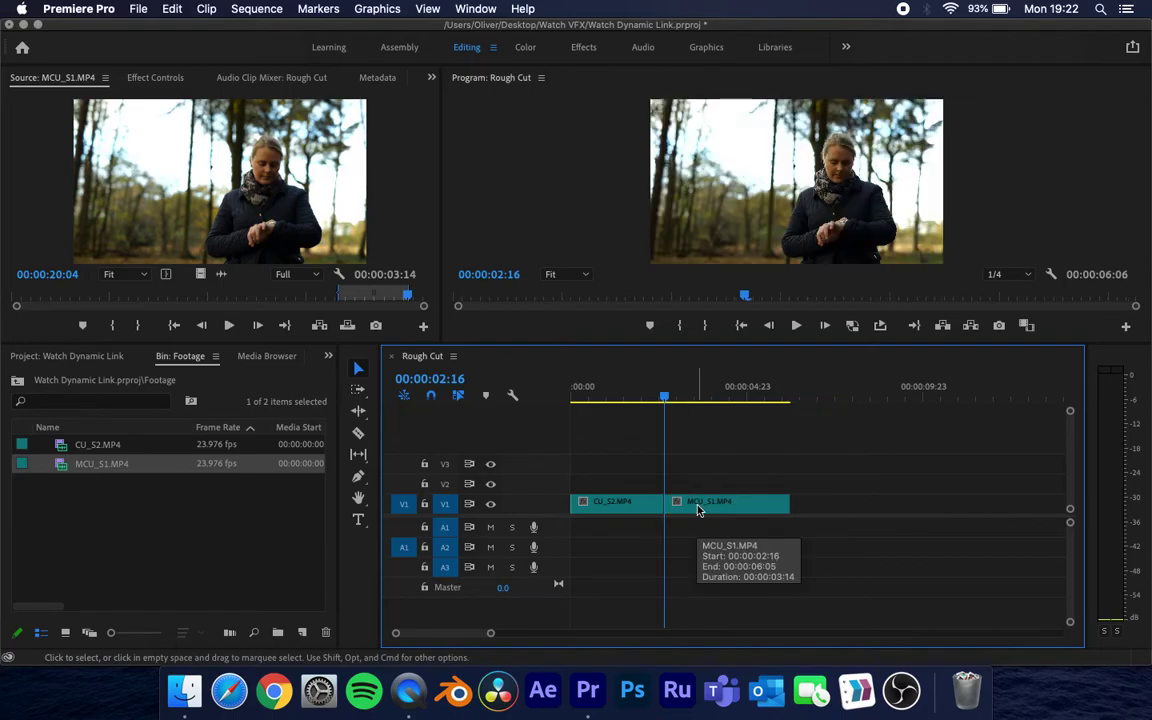
key(super+z)
key(super+z)
key(super+z)
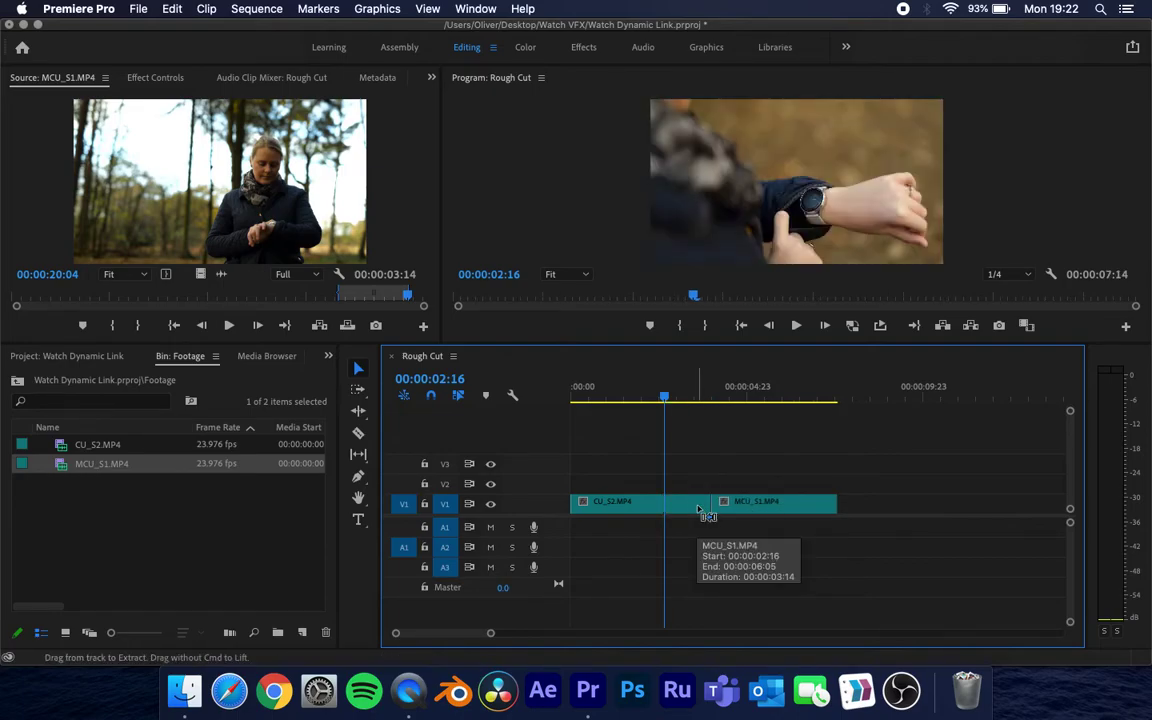
- Ripple-trim the end of CU_S2.MP4 to shorten the sequence to 00:00:06:18, and play back across the cut
key(b)
drag(711, 506, 679, 503)
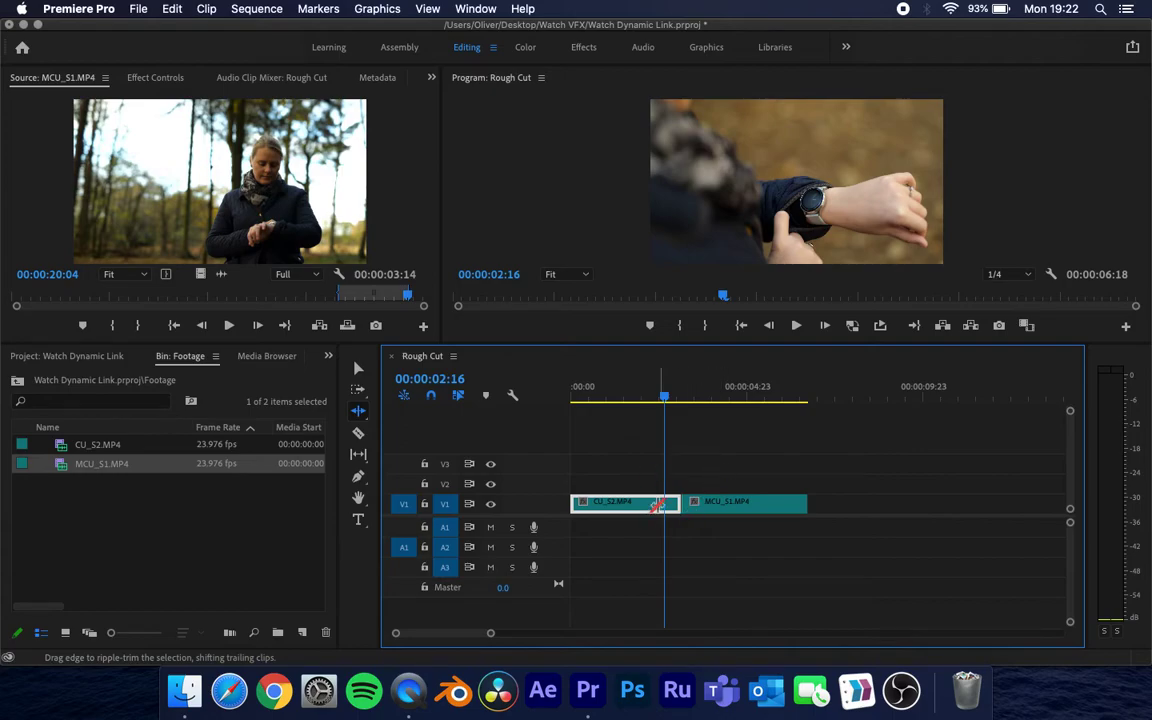
key(space)
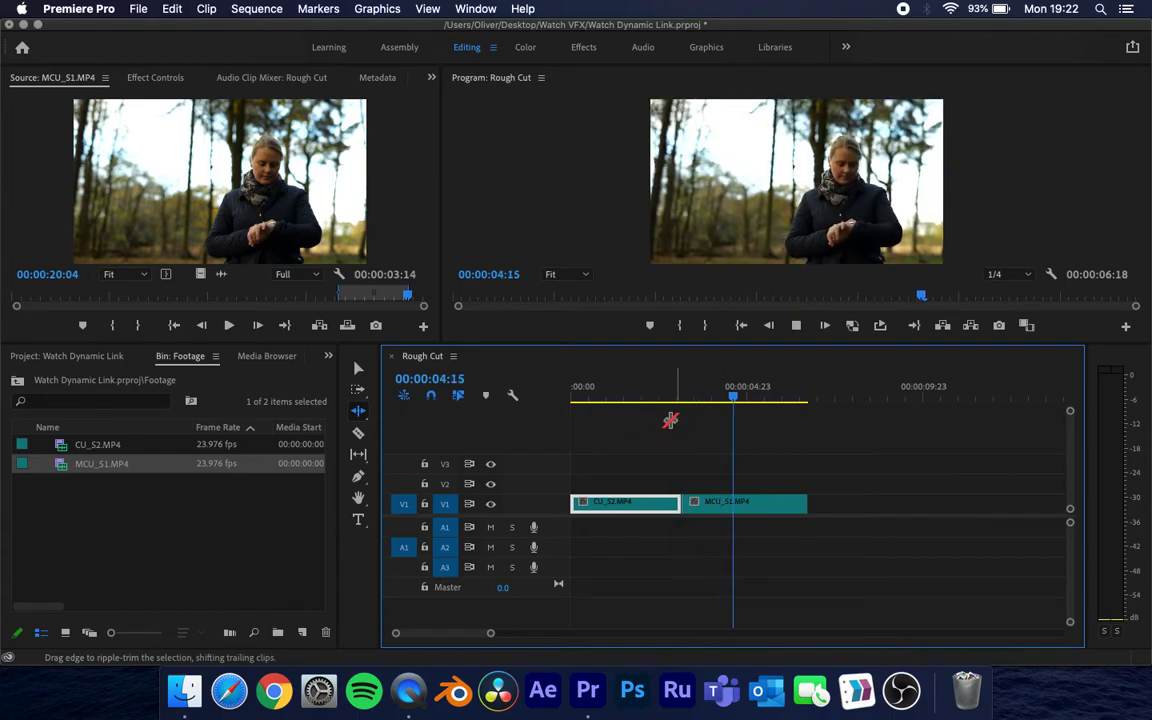
key(space)
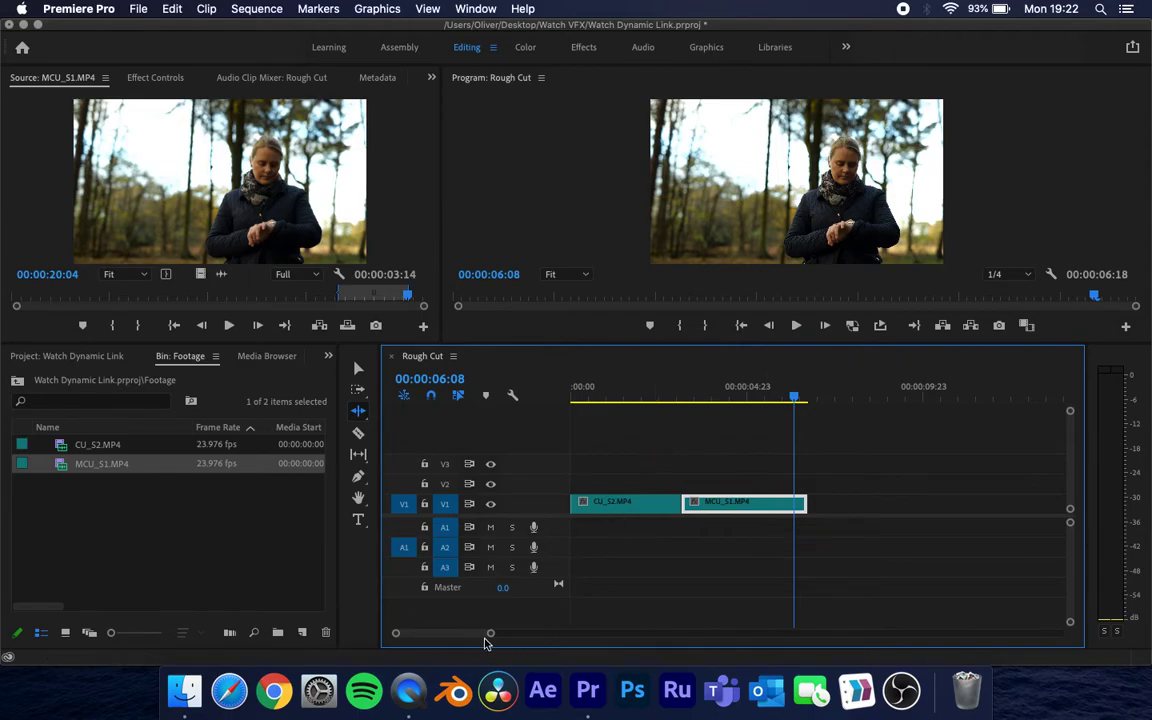
- Duplicate the Rough Cut sequence in the project's Sequences bin
mouse_move(490, 632)
mouse_down()
mouse_move(552, 640)
mouse_move(506, 632)
mouse_up()
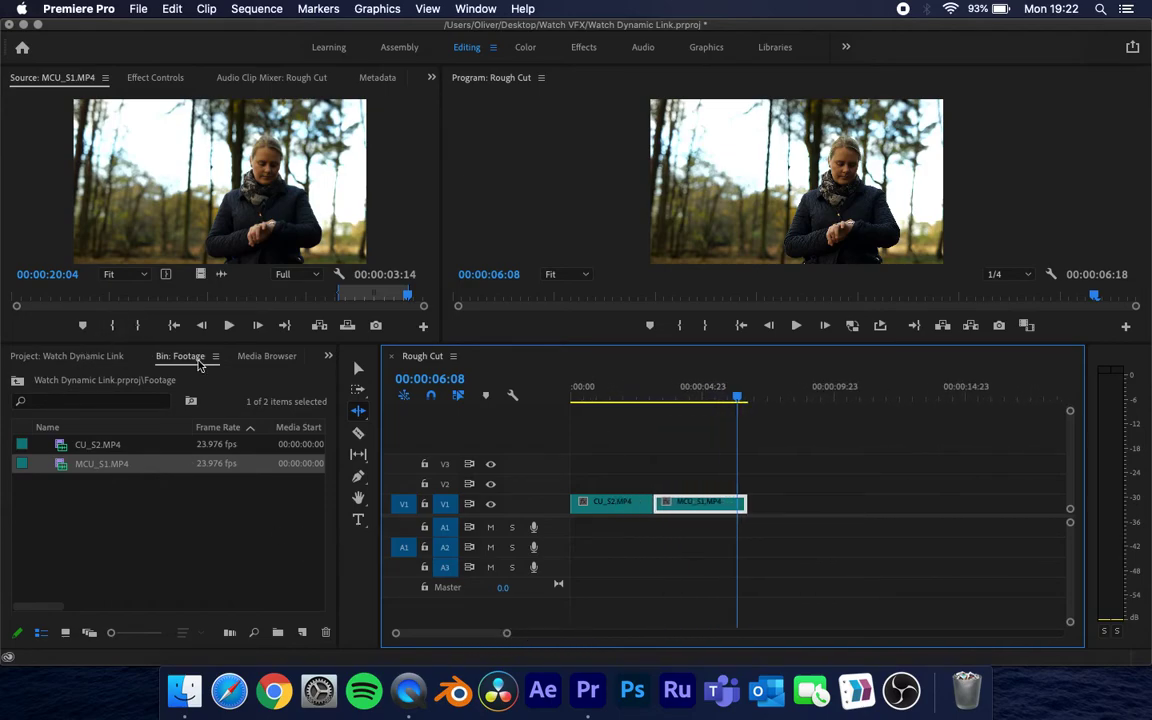
click(100, 357)
click(118, 463)
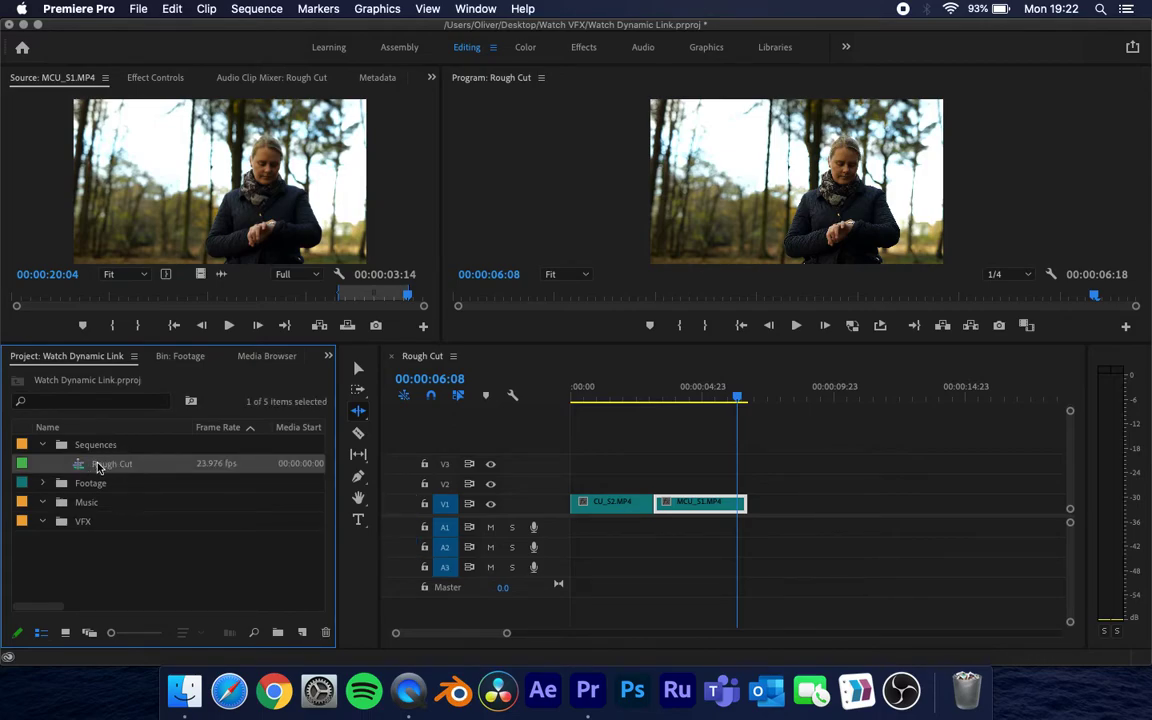
right_click(103, 470)
click(143, 550)
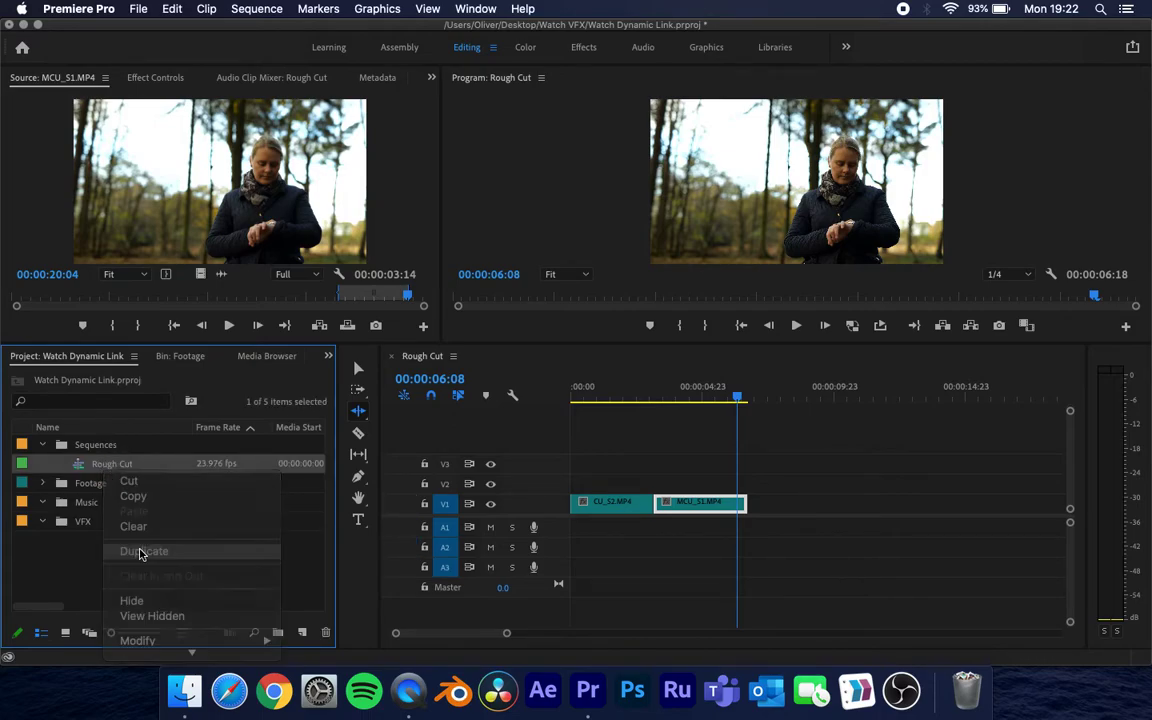
- Rename the duplicate of the Rough Cut sequence as Colour match
click(143, 485)
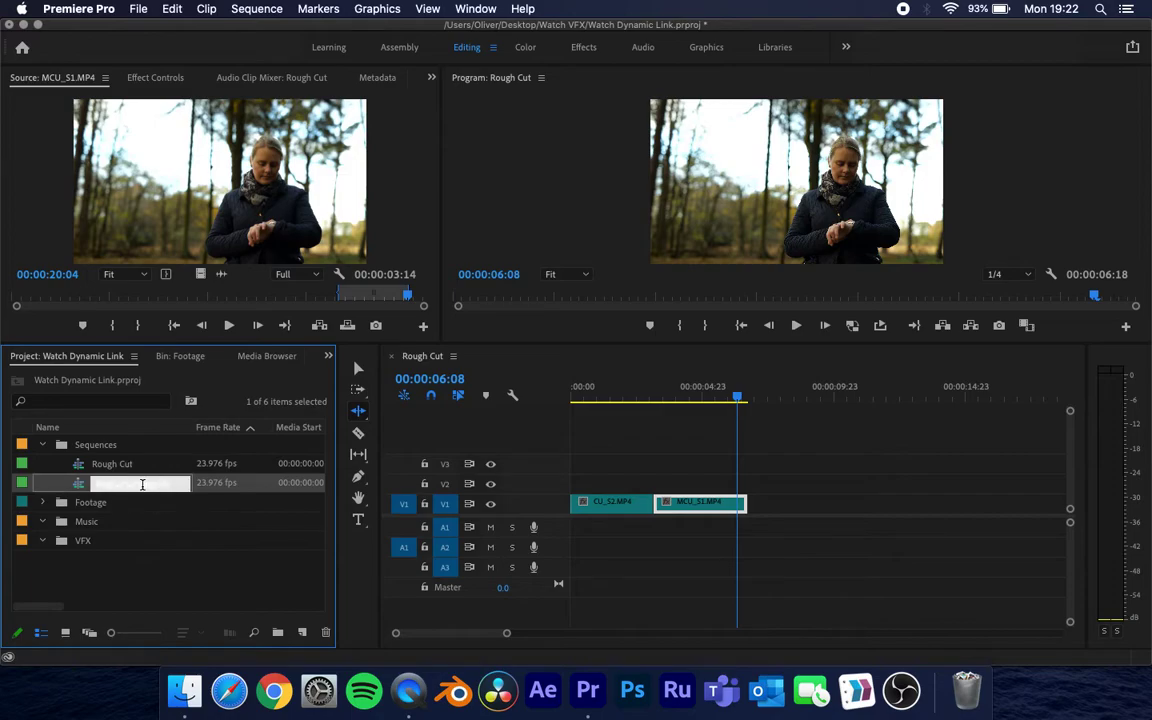
text(Colour mach)
key(BackSpace)
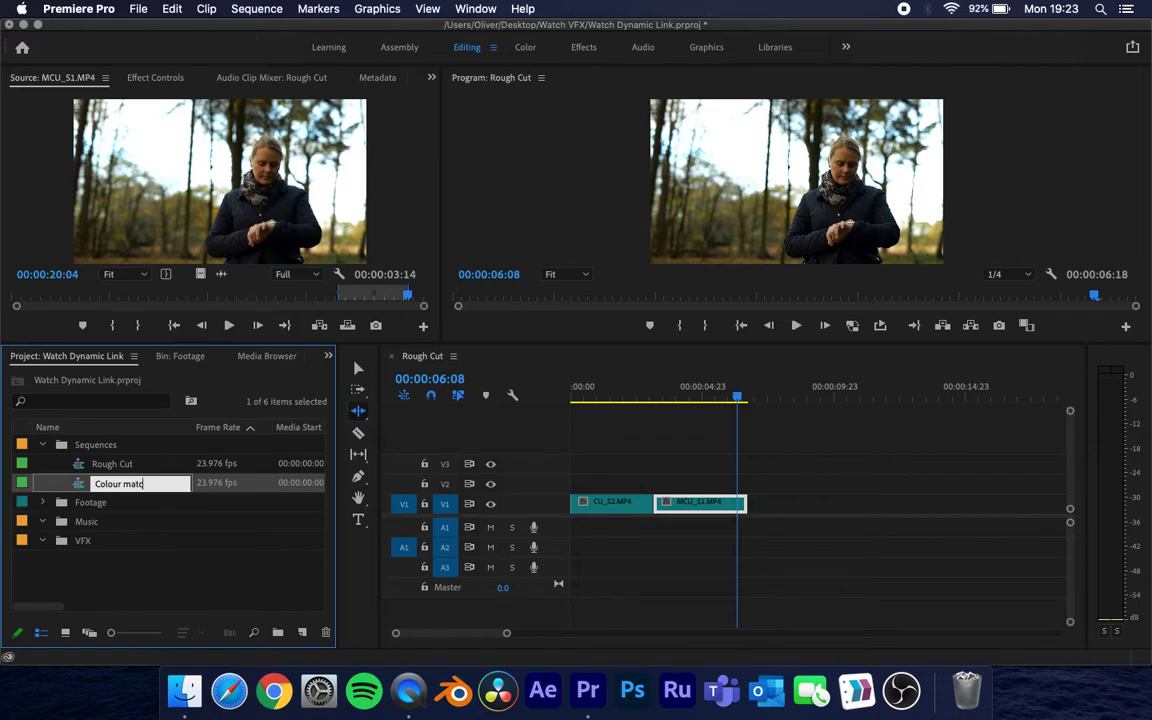
click(155, 572)
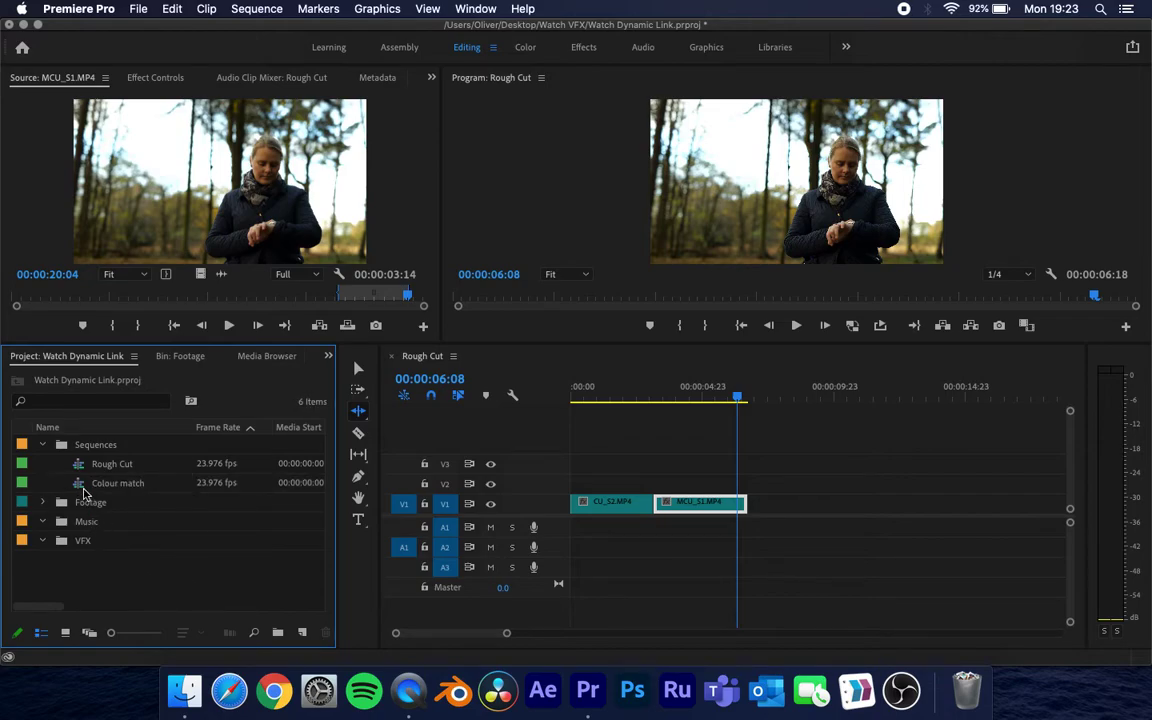
- Open the Colour match sequence in the timeline and close the Rough Cut sequence
double_click(82, 485)
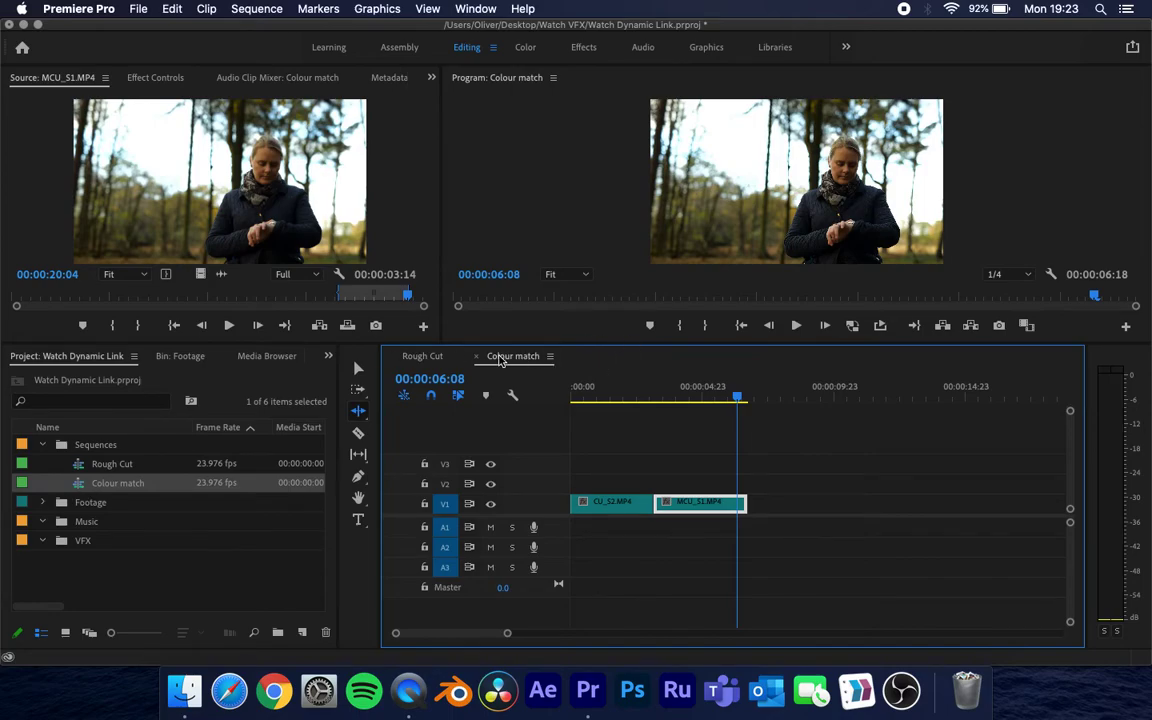
click(432, 357)
click(518, 360)
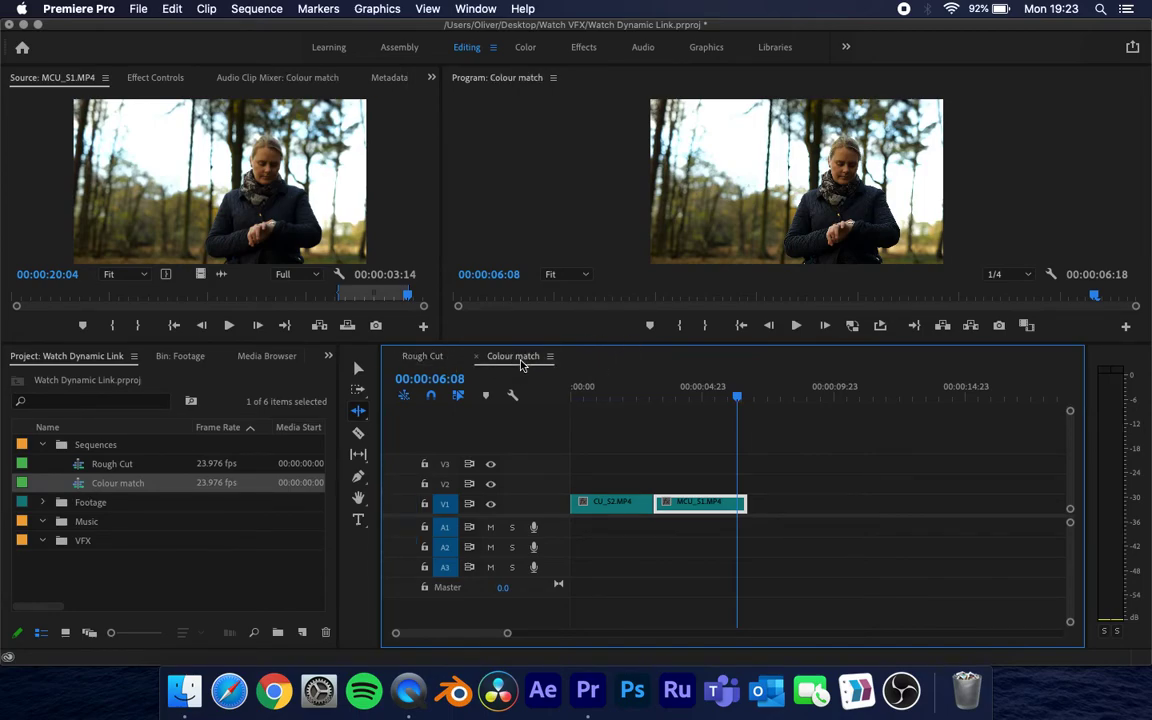
click(394, 357)
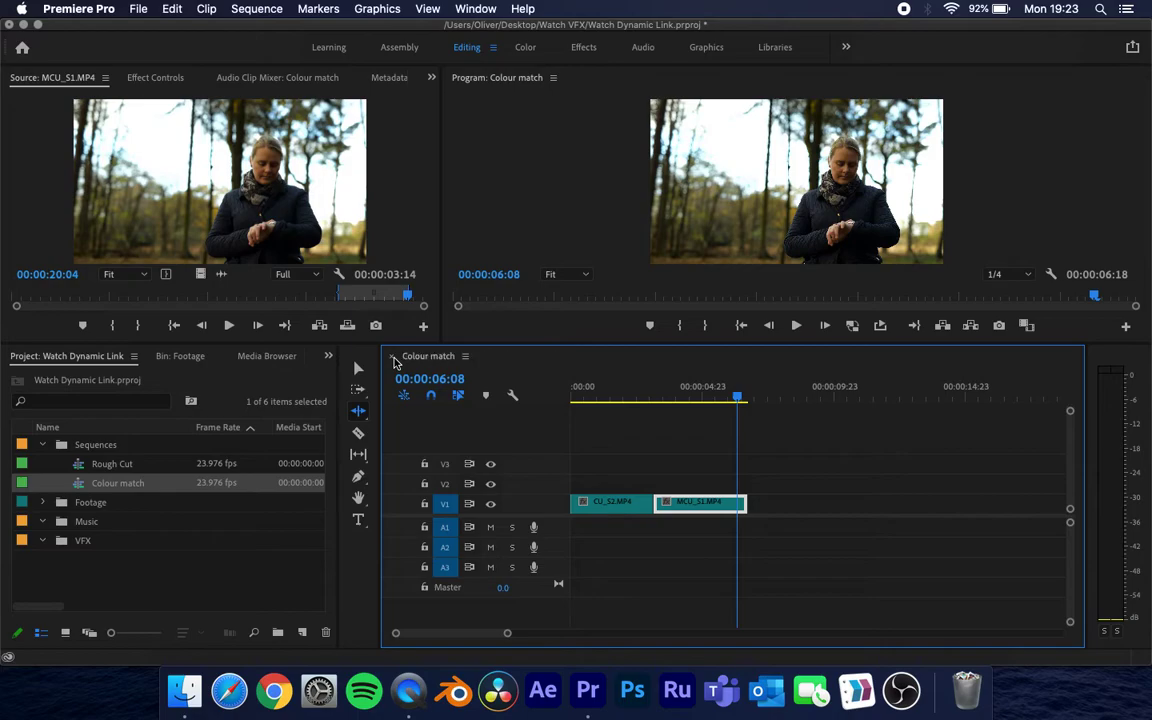
- Rename the Colour match sequence in the Sequences bin as Colour Grade
click(134, 484)
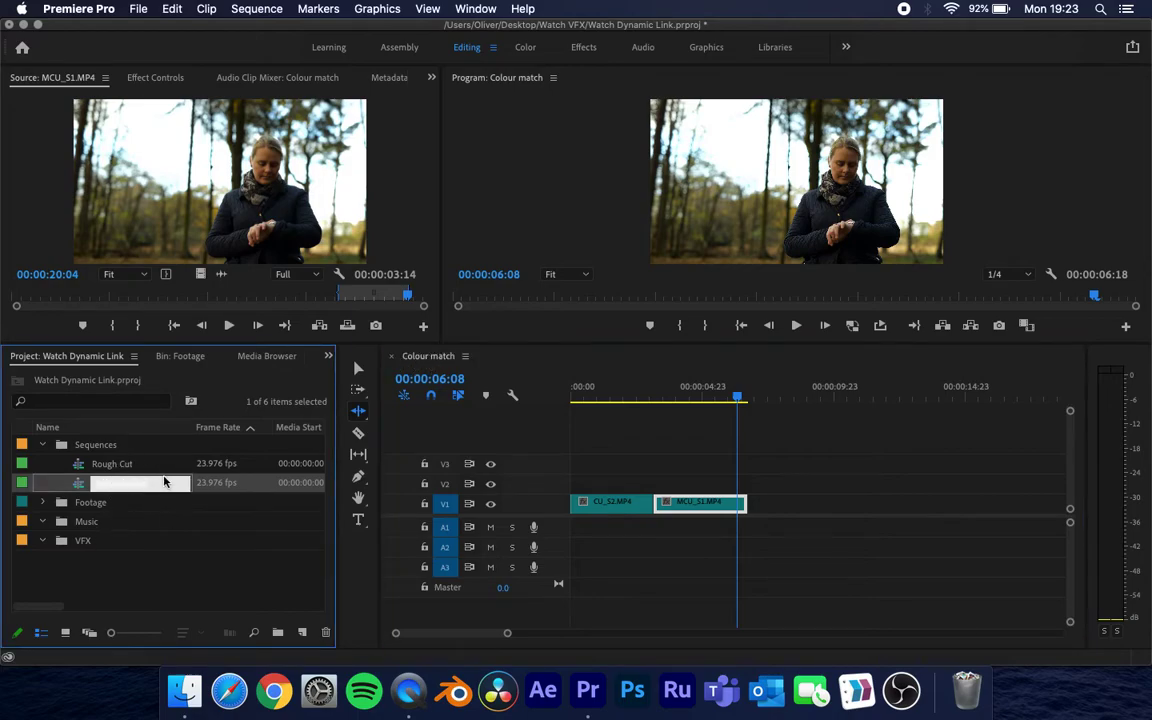
click(166, 482)
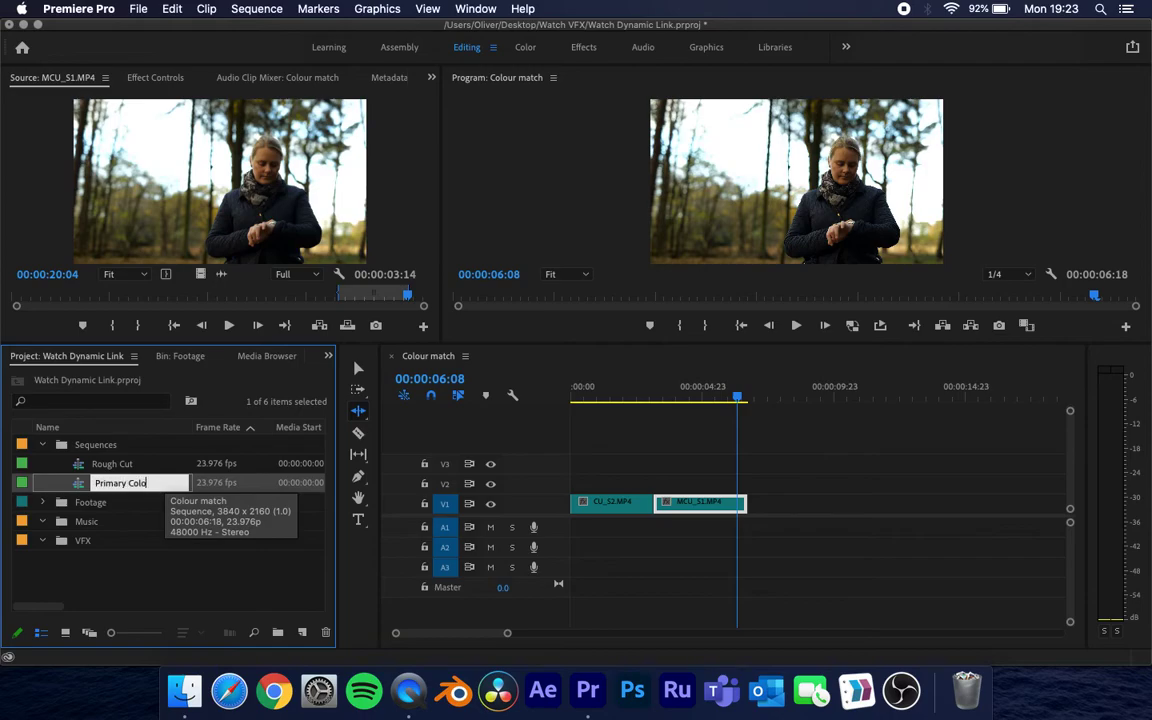
text(e)
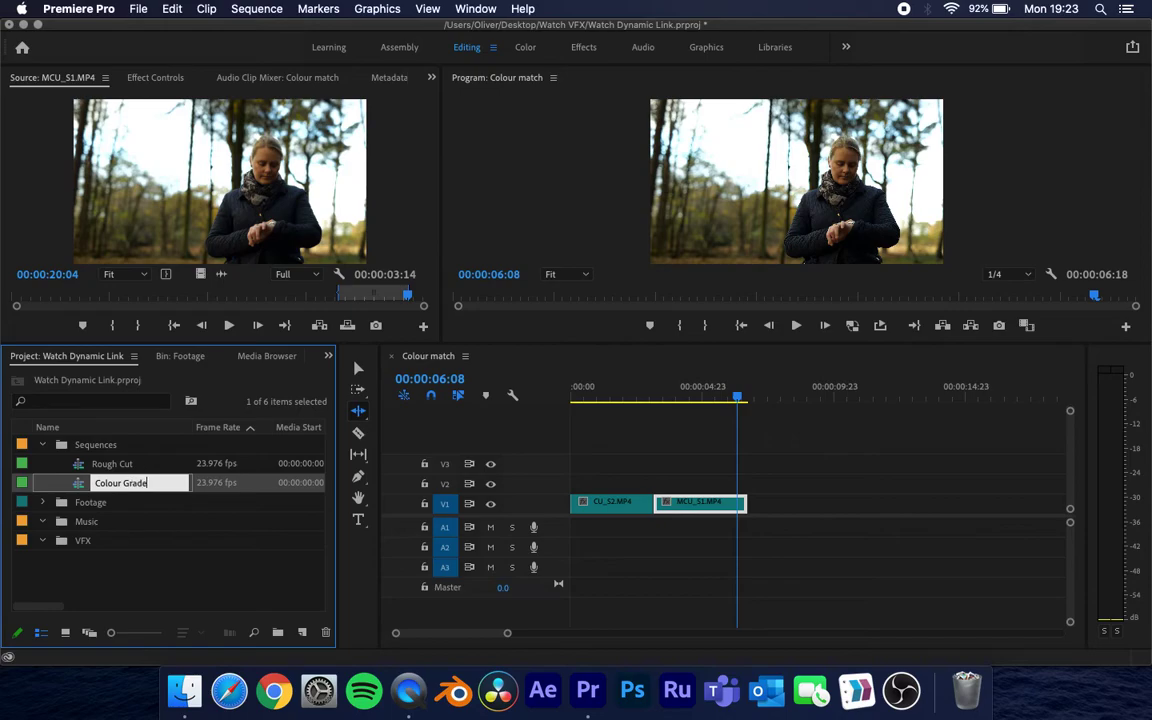
click(188, 594)
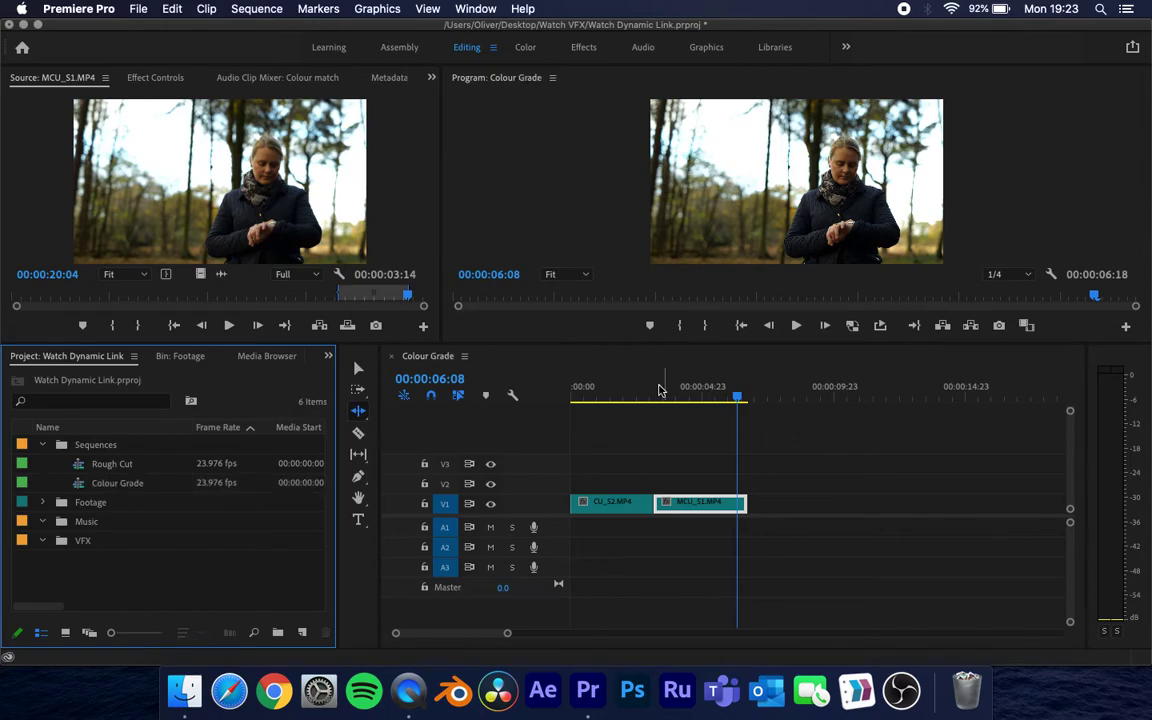
- Scrub through both clips of the Colour Grade sequence and park the playhead at 00:00:01:23
click(638, 391)
click(702, 391)
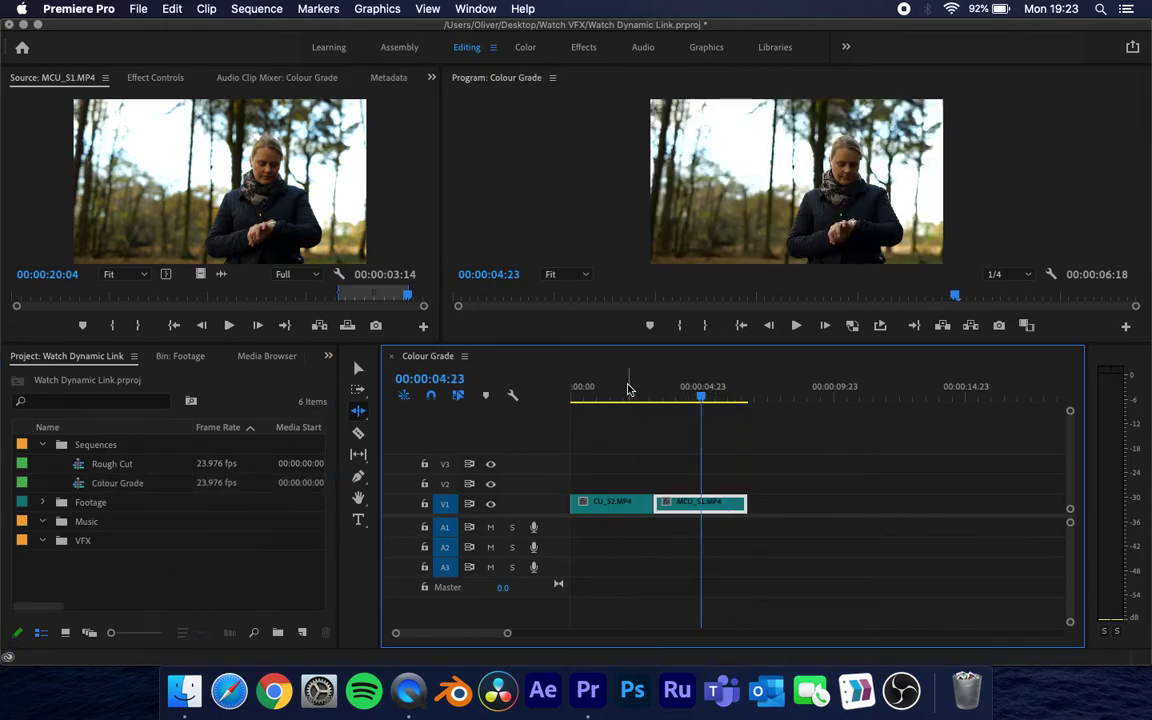
click(626, 390)
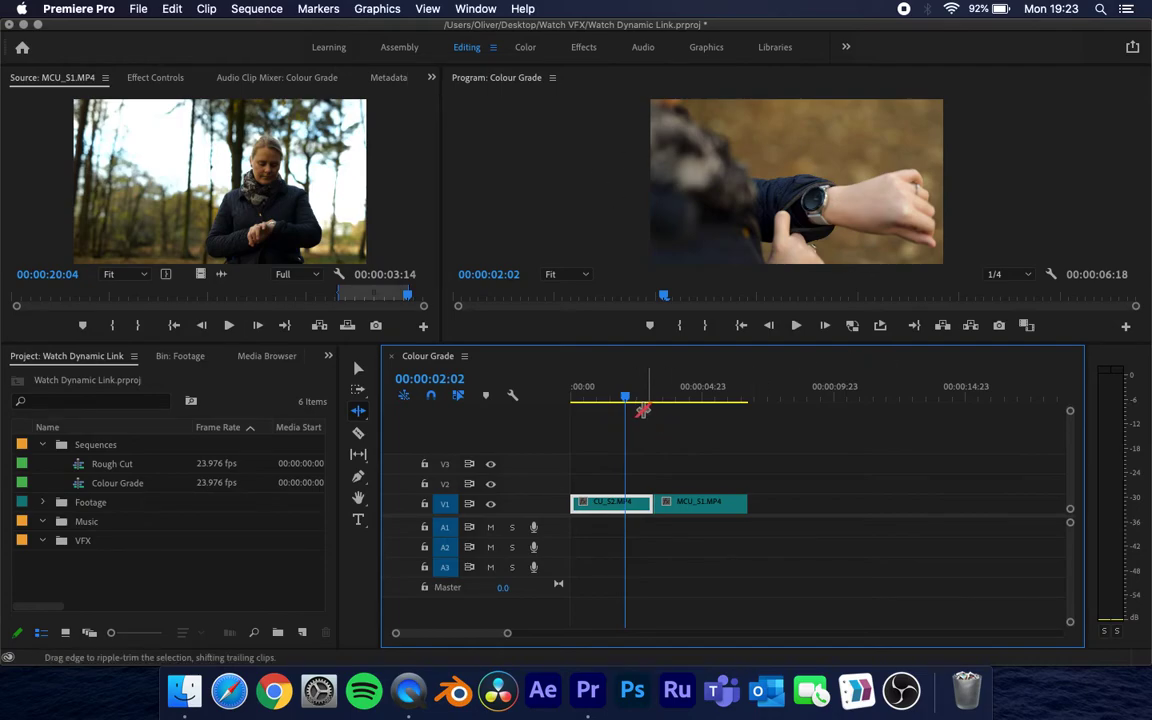
mouse_move(631, 403)
mouse_down()
mouse_move(643, 398)
mouse_move(615, 406)
mouse_move(628, 409)
mouse_up()
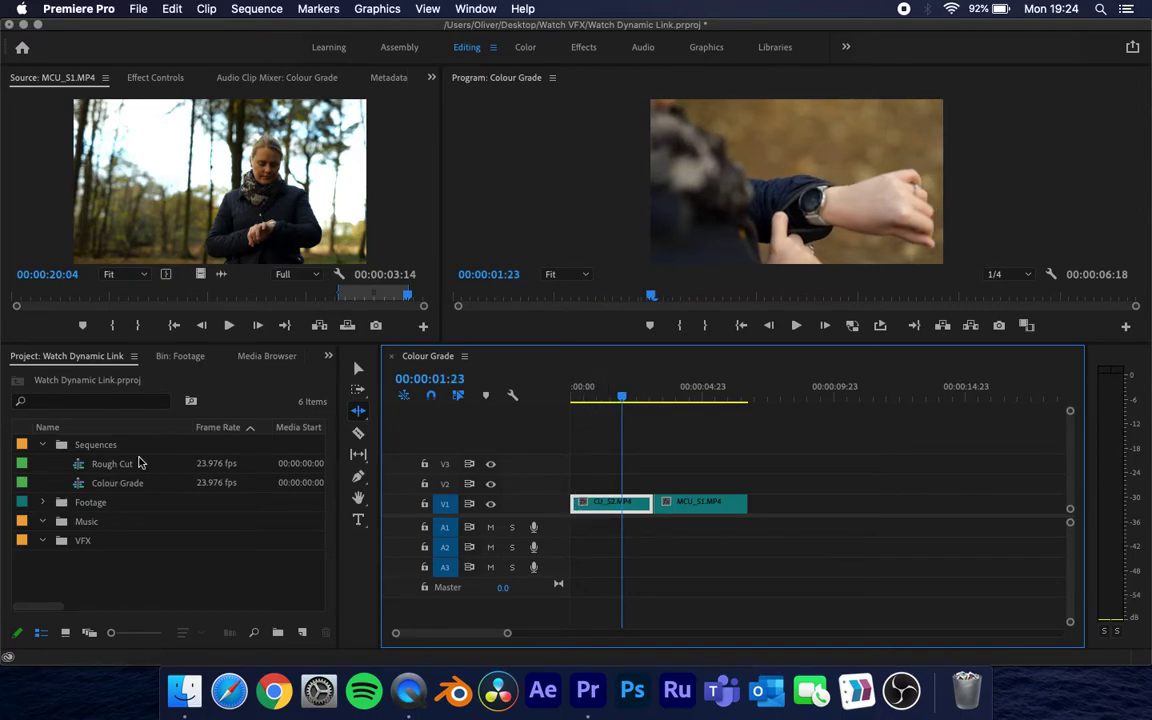
- Reopen the Rough Cut sequence to compare it with Colour Grade, and close Rough Cut again
double_click(78, 470)
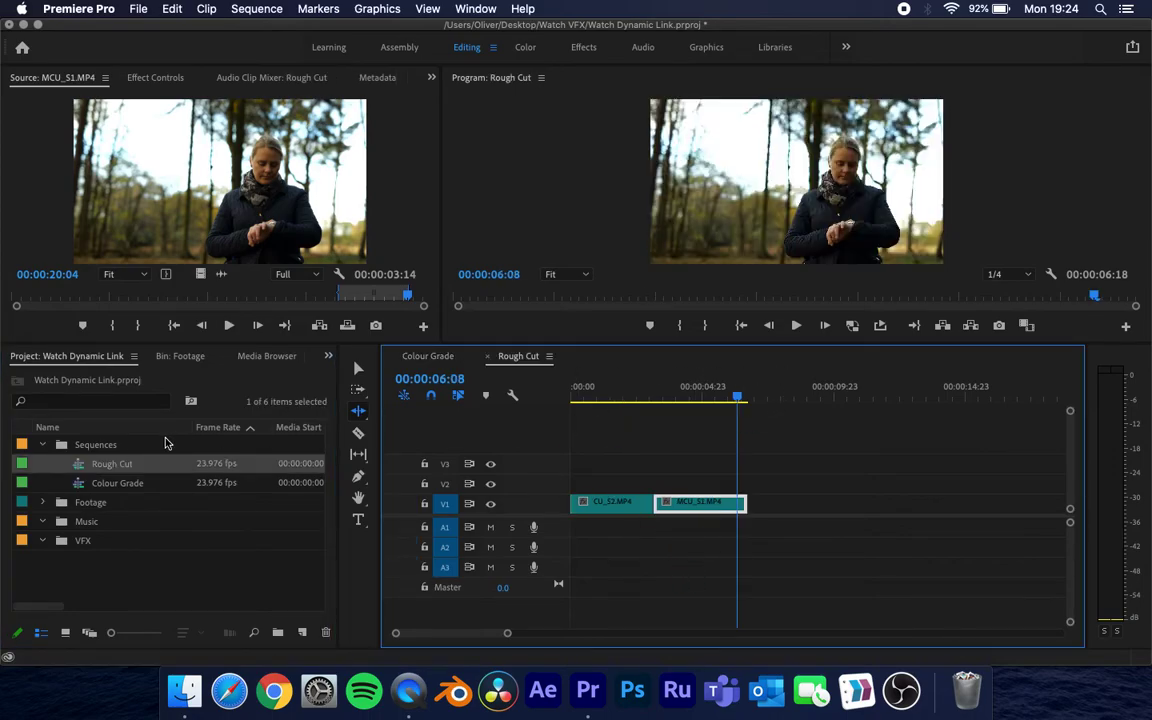
double_click(78, 483)
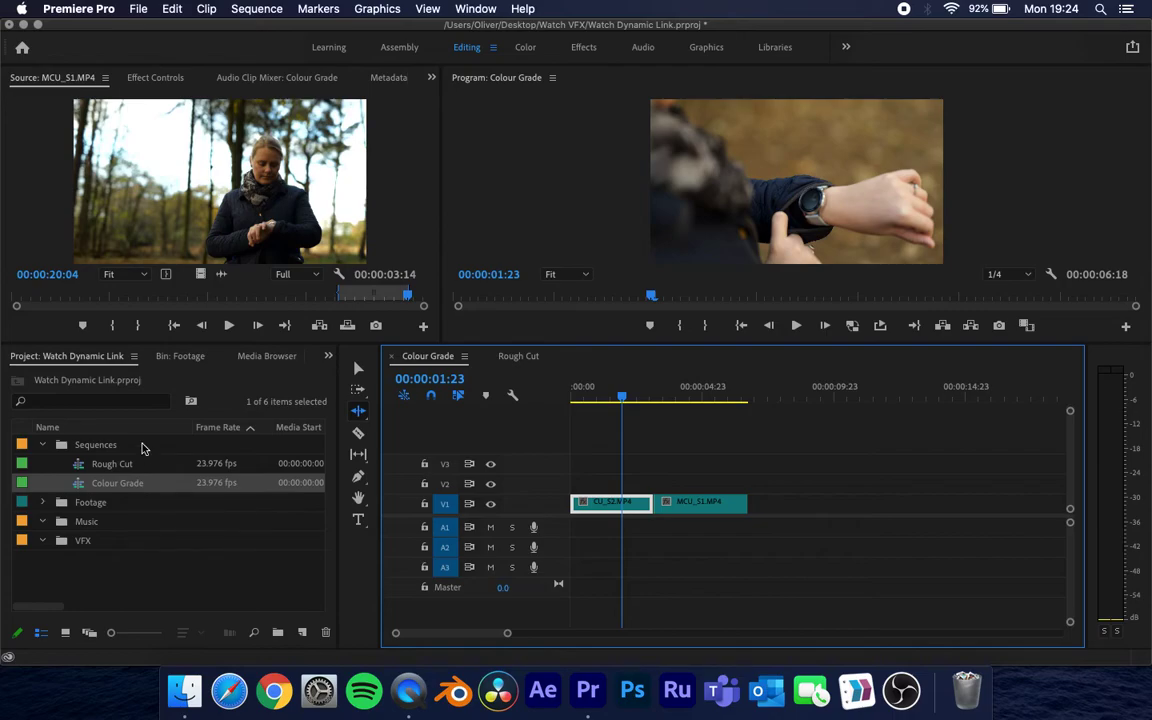
click(516, 357)
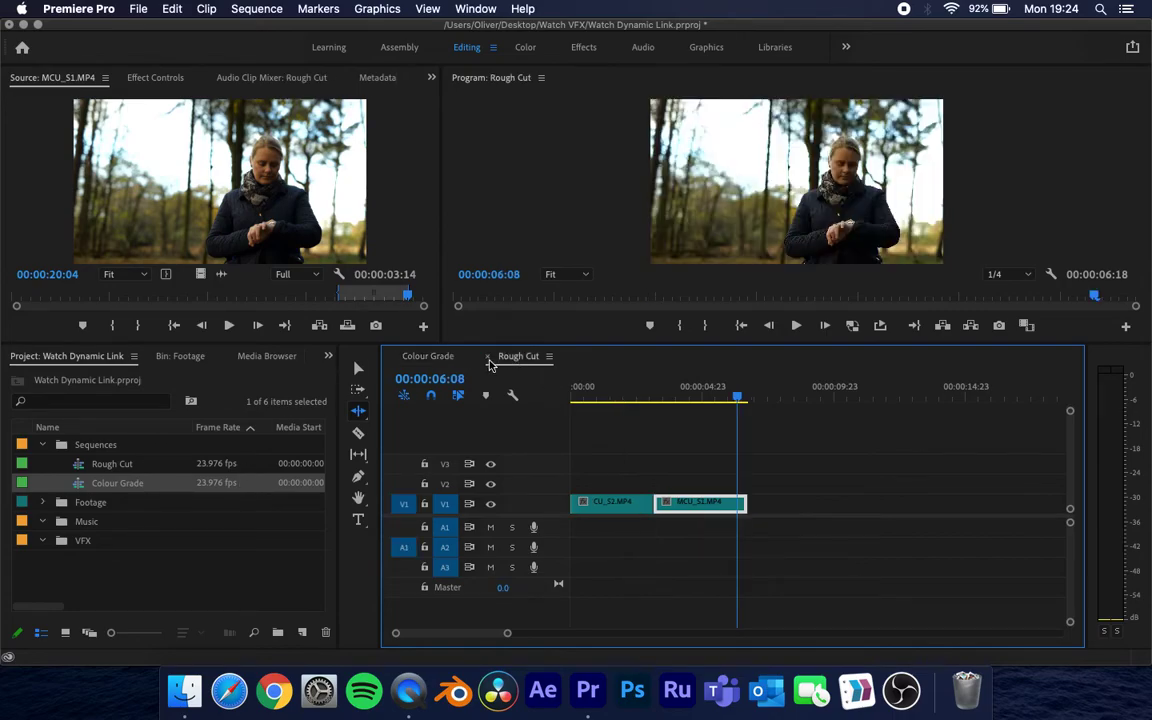
click(489, 357)
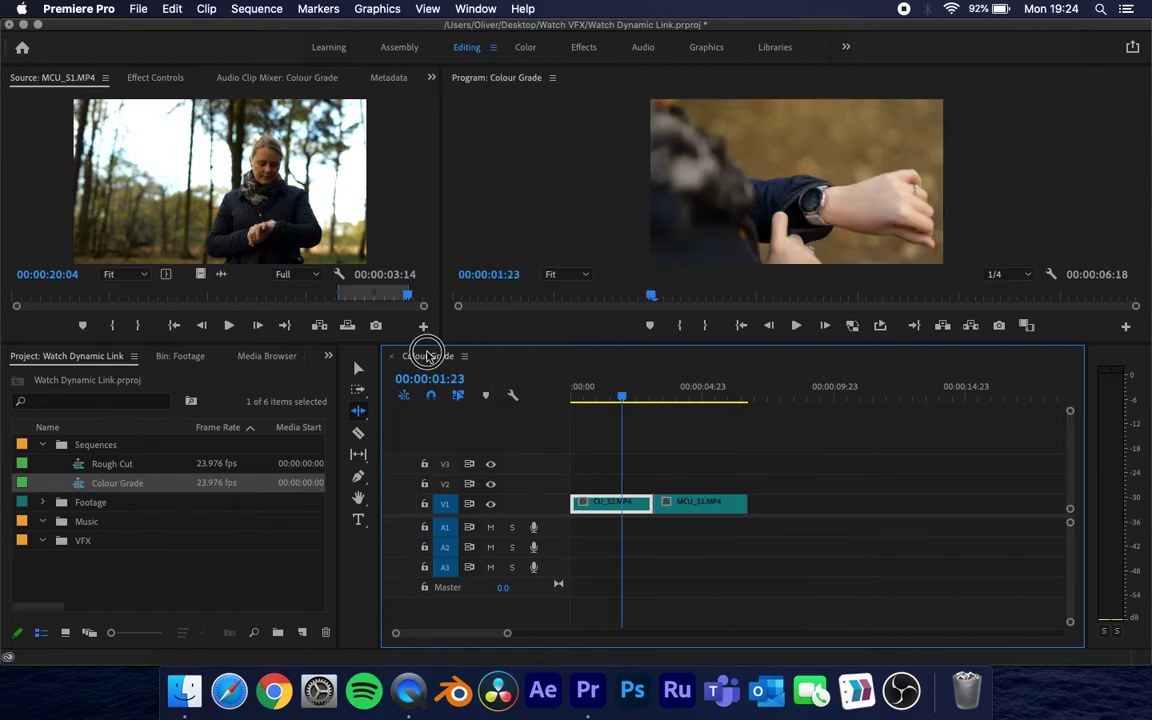
- Switch to the Color workspace and lower CU_S2.MP4's saturation to 68.1 in Lumetri's Basic Correction
click(525, 47)
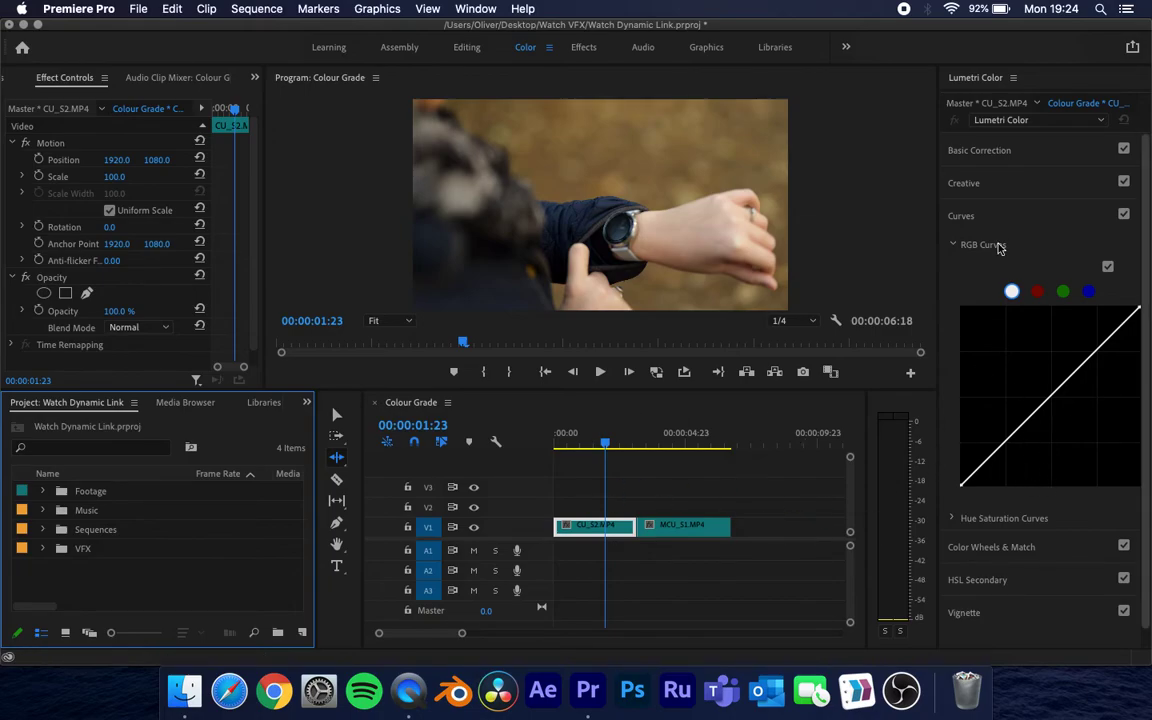
click(992, 154)
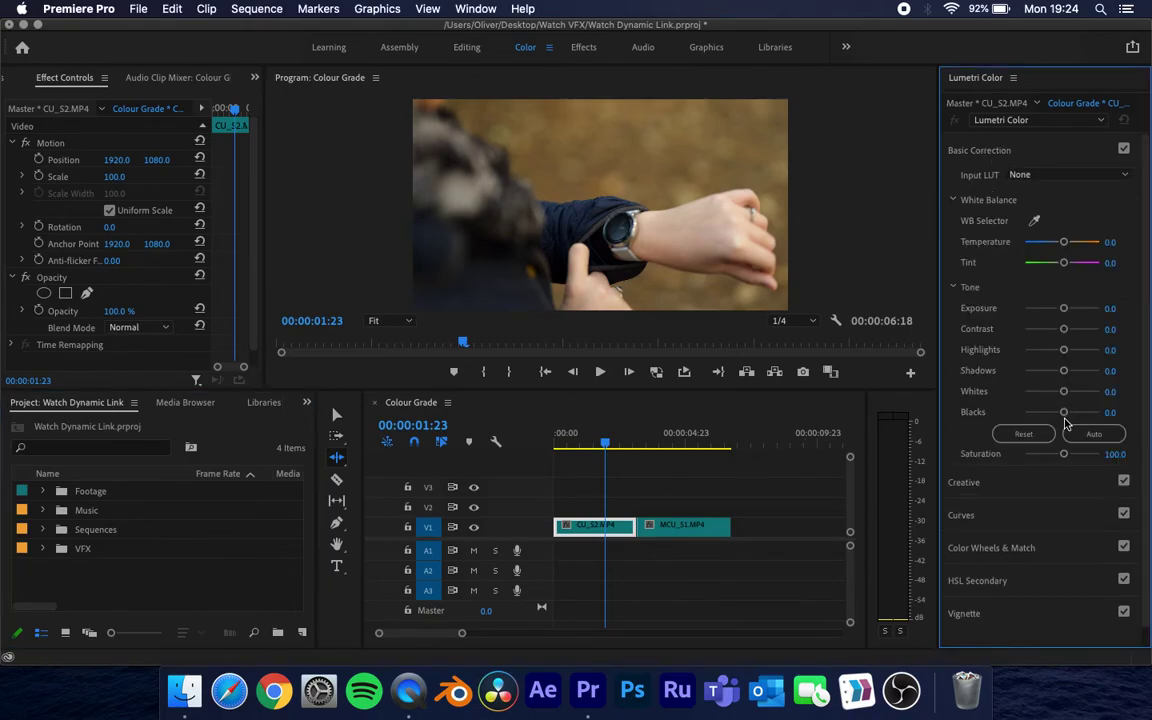
drag(1066, 457, 1047, 453)
- Lower MCU_S1.MP4's Lumetri saturation to 42.6 and compare its look with CU_S2.MP4
click(663, 530)
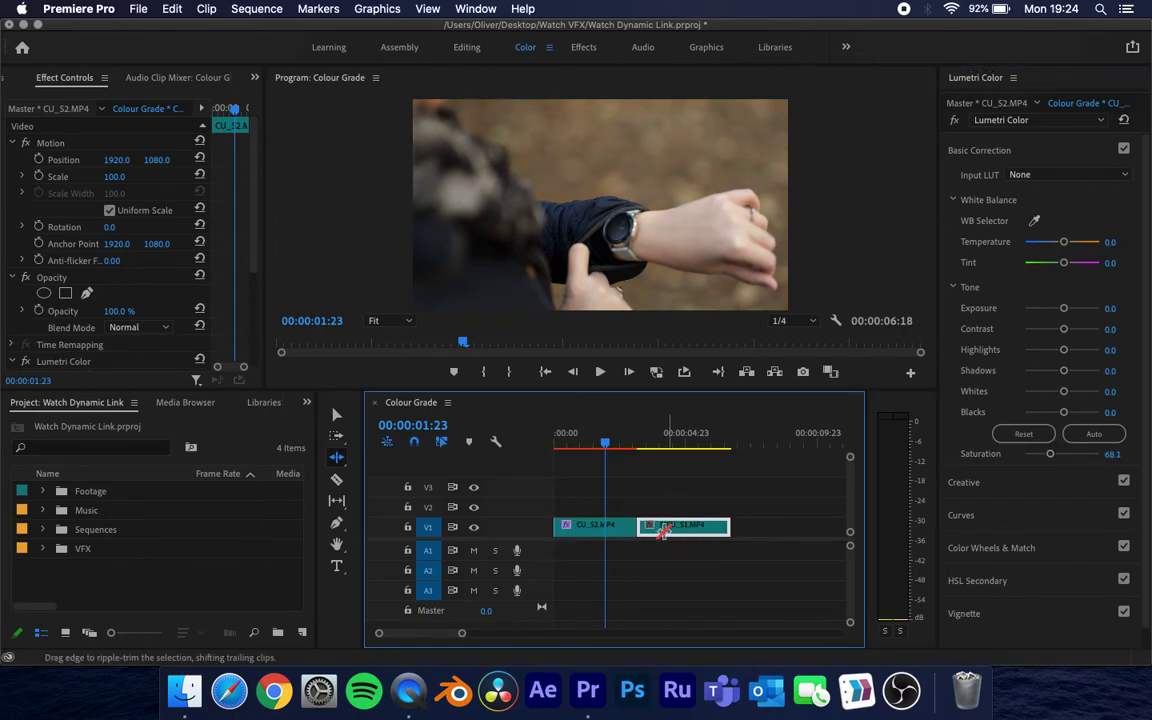
click(670, 527)
drag(1063, 457, 1040, 455)
click(679, 444)
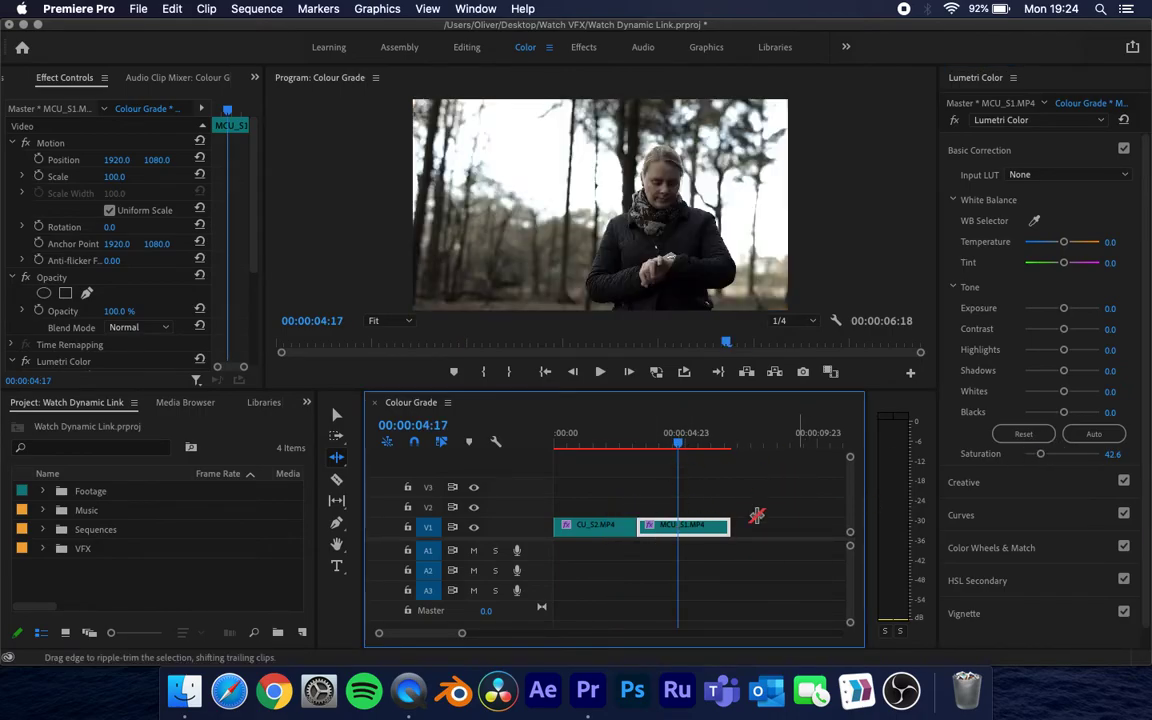
click(620, 443)
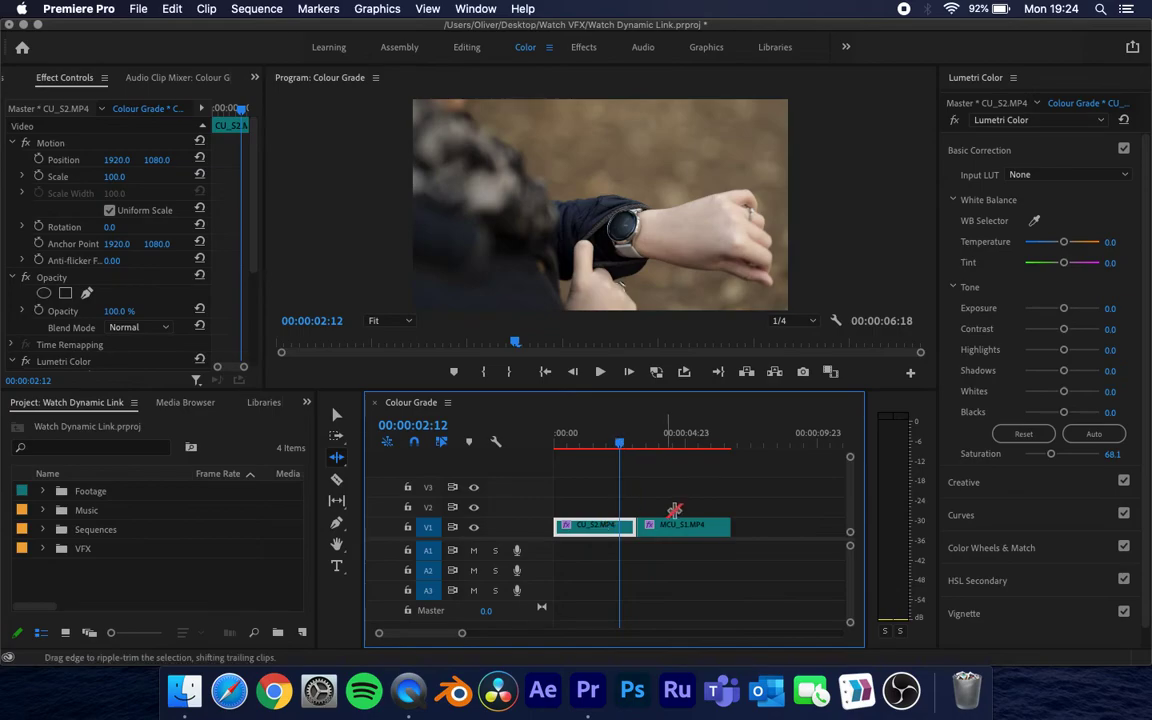
click(672, 522)
click(656, 430)
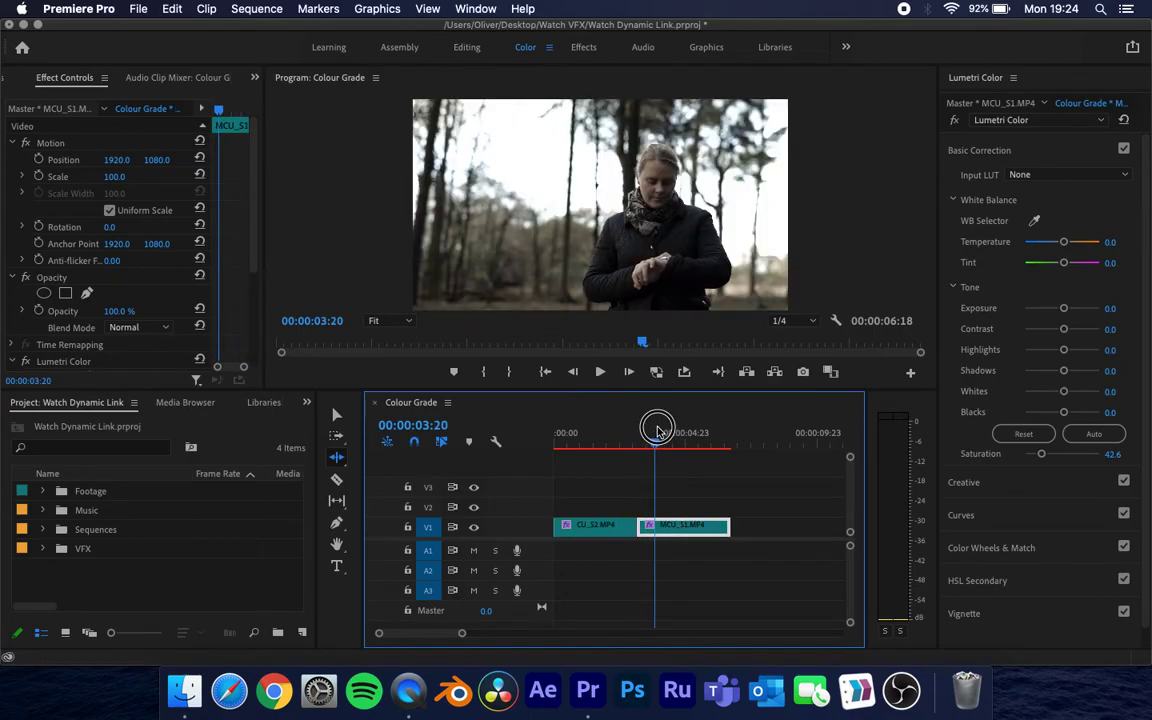
- Enter a new saturation for MCU_S1.MP4, set CU_S2.MP4's saturation to 60, and check the watch shot at 00:00:02:10
click(1116, 453)
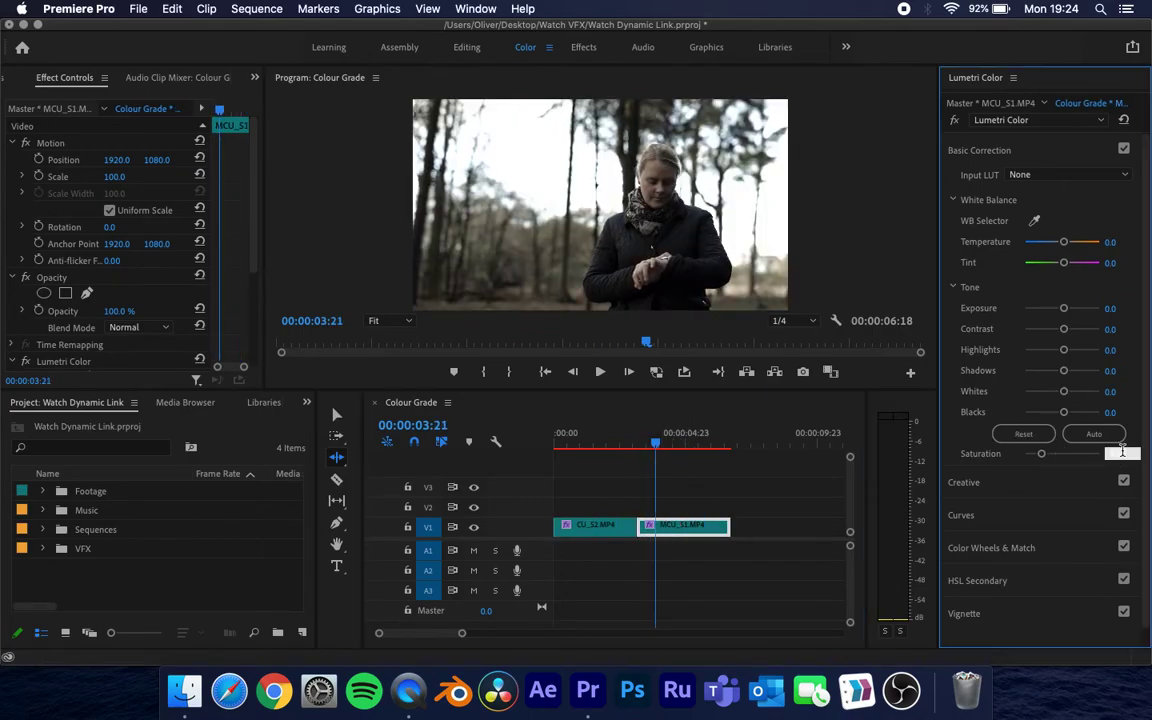
key(Return)
click(594, 528)
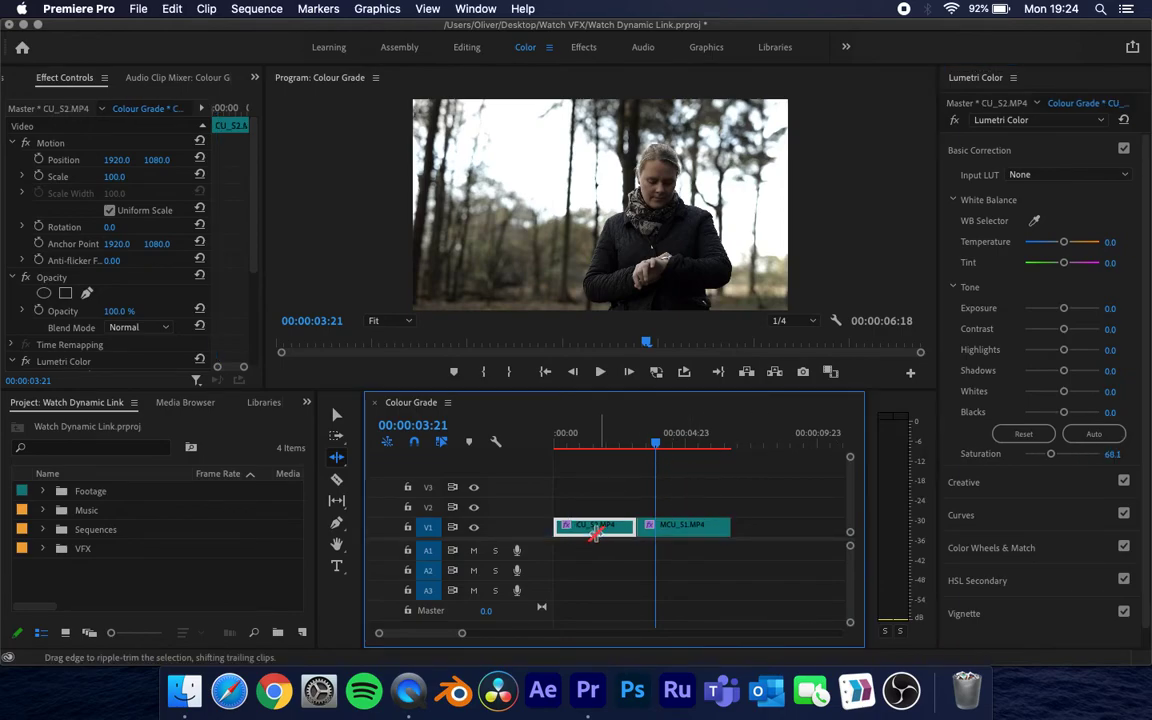
click(1116, 453)
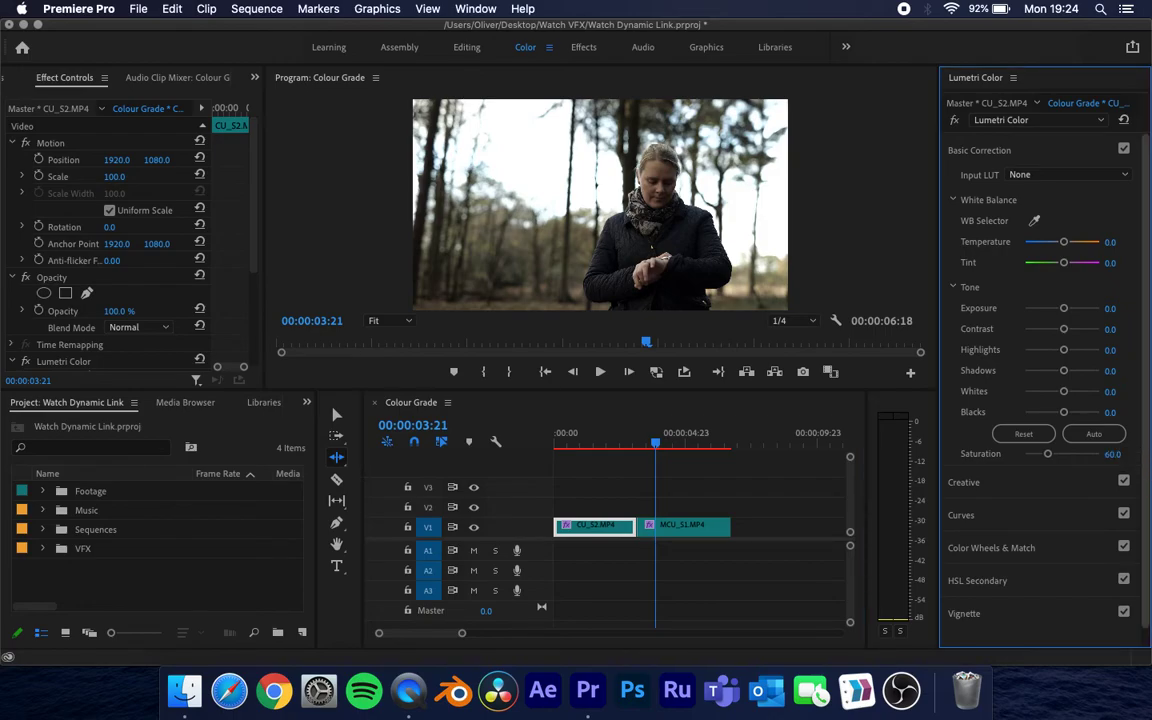
click(622, 437)
mouse_move(622, 437)
mouse_down()
mouse_move(656, 437)
mouse_move(591, 437)
mouse_move(655, 437)
mouse_move(618, 432)
mouse_up()
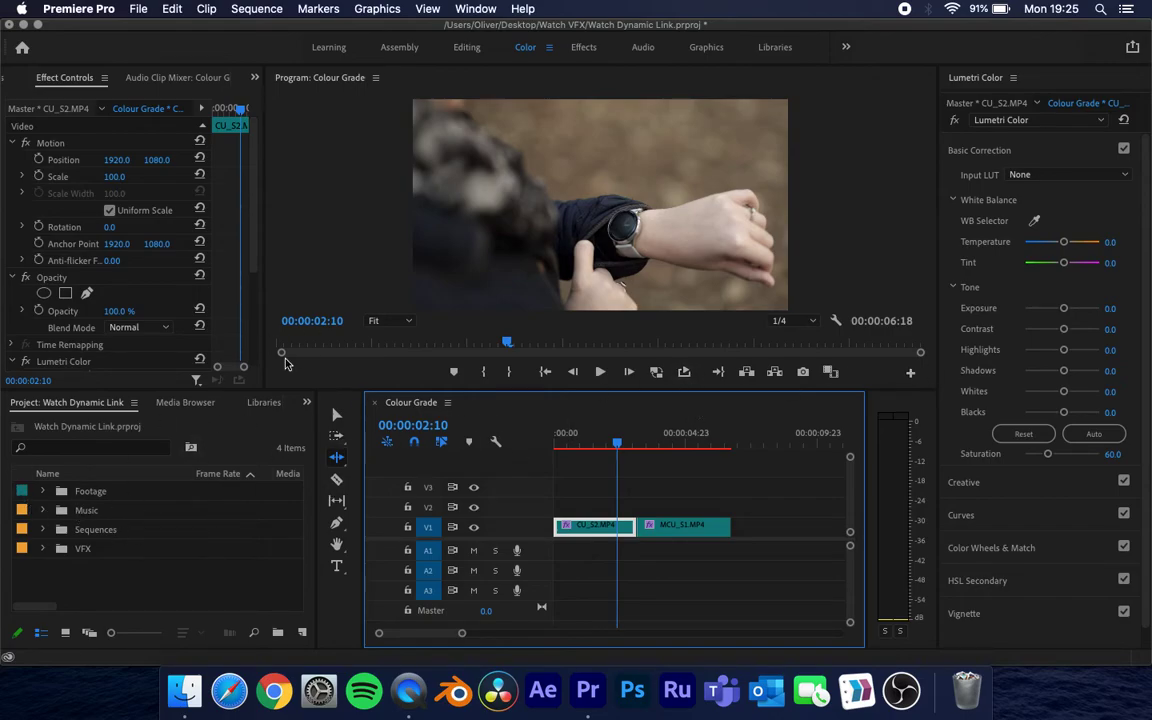
- Duplicate the Colour Grade sequence in the Sequences bin and rename the copy as VFX
click(43, 530)
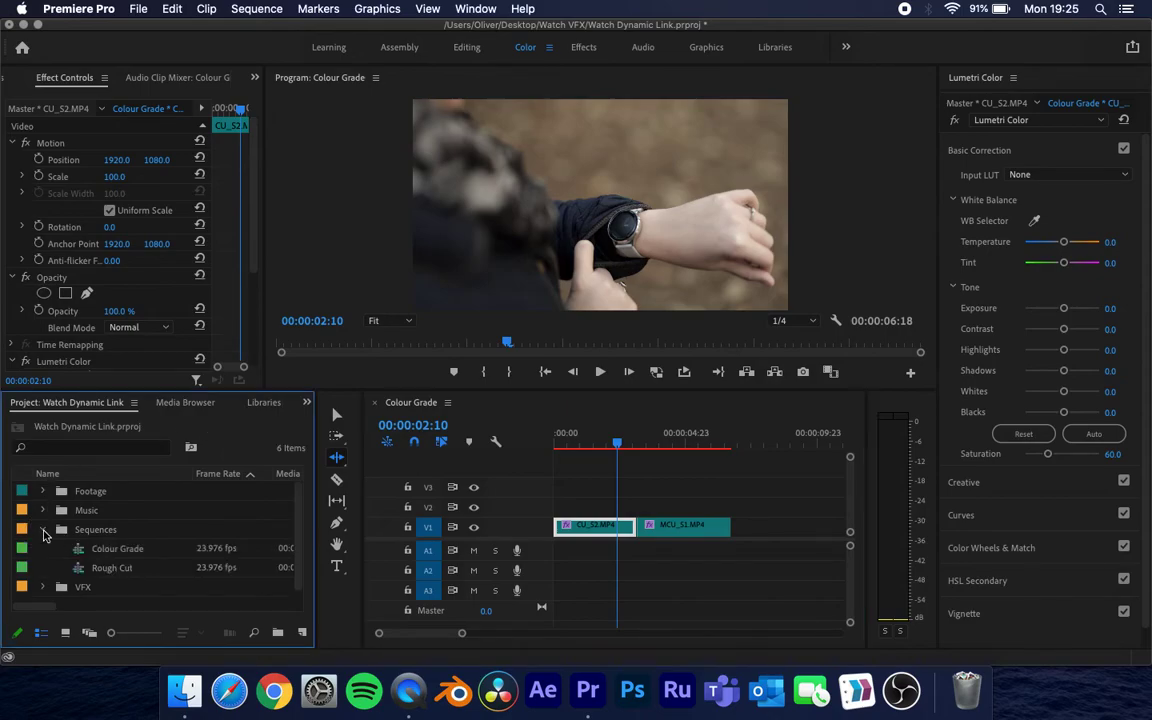
click(106, 553)
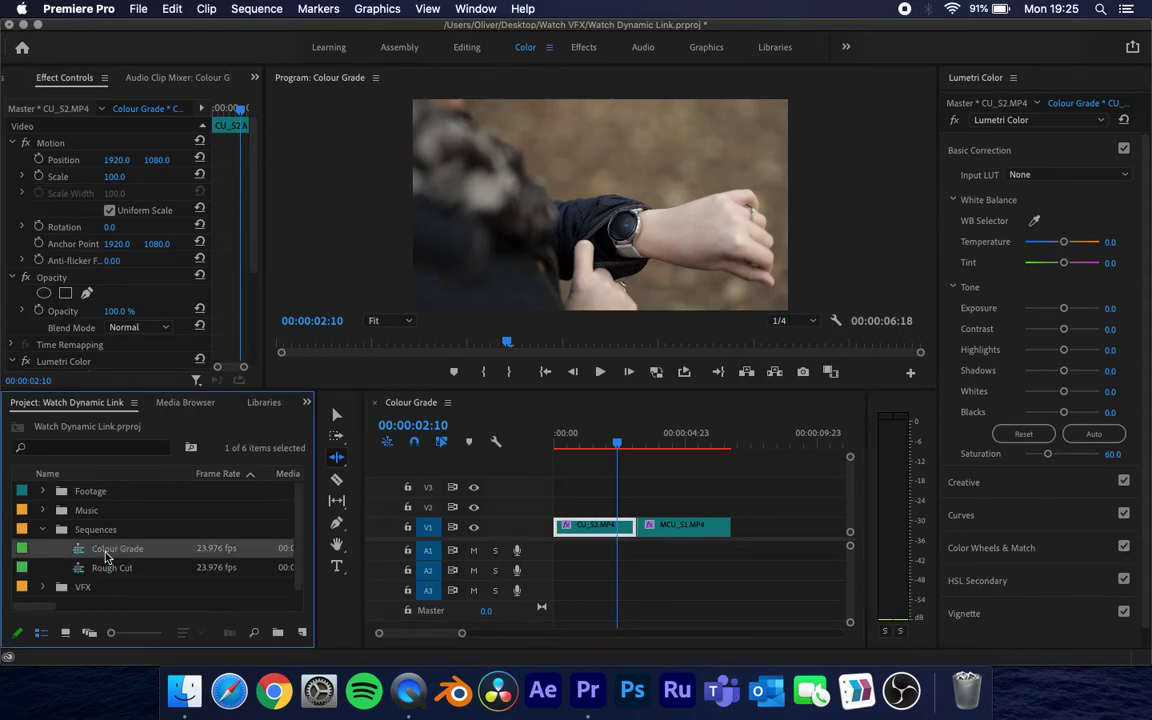
right_click(88, 560)
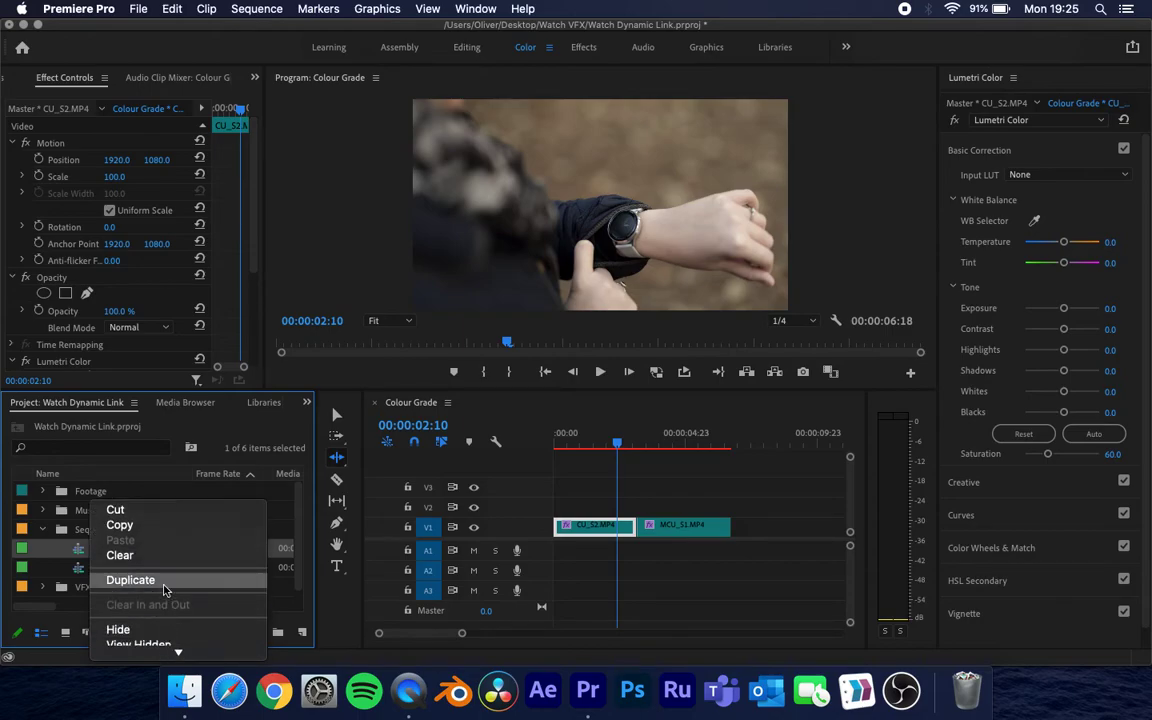
click(163, 590)
click(160, 566)
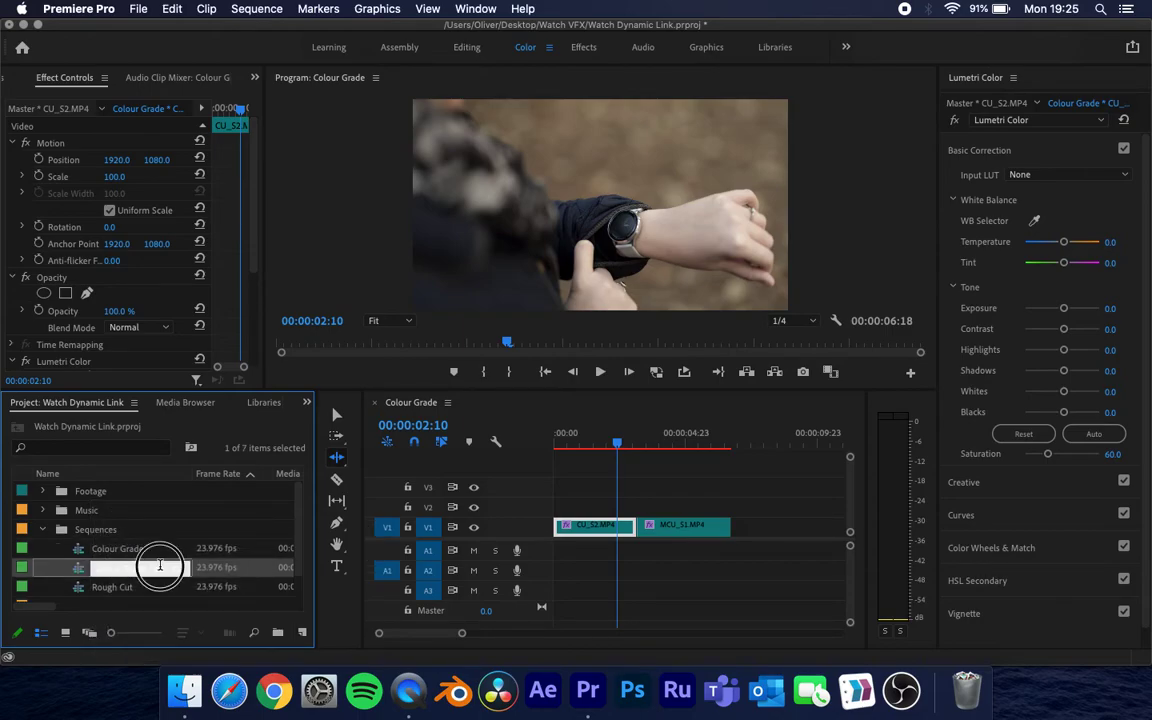
text(VF)
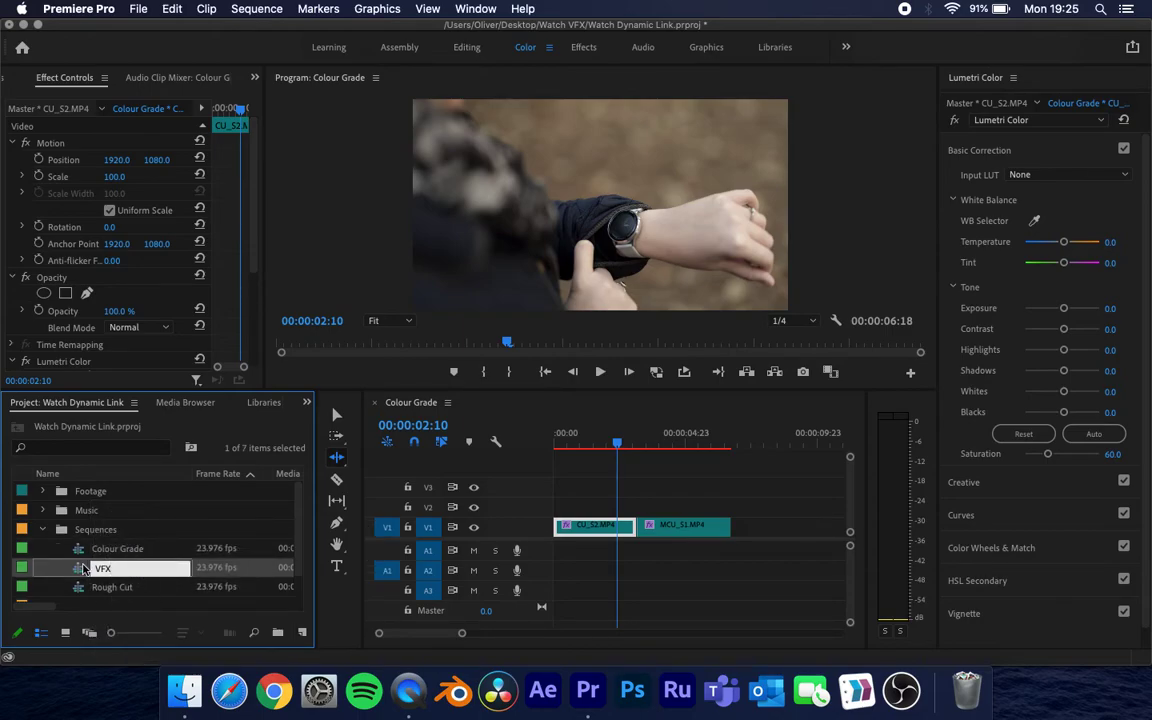
text(X)
click(115, 594)
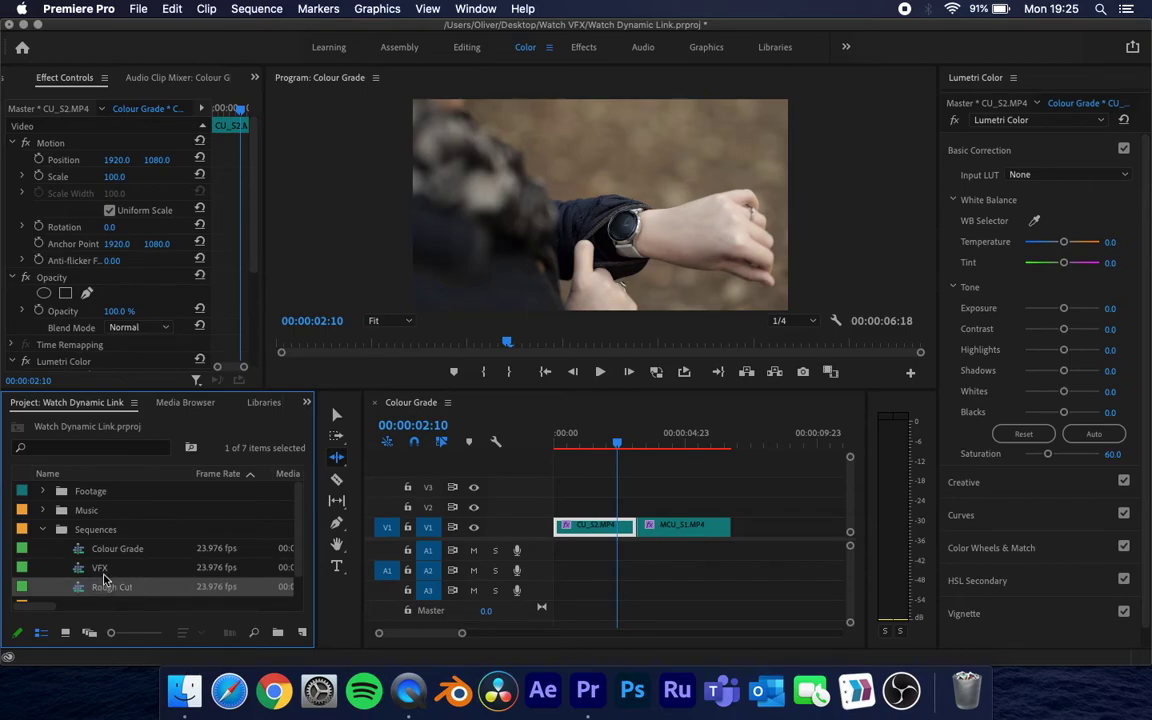
- Open the VFX sequence, close the Colour Grade sequence in the timeline, and activate the Selection tool
double_click(82, 570)
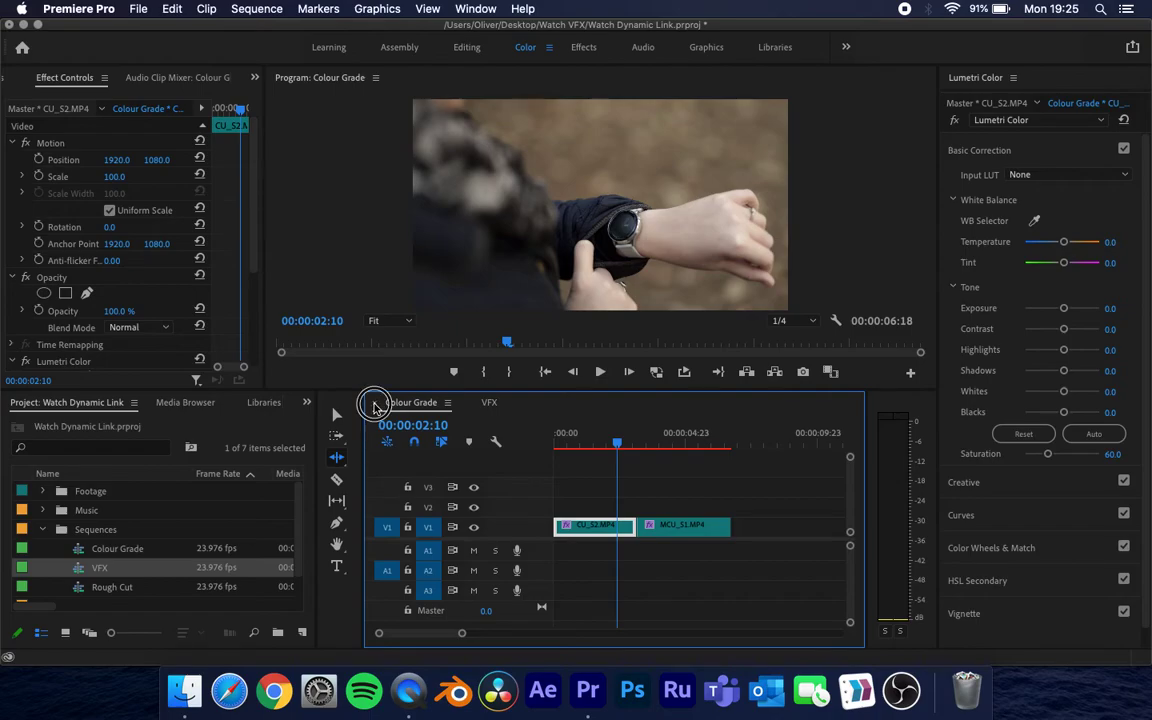
click(374, 403)
key(v)
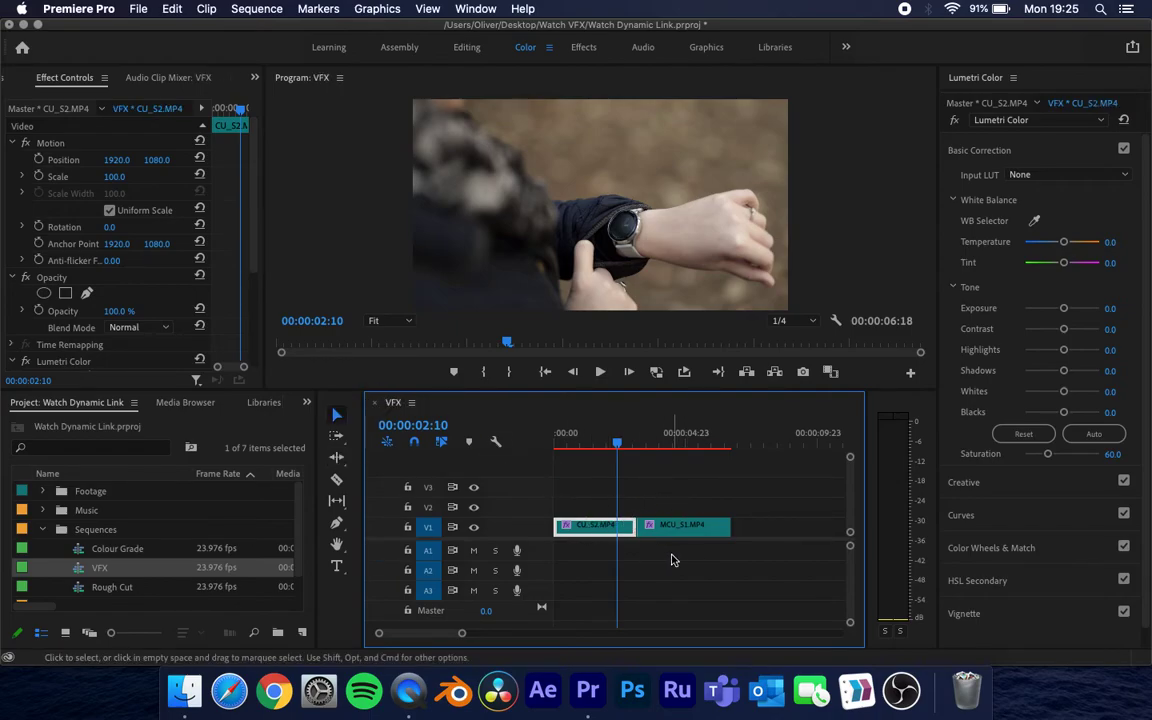
- Replace the CU_S2.MP4 clip in the VFX sequence with an After Effects composition
click(628, 524)
click(676, 526)
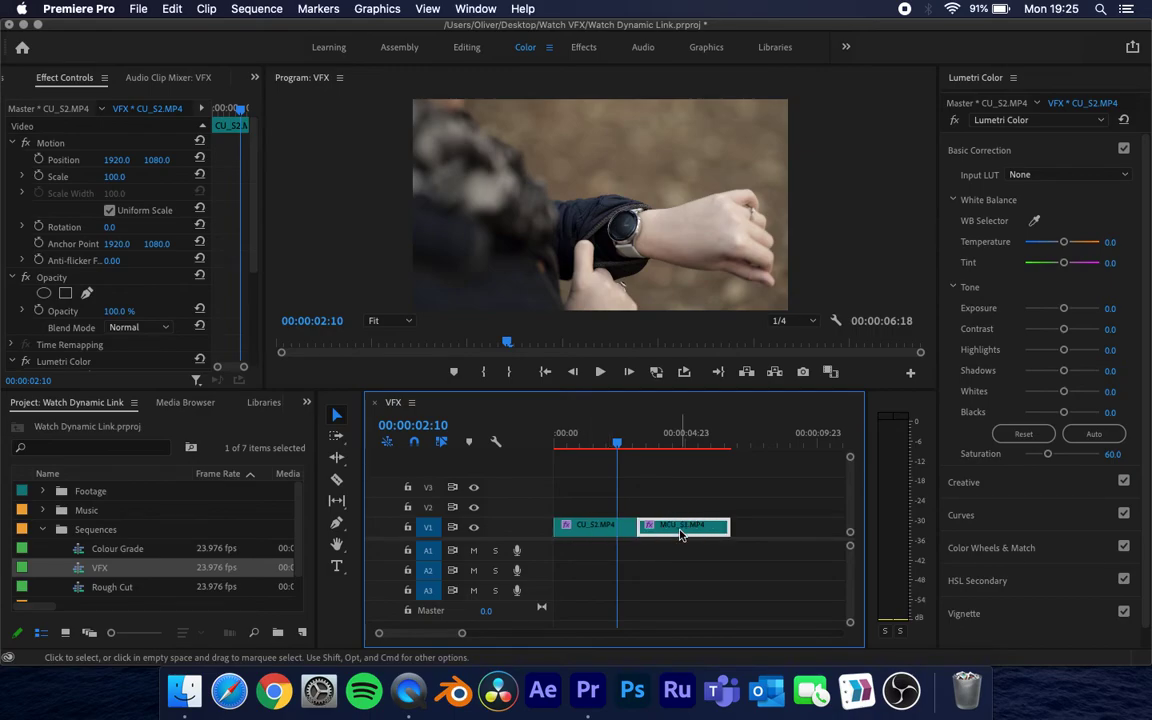
click(616, 443)
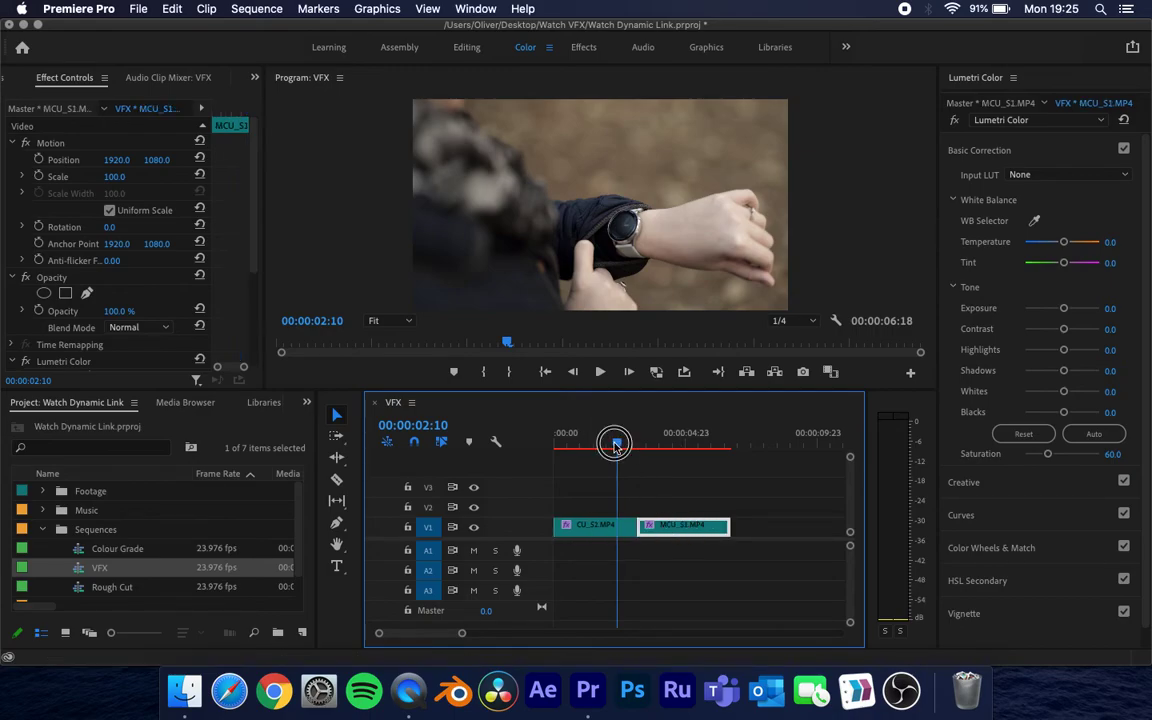
right_click(596, 536)
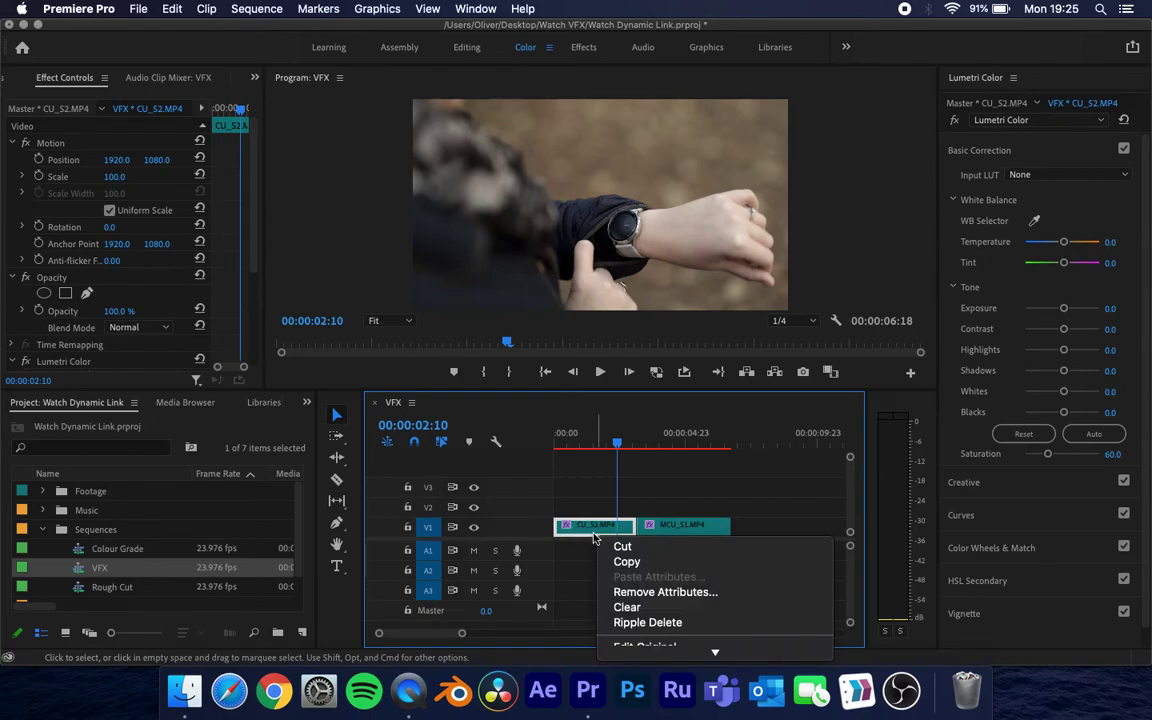
mouse_move(648, 674)
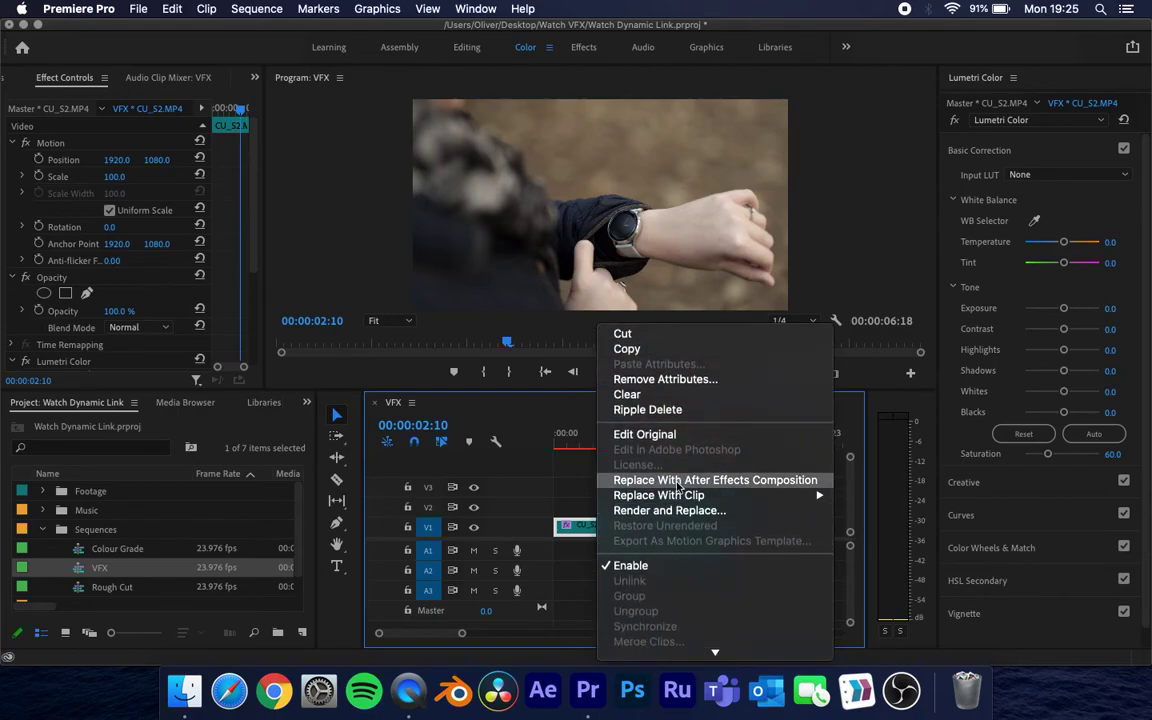
click(678, 482)
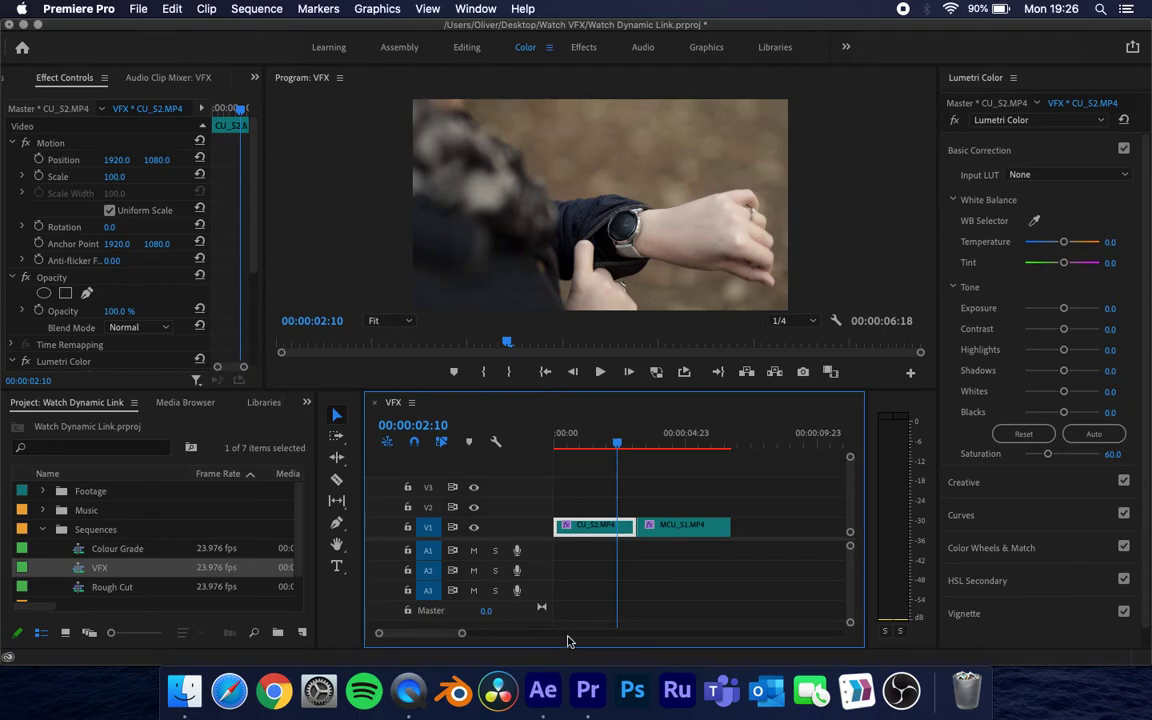
- Switch to After Effects and save the new project as Watch VFX Project in the Watch VFX folder on the Desktop
click(541, 692)
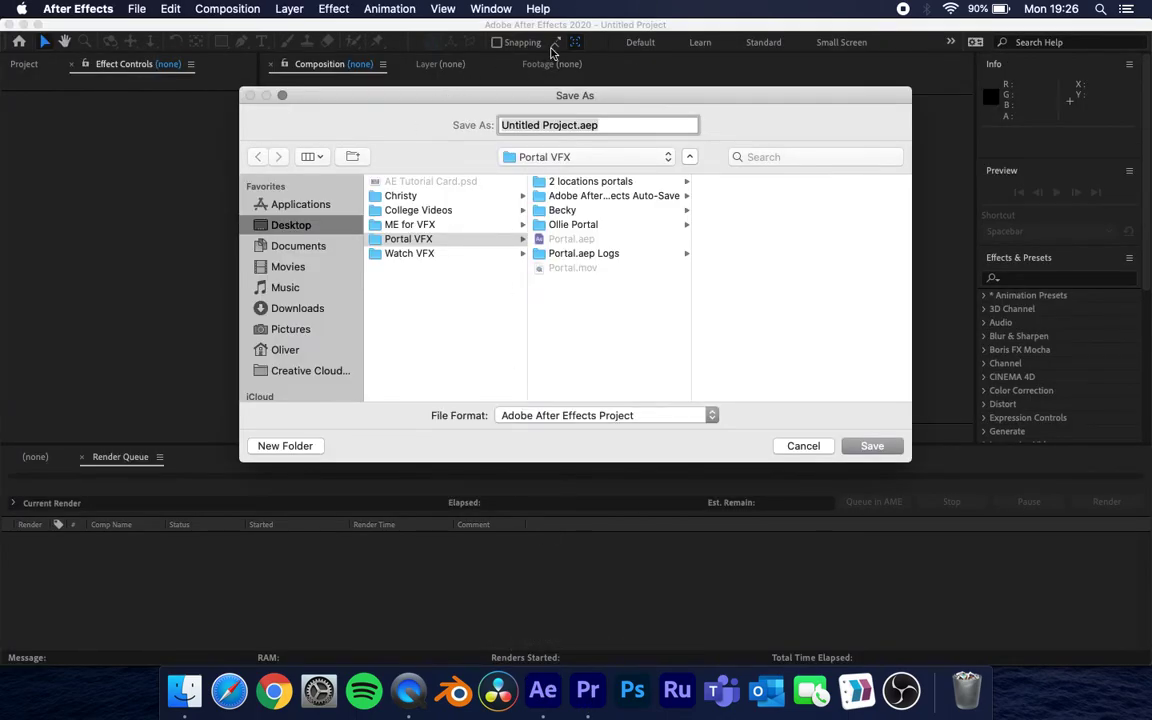
click(407, 254)
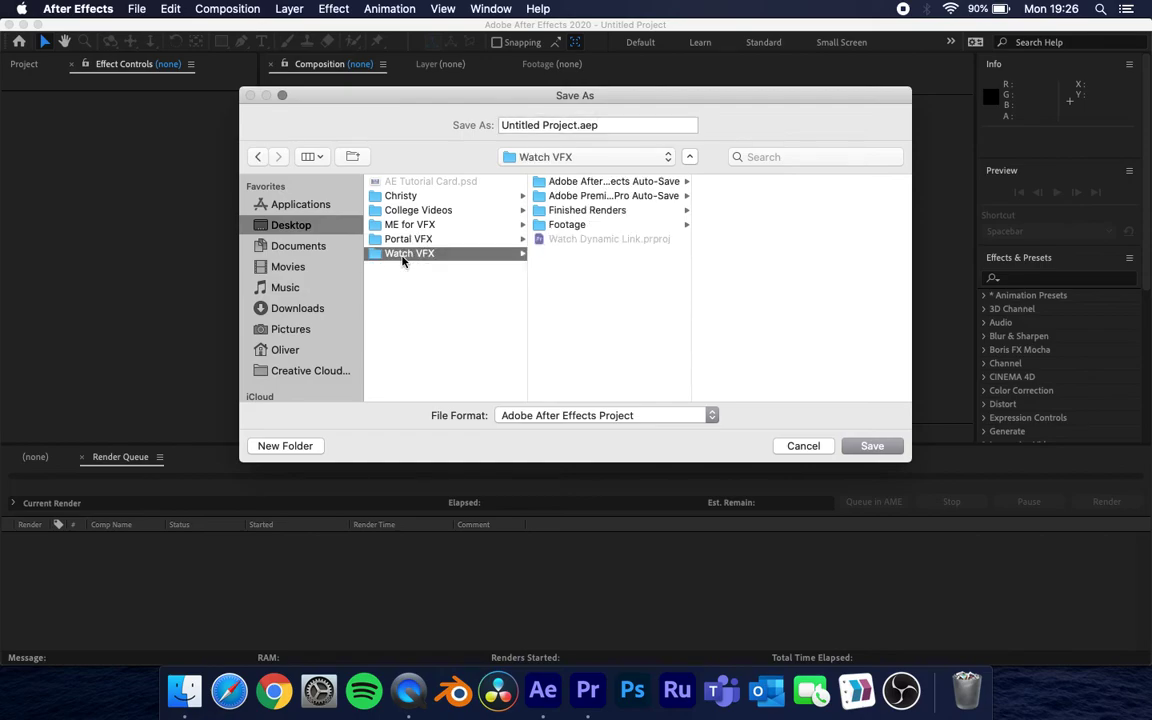
click(548, 125)
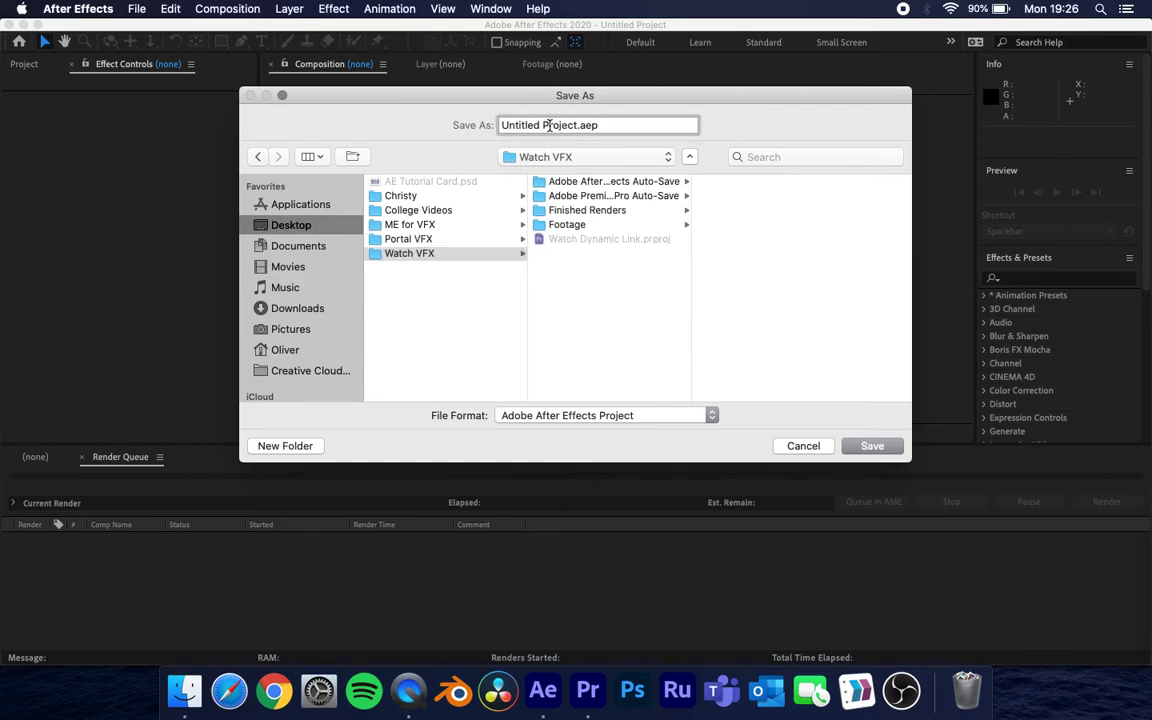
text(A)
key(super+a)
text(W)
click(869, 446)
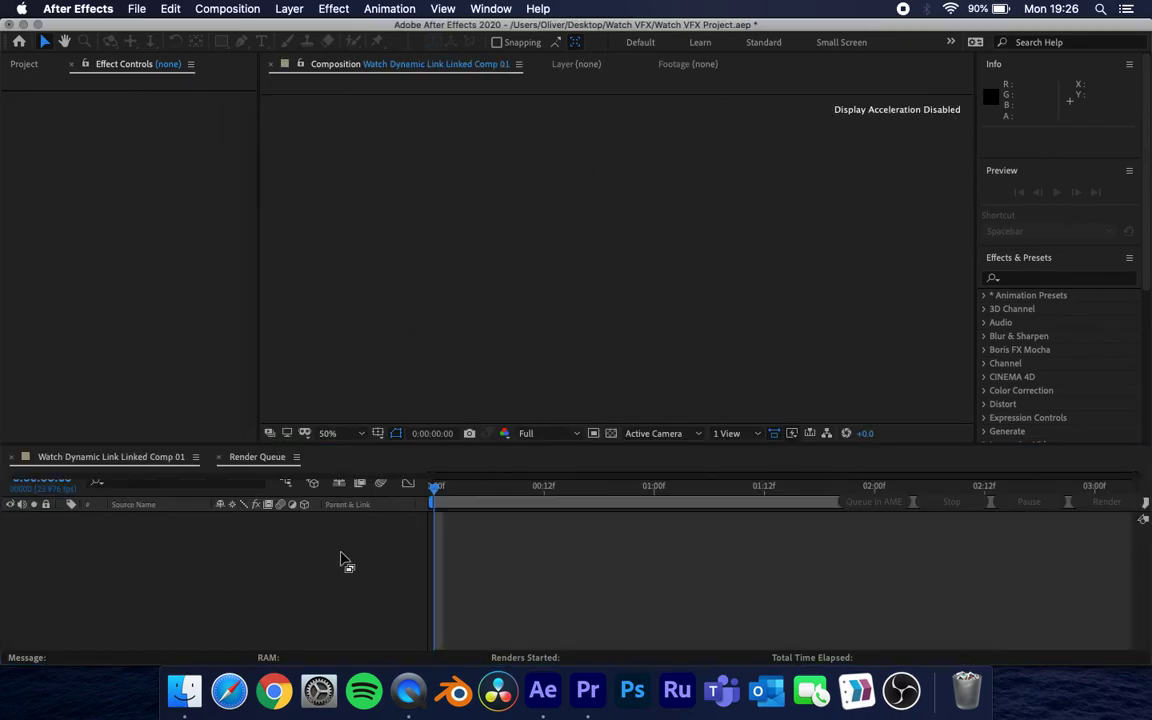
- Return to Premiere Pro, move the linked composition into the VFX bin, and save the project
click(588, 690)
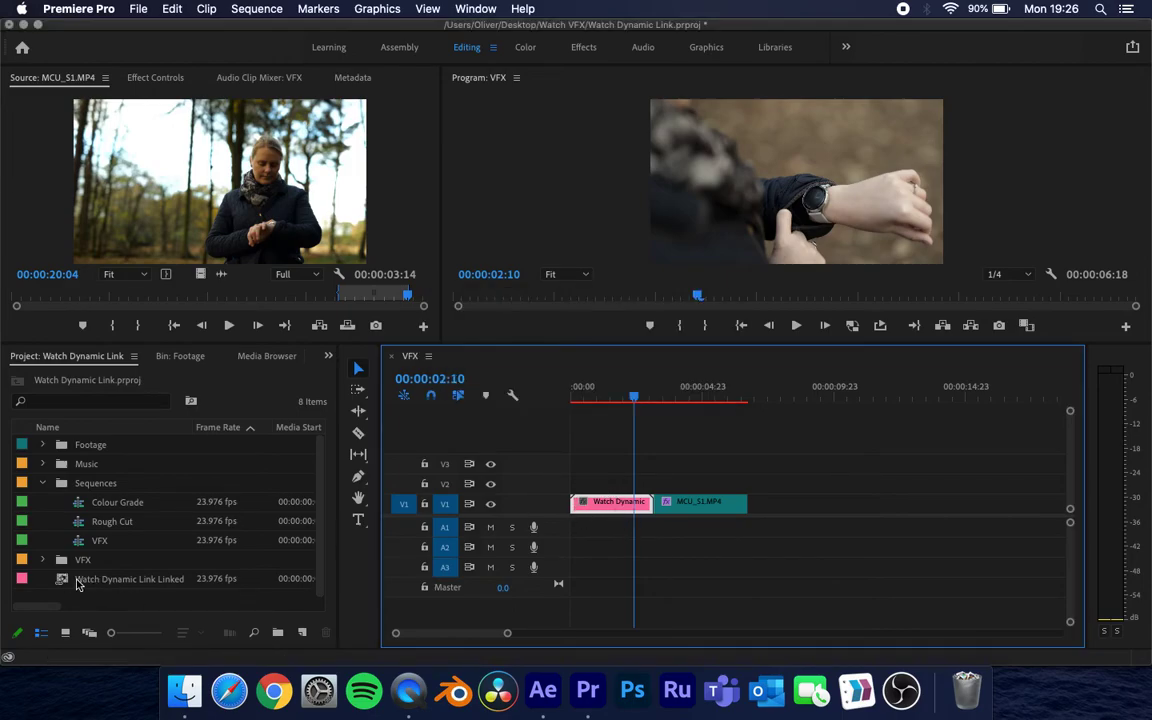
drag(70, 585, 82, 563)
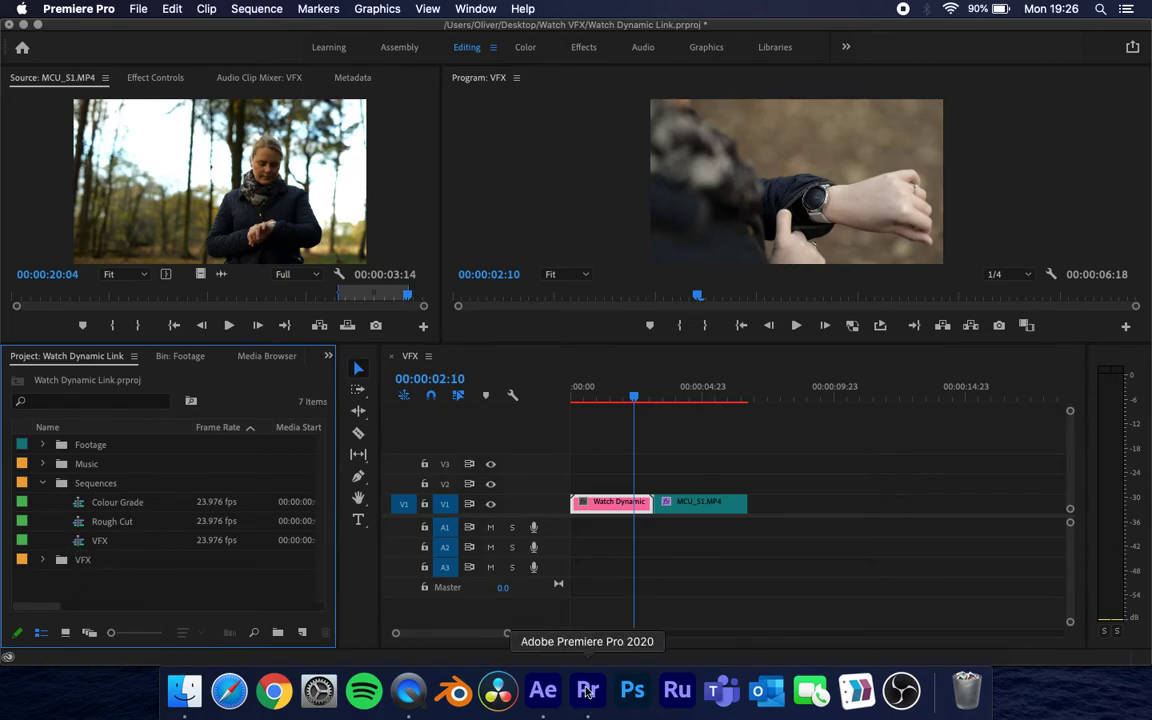
key(super+s)
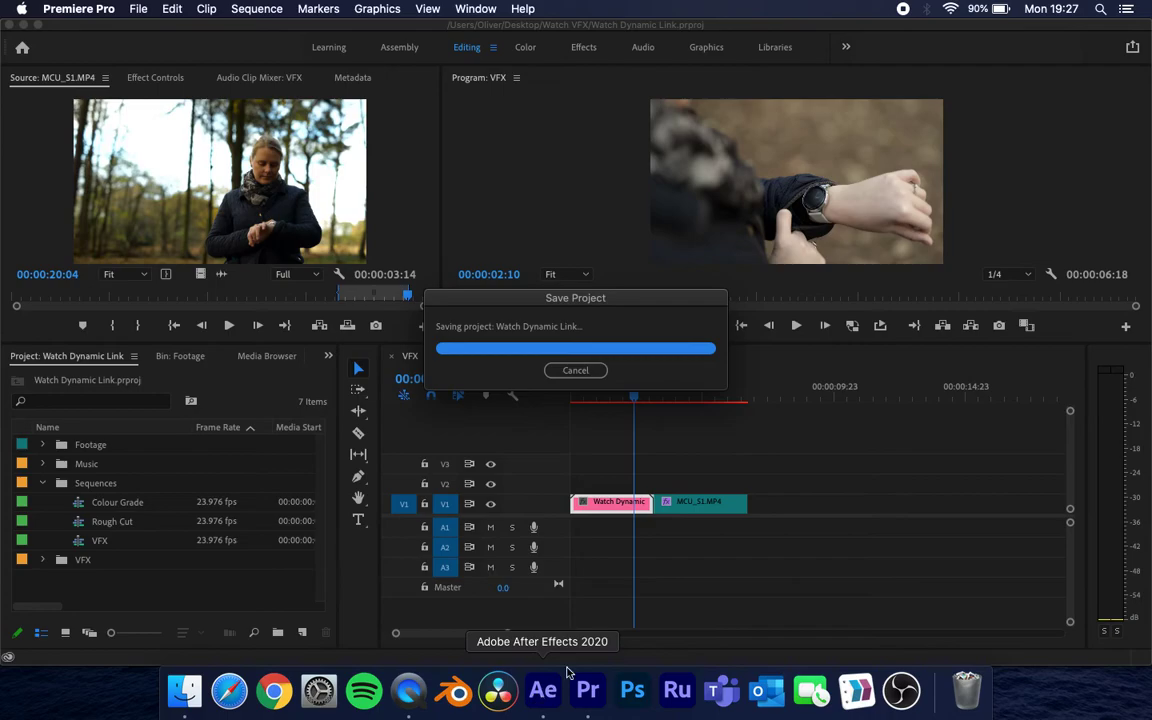
- Switch to After Effects, set the composition's preview resolution to Third at 12.5% magnification, and play the watch shot
click(543, 692)
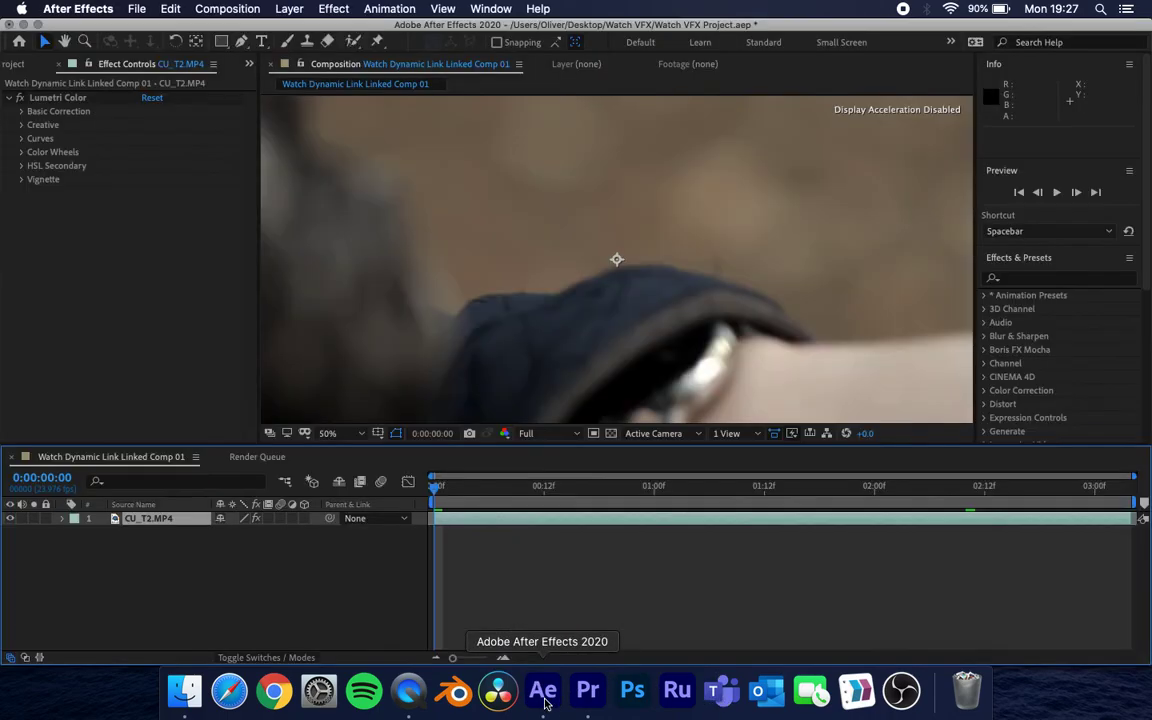
key(comma)
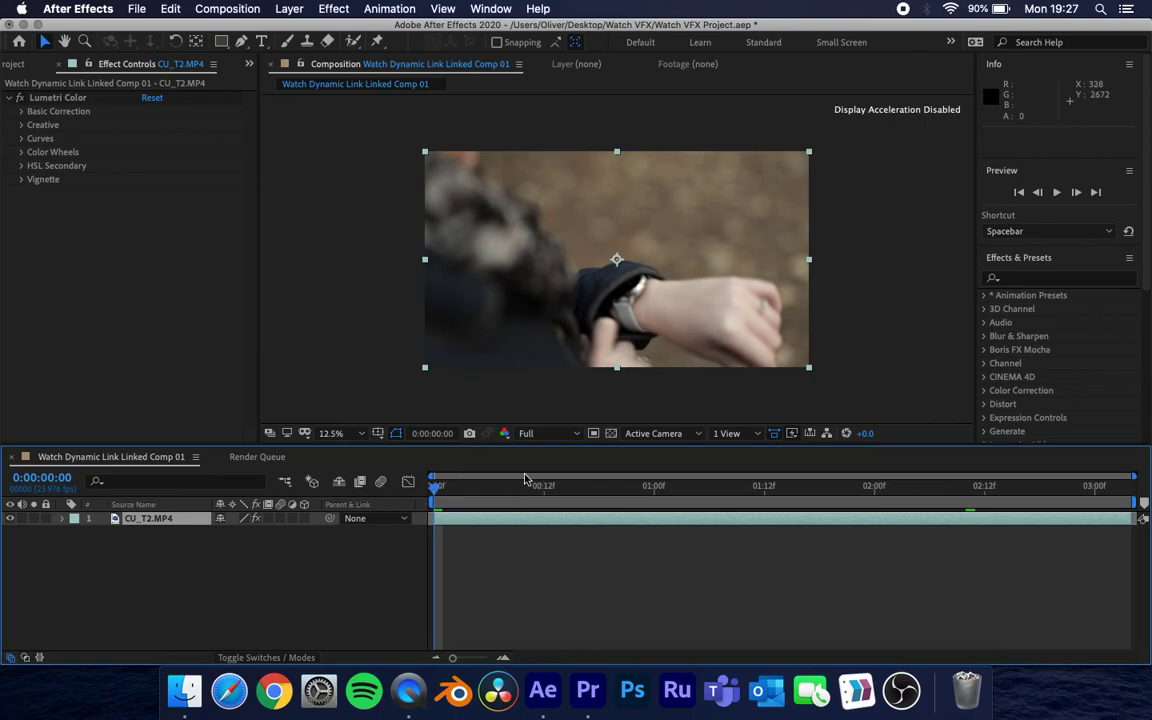
click(550, 433)
click(551, 510)
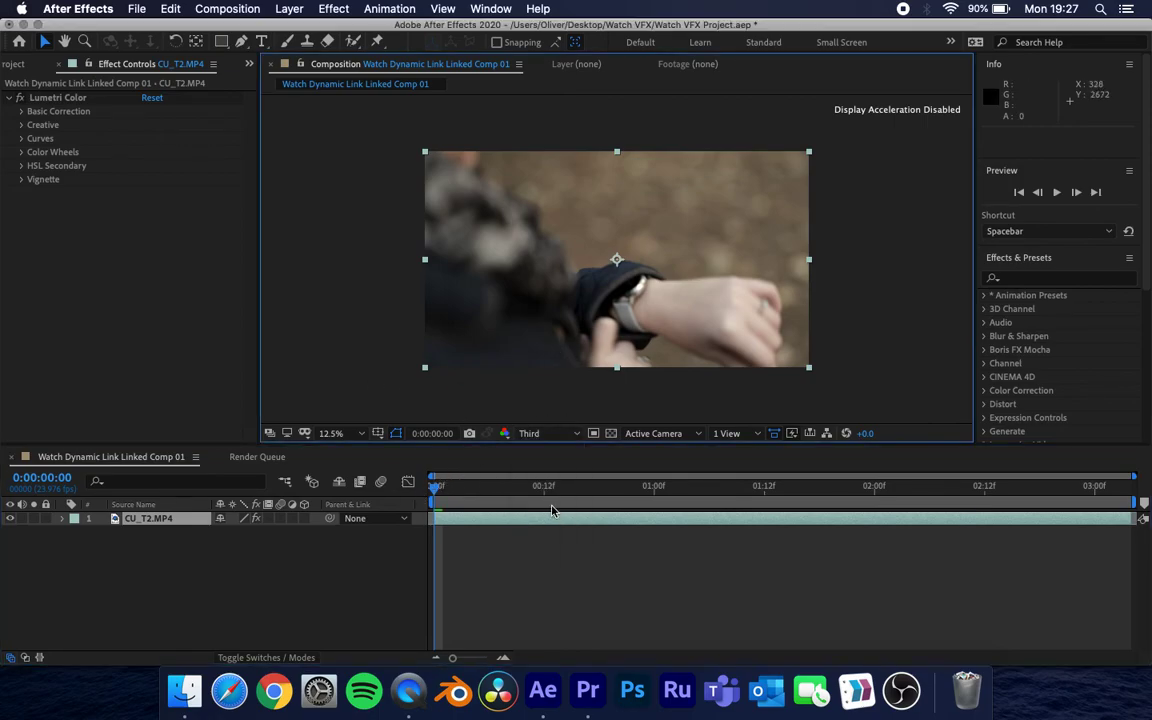
key(space)
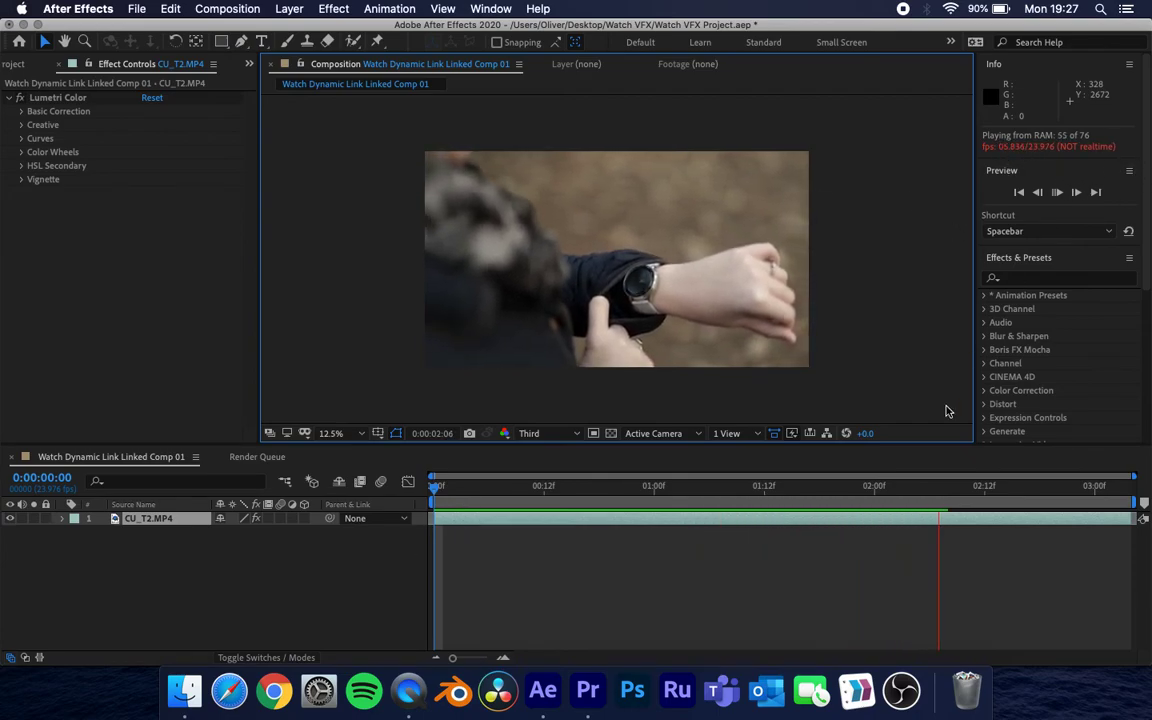
key(space)
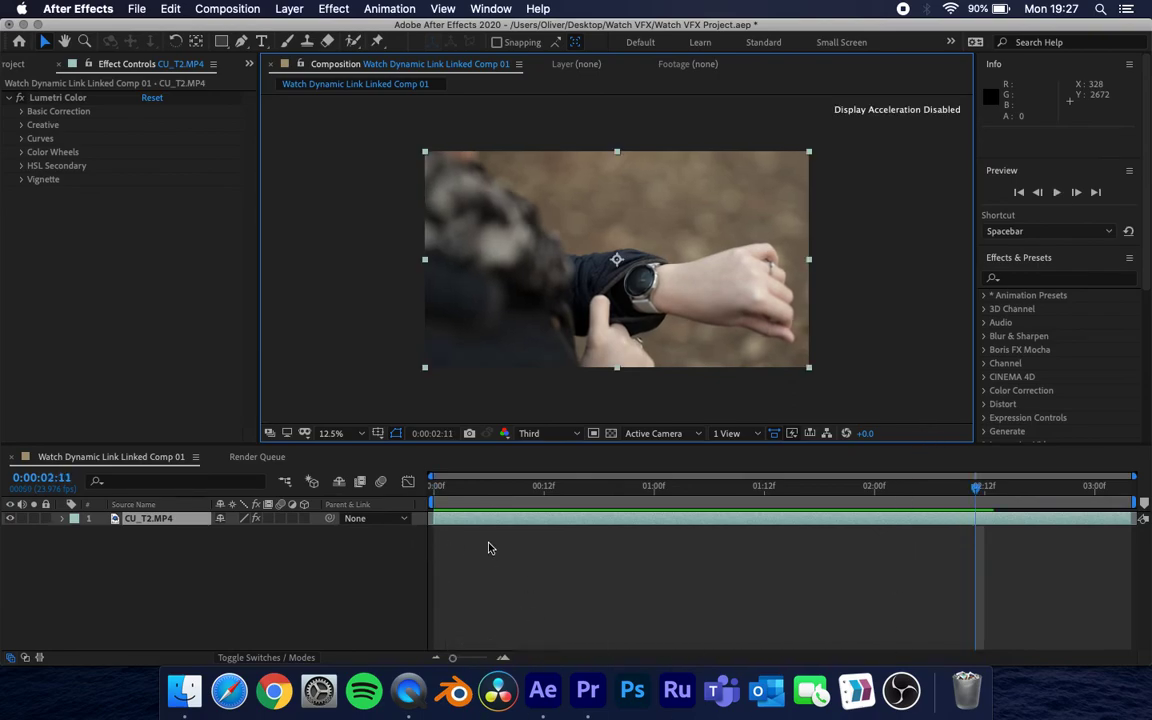
- Collapse CU_T2.MP4's Lumetri Color effect and examine the graded clip at 0:00:00:04 and 0:00:00:22
drag(500, 500, 470, 496)
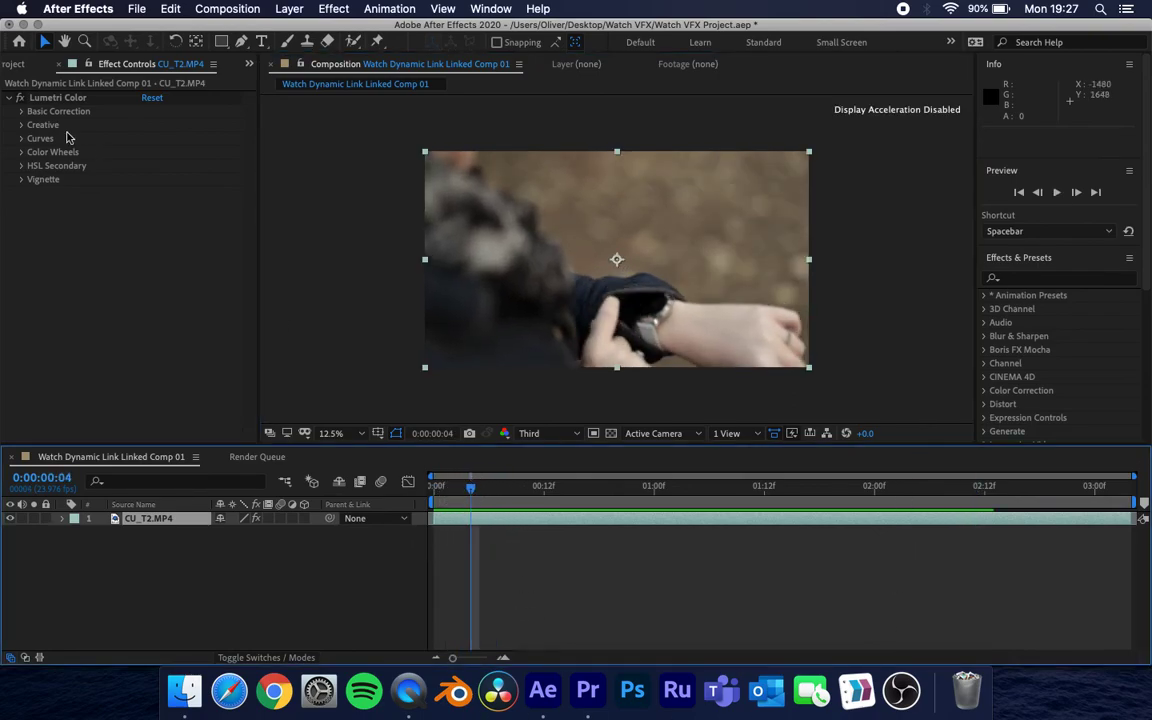
click(19, 98)
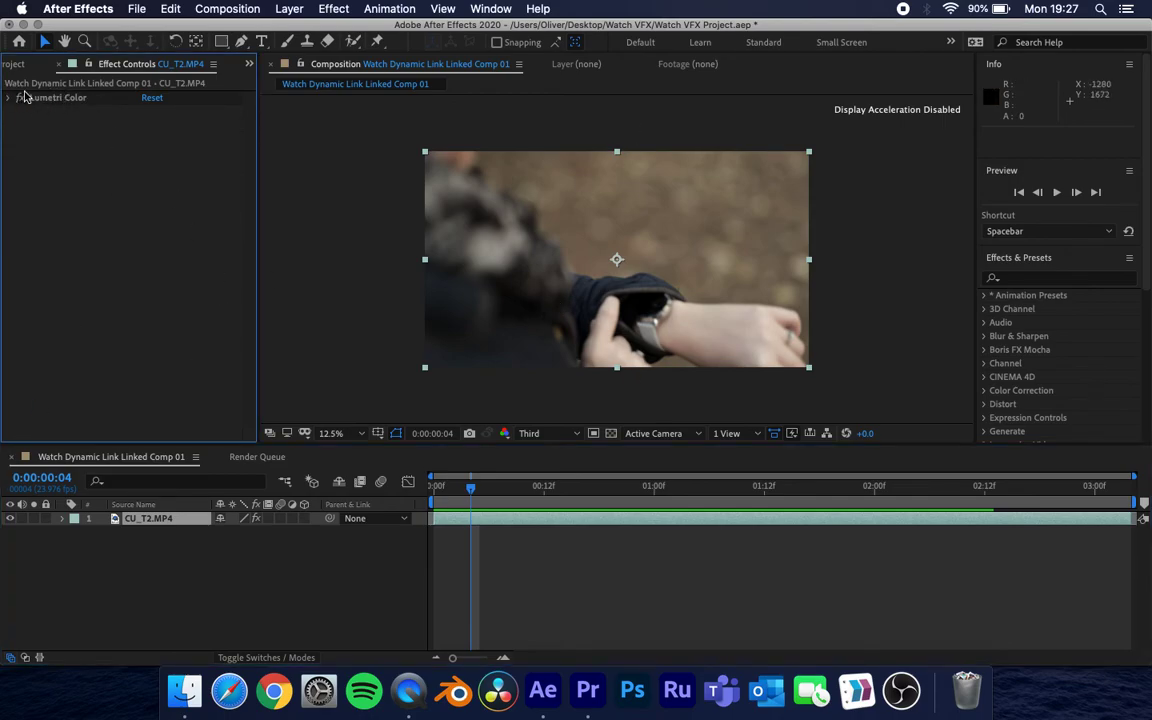
click(154, 597)
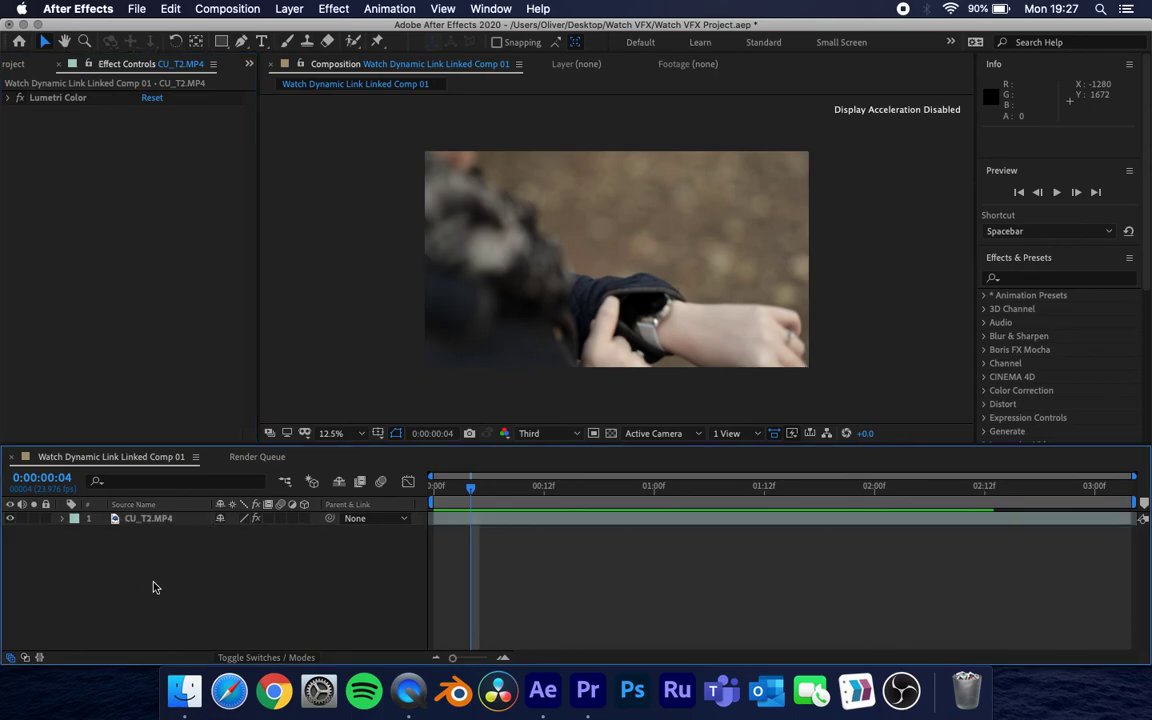
click(158, 523)
drag(474, 485, 636, 484)
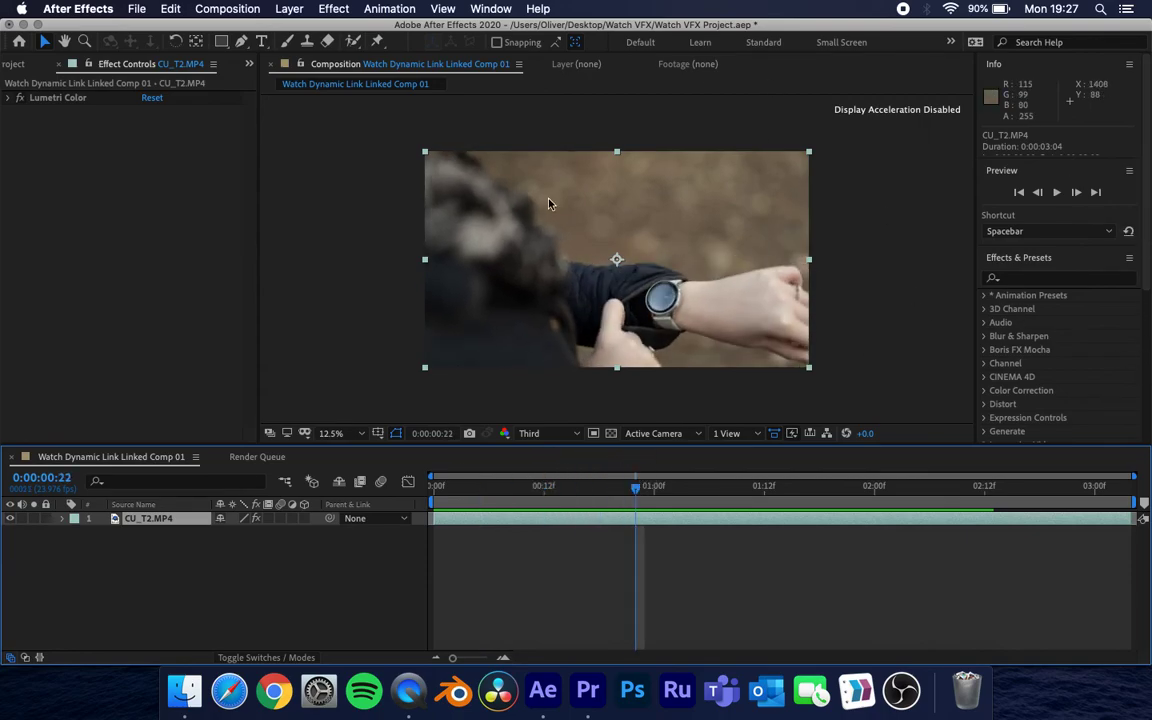
- Add a 3840 x 2160 px solid above CU_T2.MP4 with the dark green-cyan colour 0E705B
right_click(204, 483)
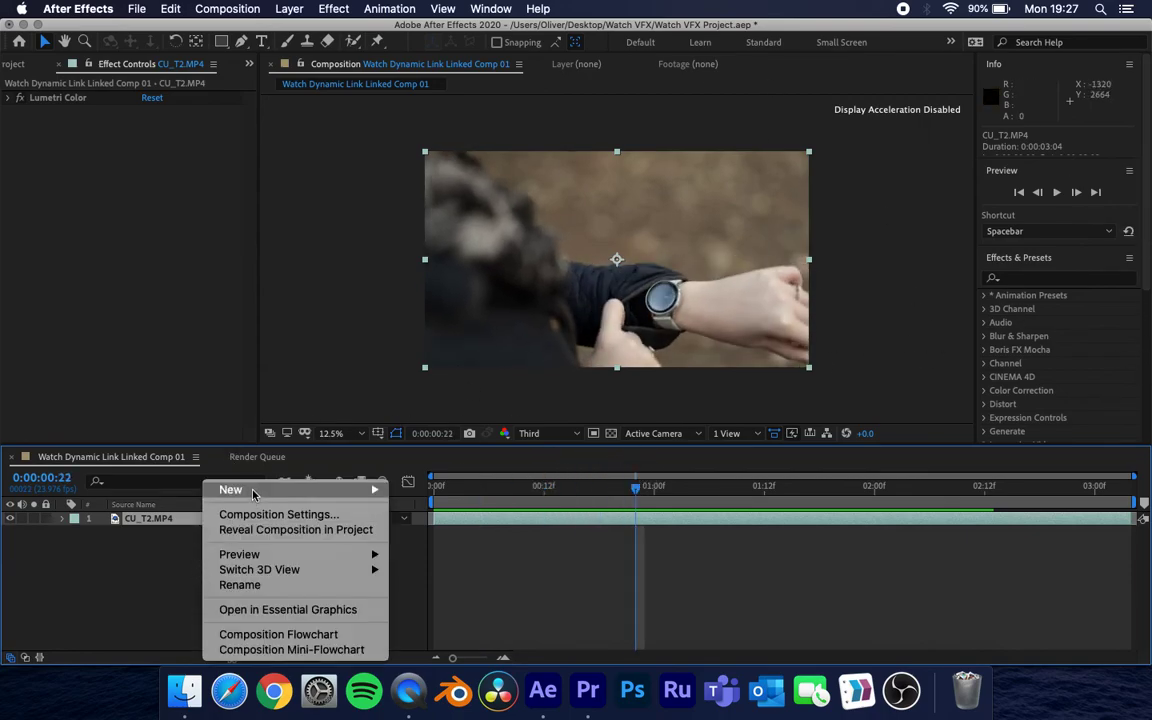
mouse_move(370, 489)
click(450, 529)
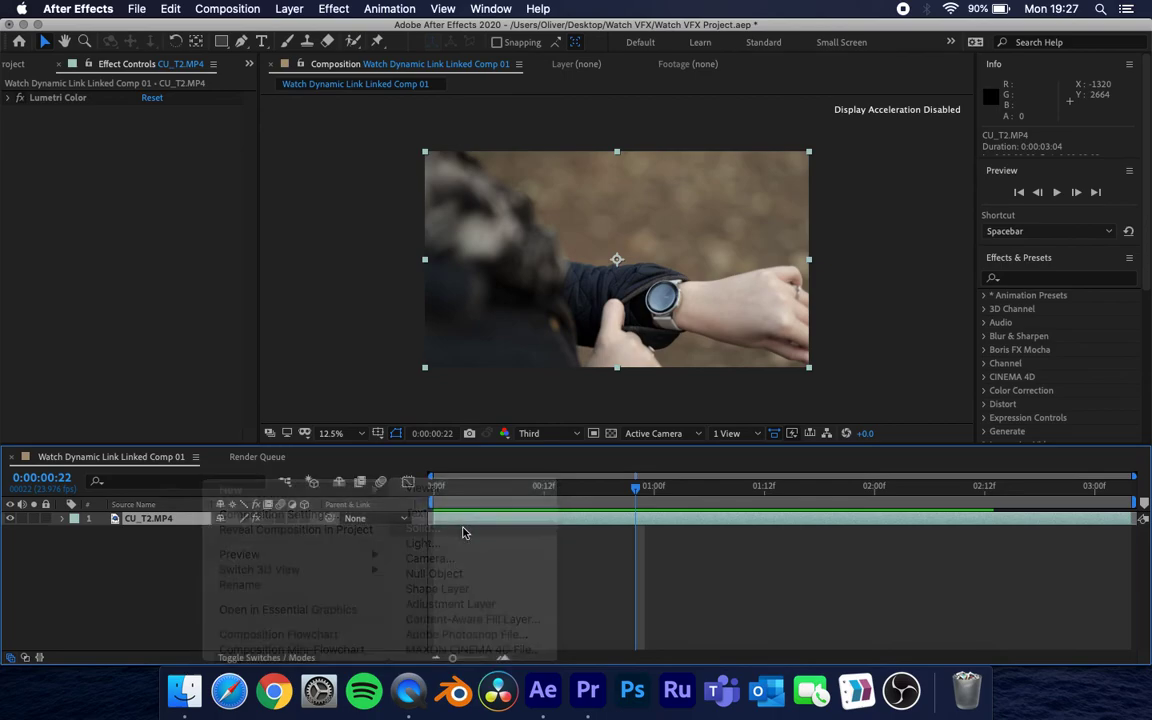
click(632, 386)
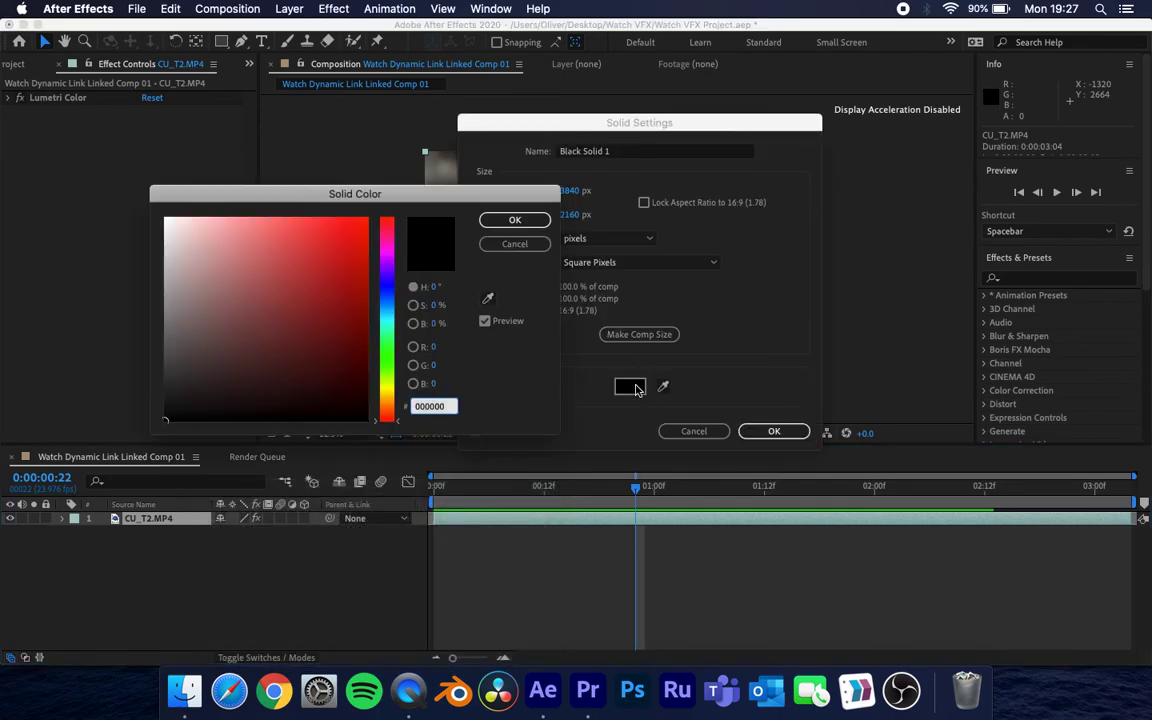
click(514, 220)
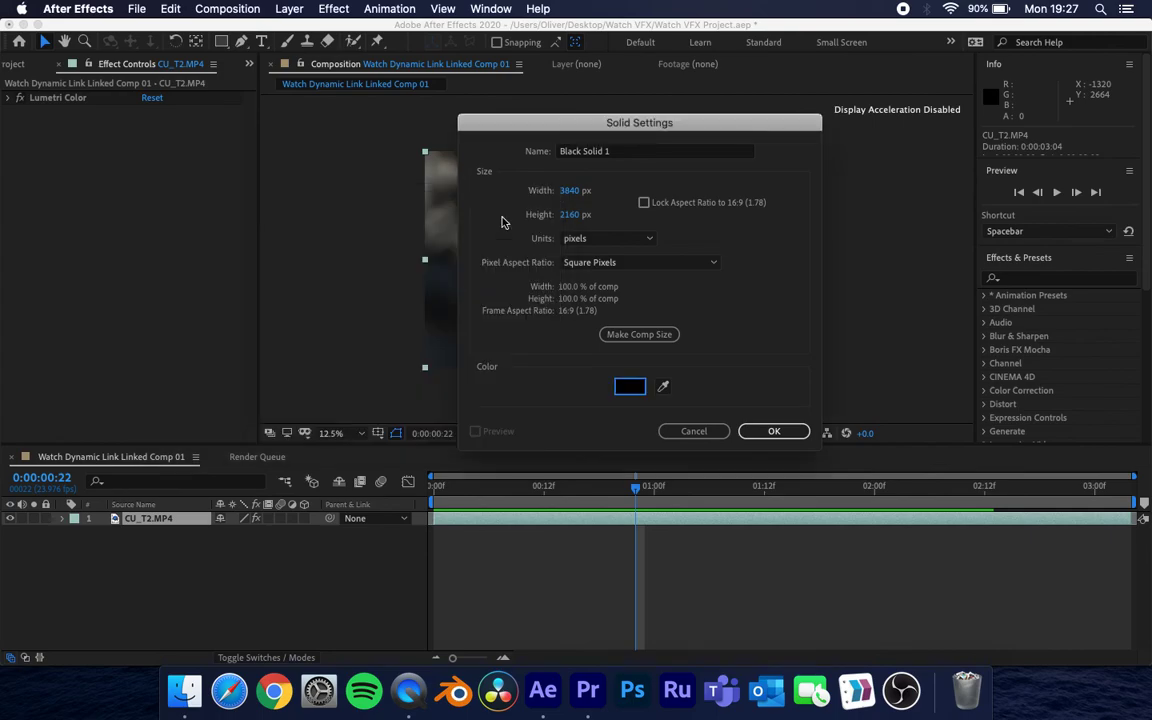
click(630, 386)
click(389, 330)
click(304, 294)
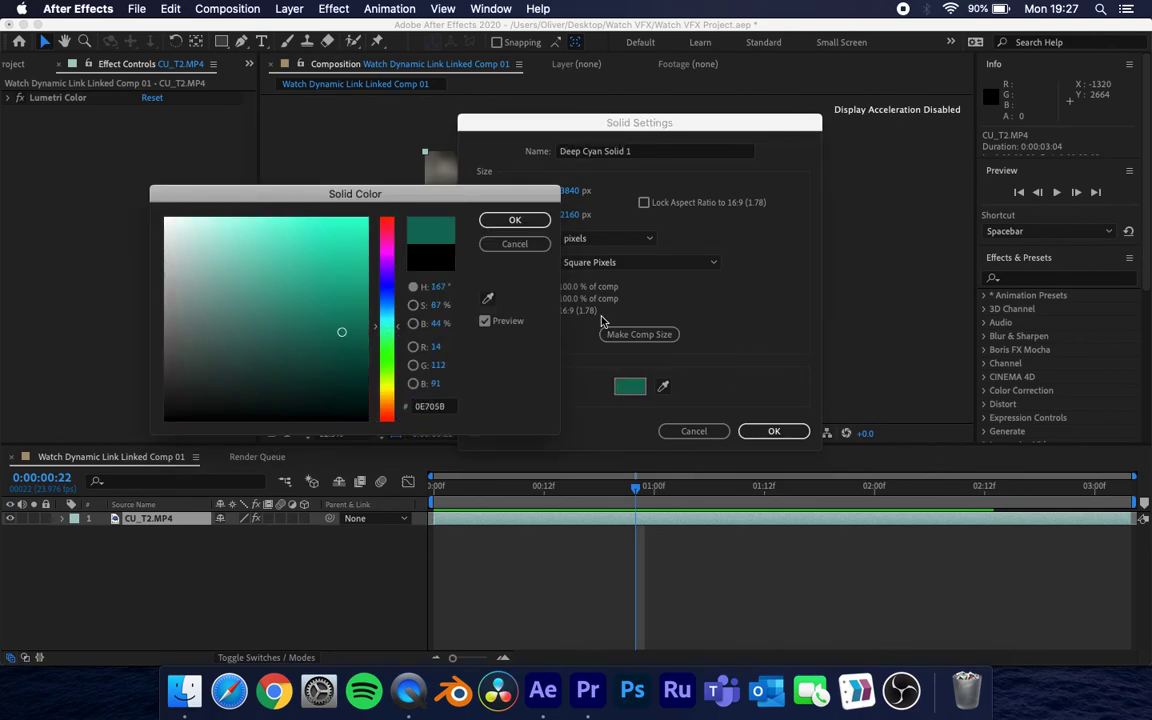
click(512, 222)
click(773, 431)
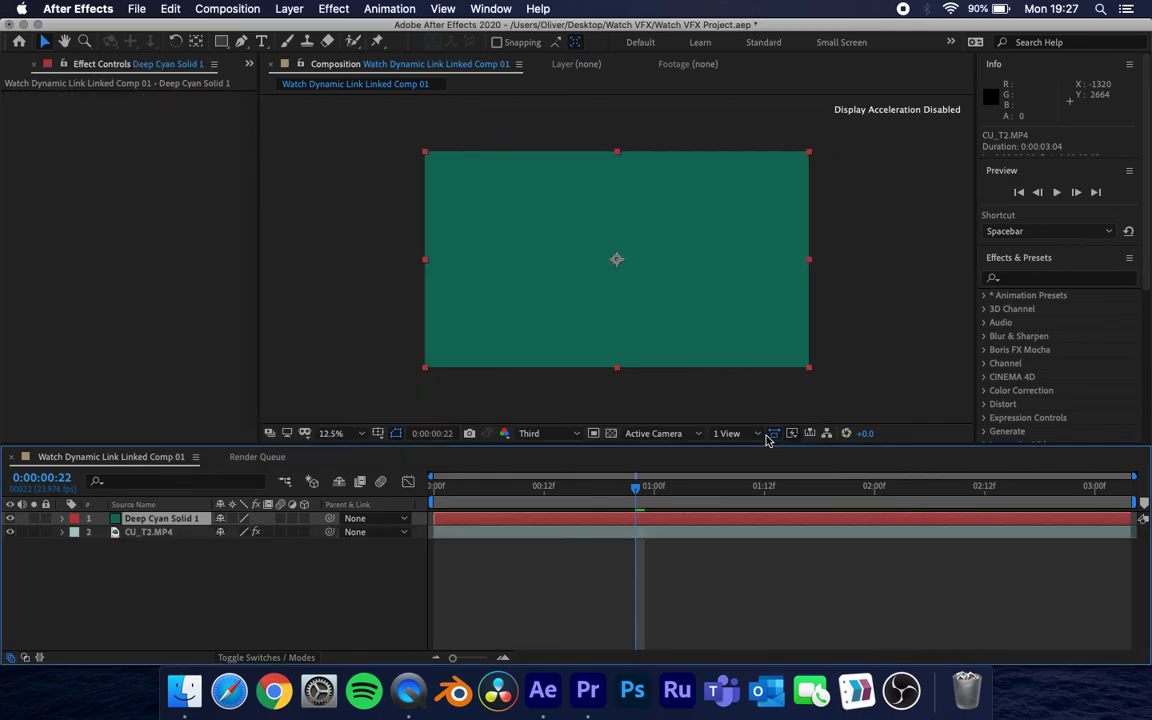
- Scale the green solid to 42% and check the linked clip in Premiere Pro's VFX sequence
key(s)
drag(245, 532, 197, 540)
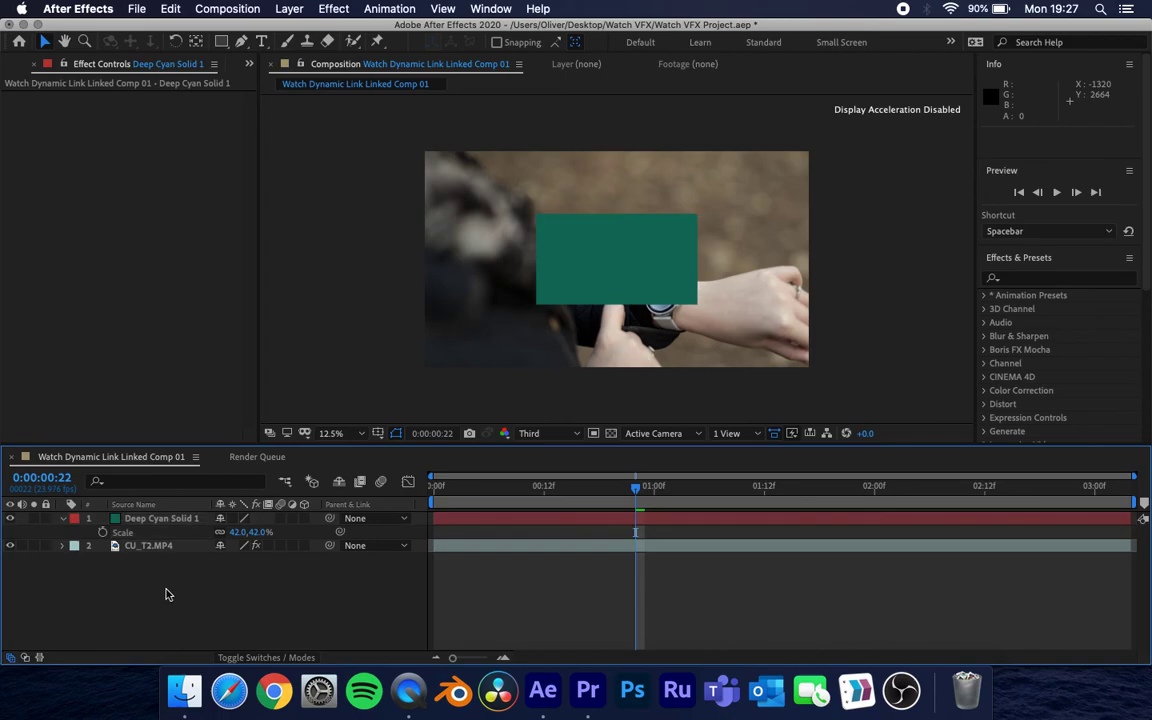
click(588, 692)
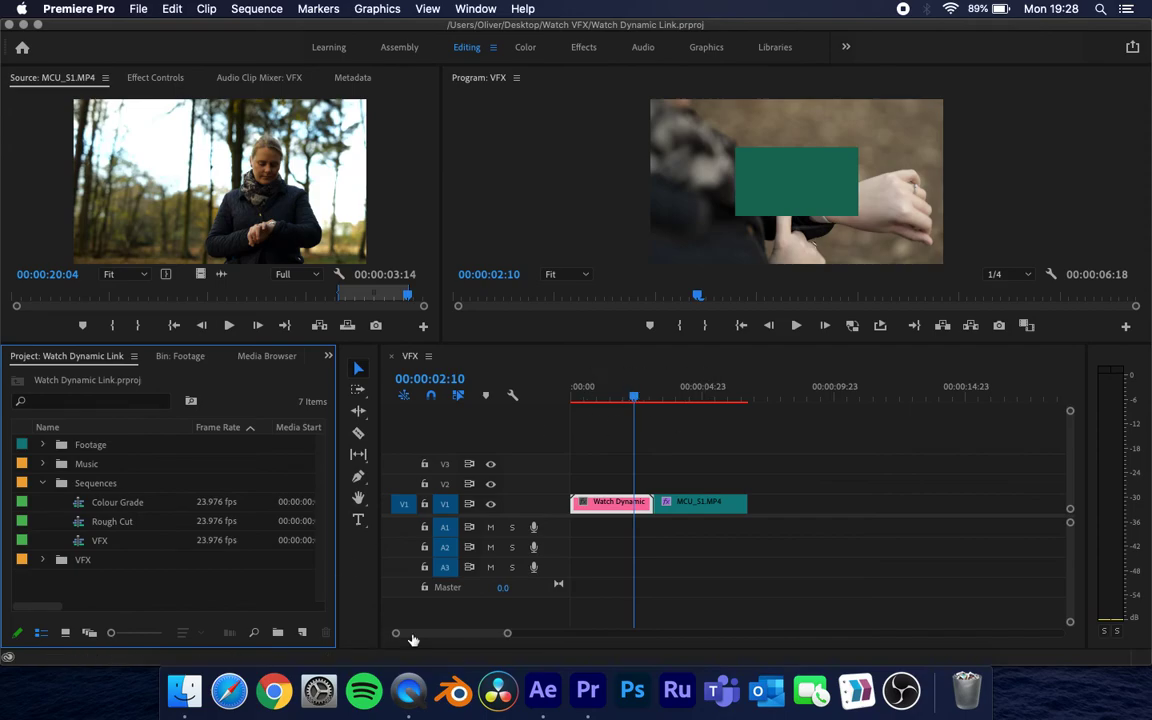
- Return to After Effects and preview the green solid over the watch shot along the timeline
click(543, 692)
drag(635, 489, 627, 492)
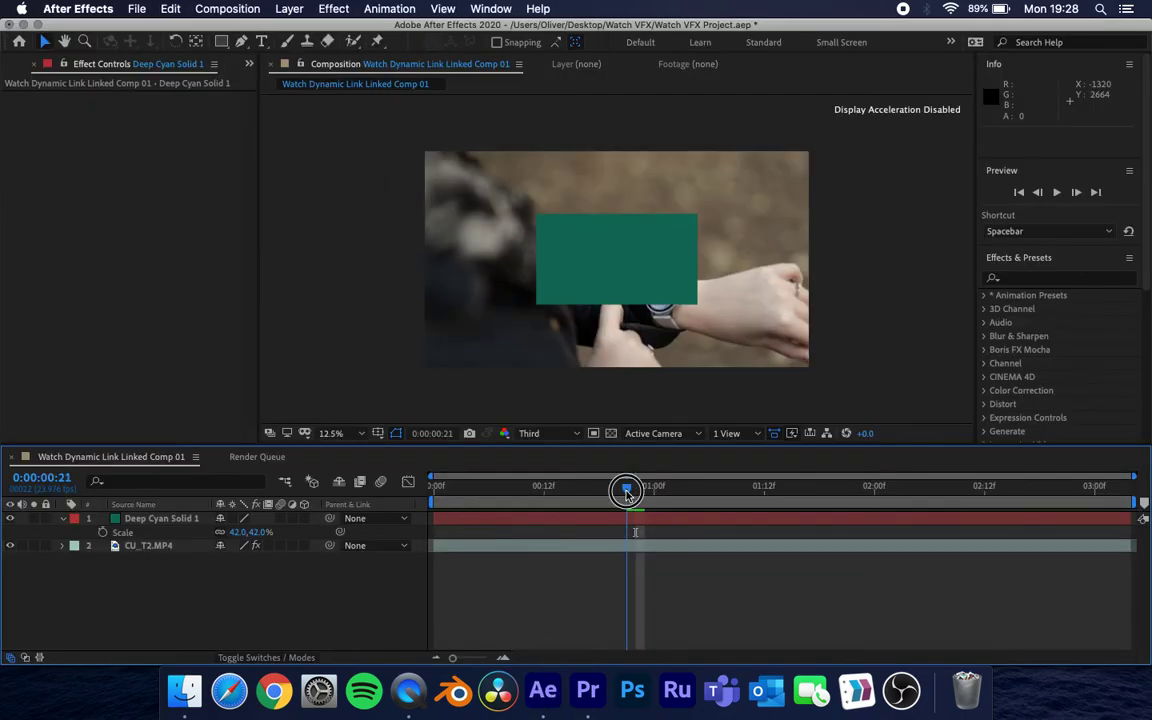
key(space)
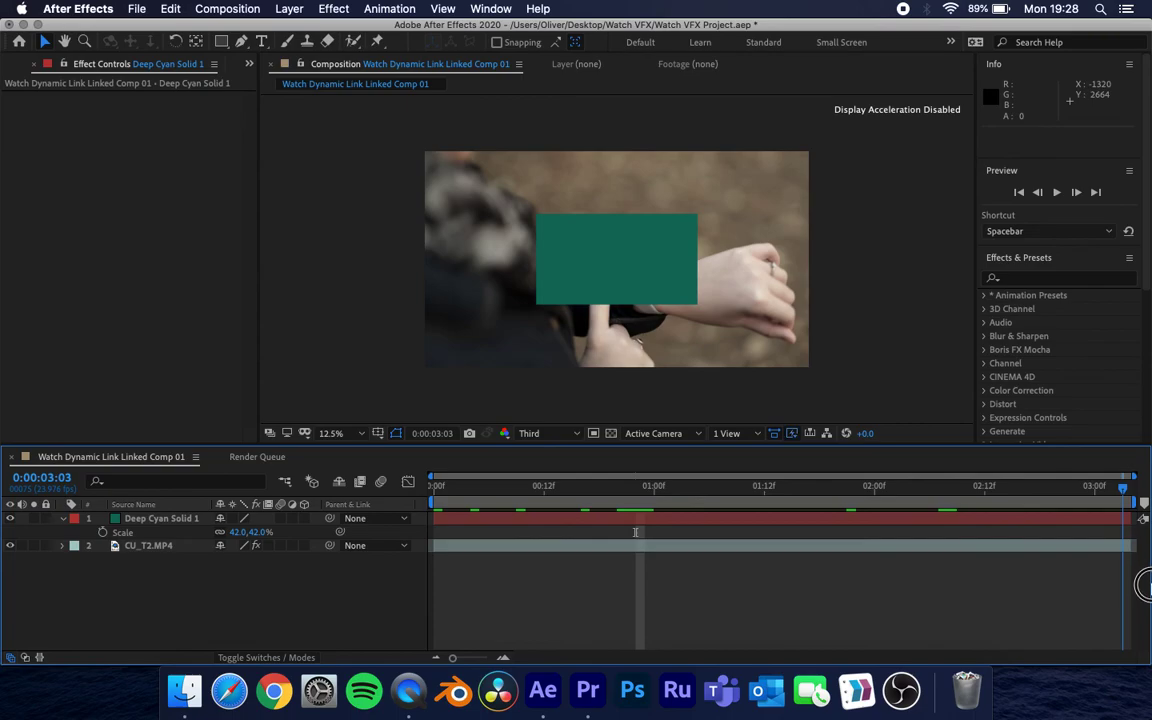
key(space)
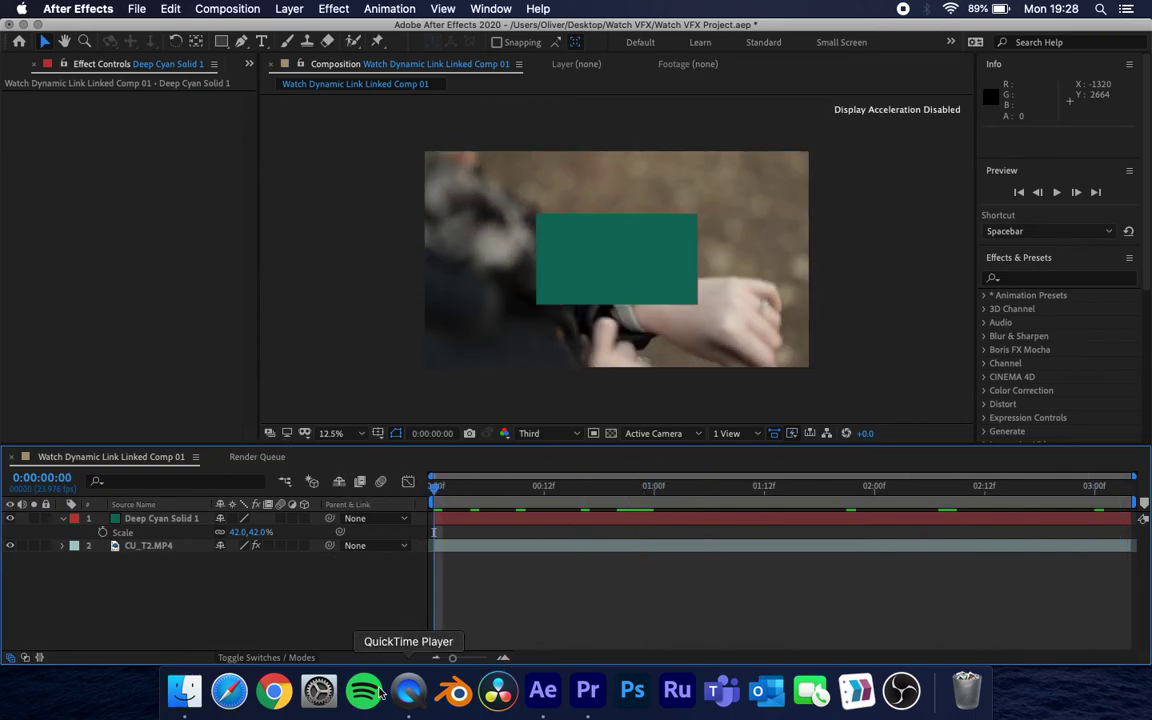
- Switch to Premiere Pro and replace the MCU_S1.MP4 clip in the VFX sequence with an After Effects composition
click(587, 691)
click(704, 508)
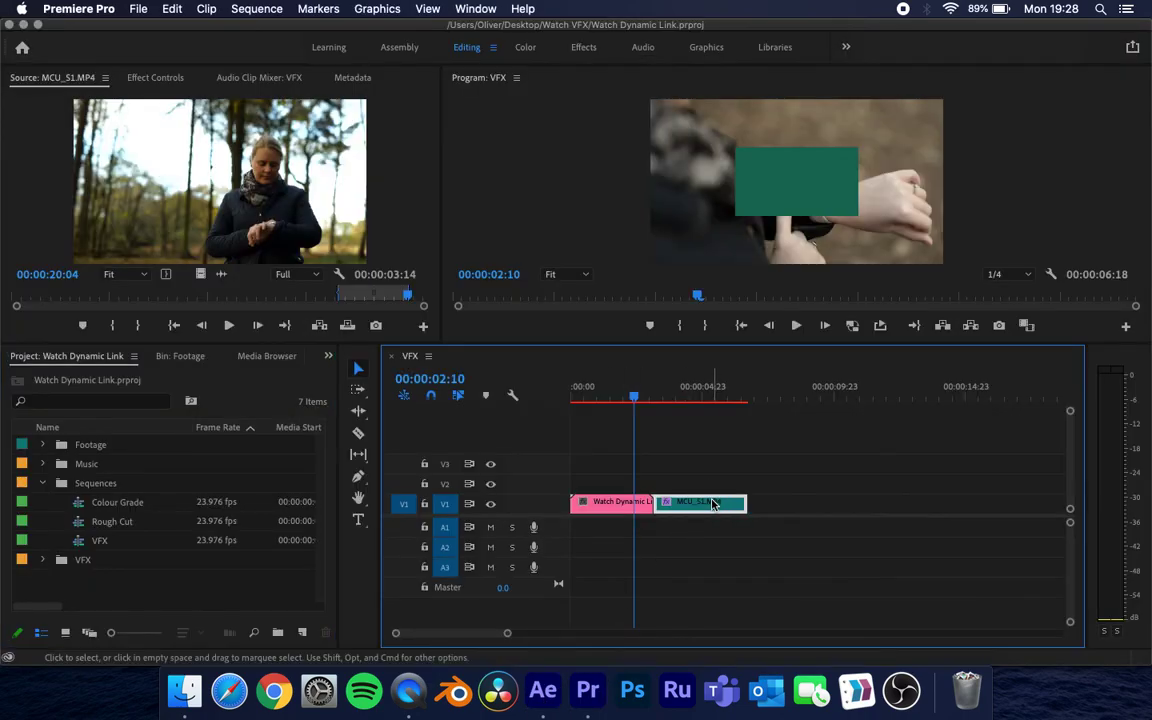
right_click(705, 511)
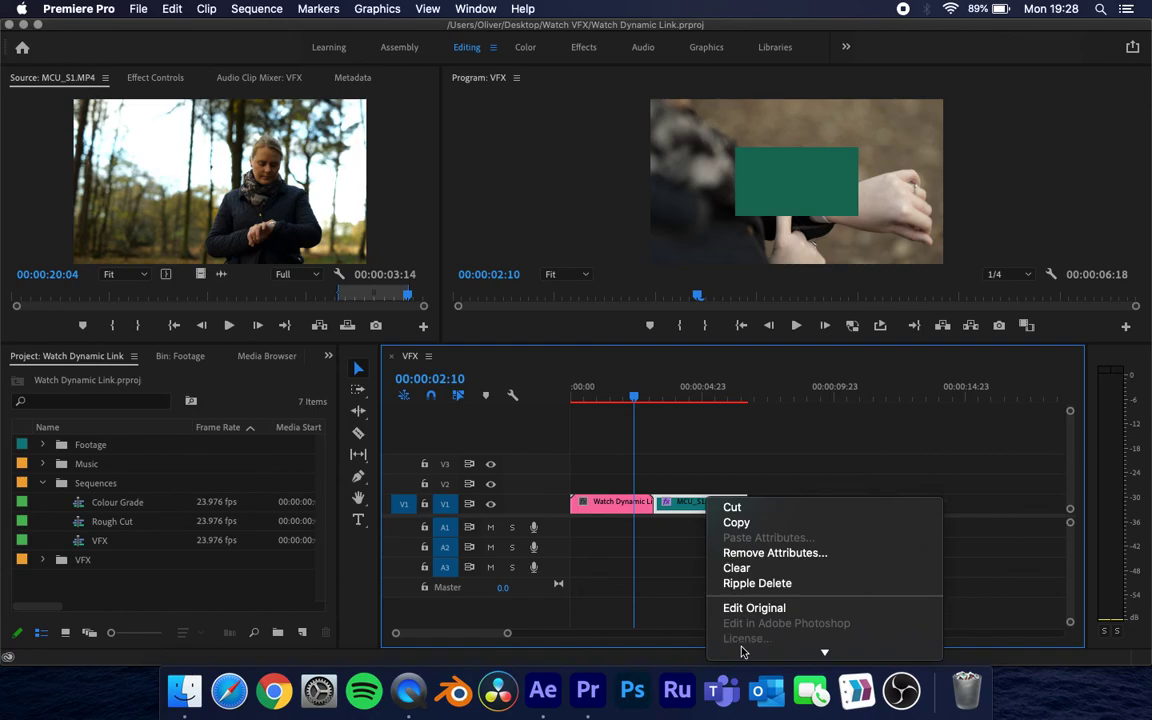
click(812, 578)
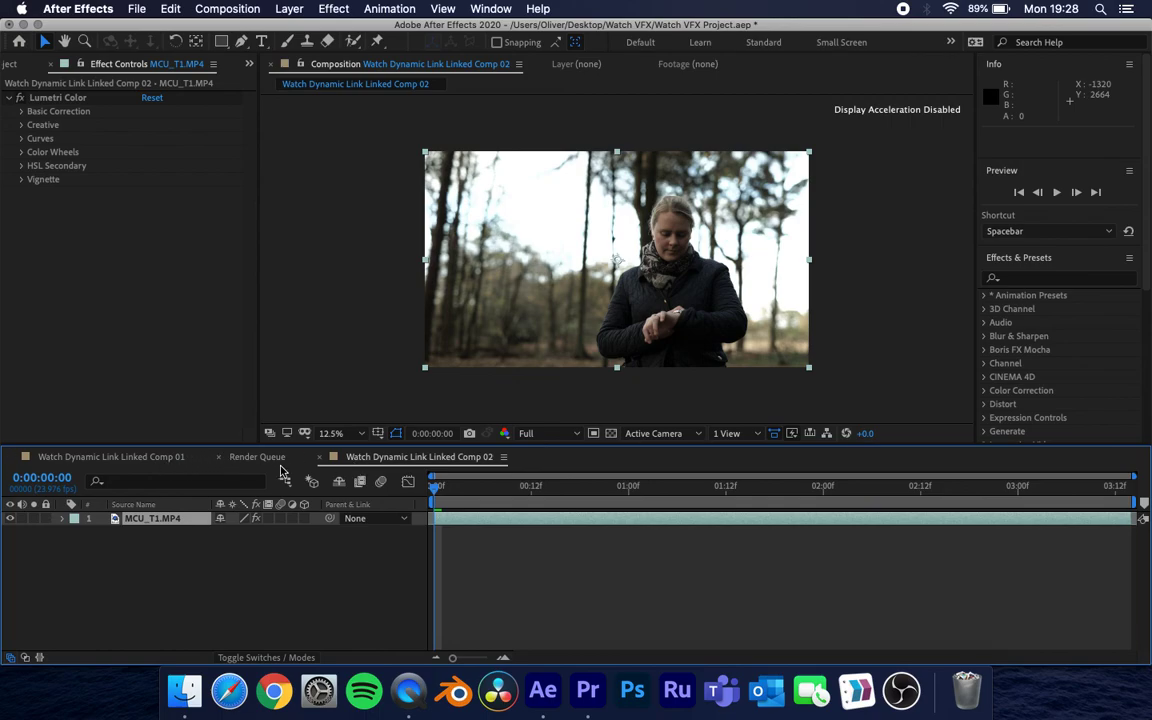
- Close the Render Queue, view both linked compositions in turn, and save the project with Watch Dynamic Link Linked Comp 02 open
click(219, 457)
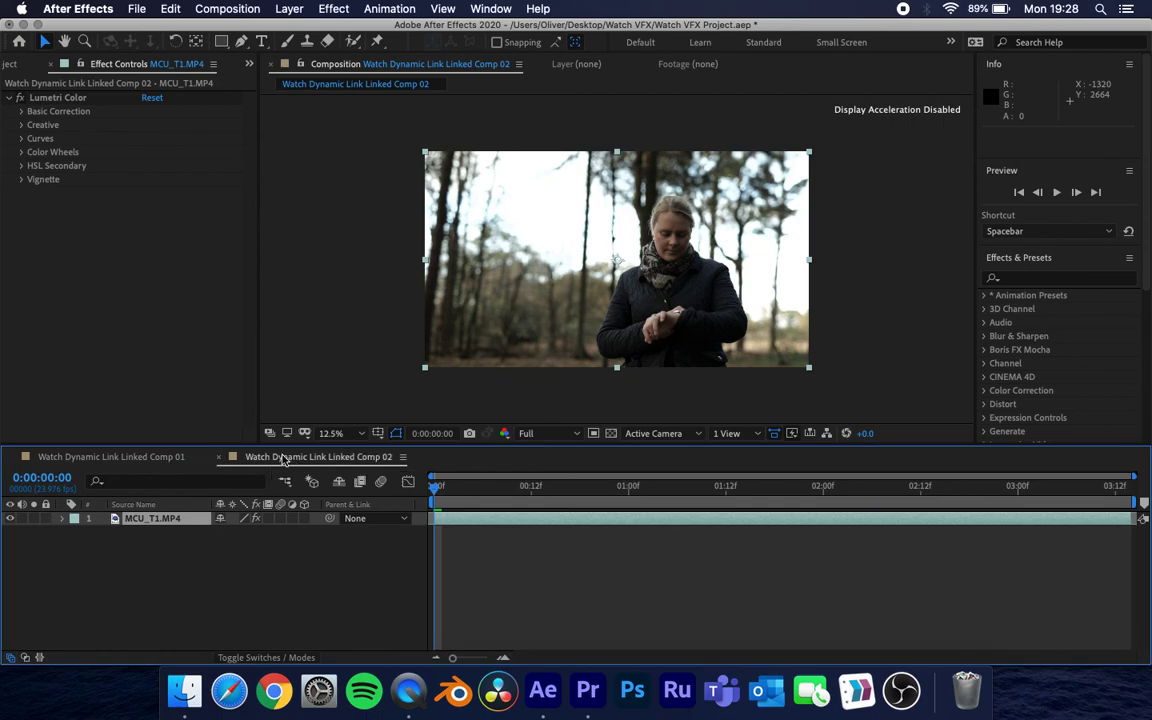
click(70, 457)
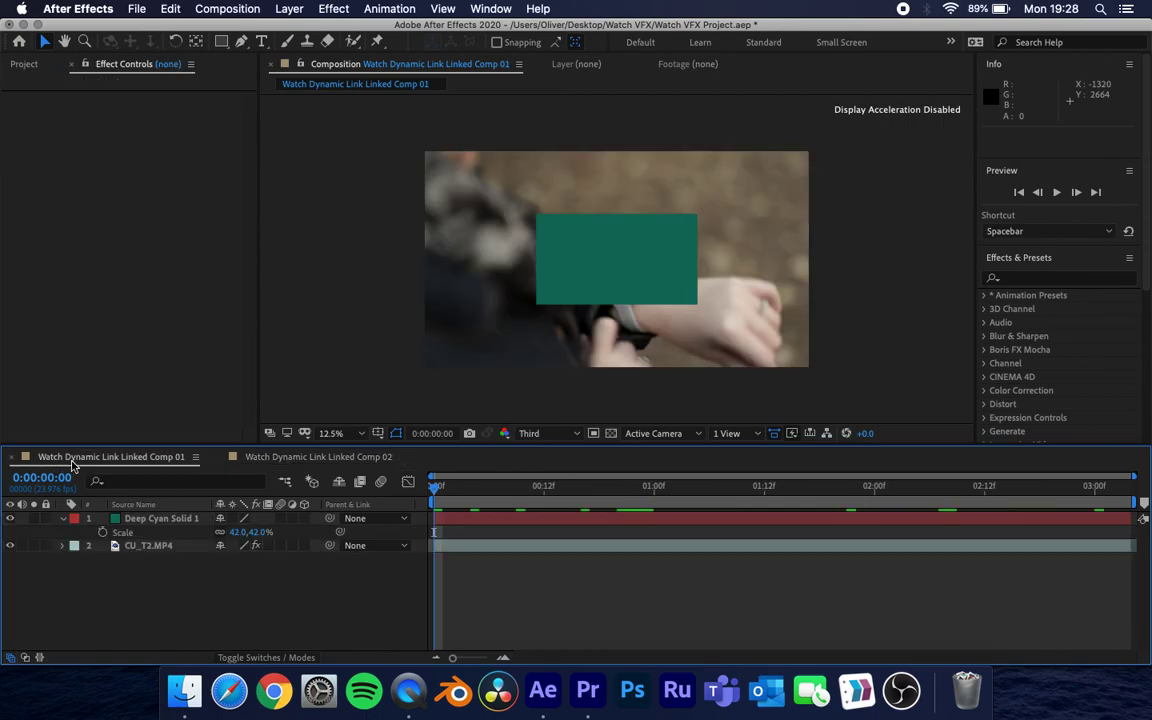
click(266, 457)
click(126, 458)
click(316, 460)
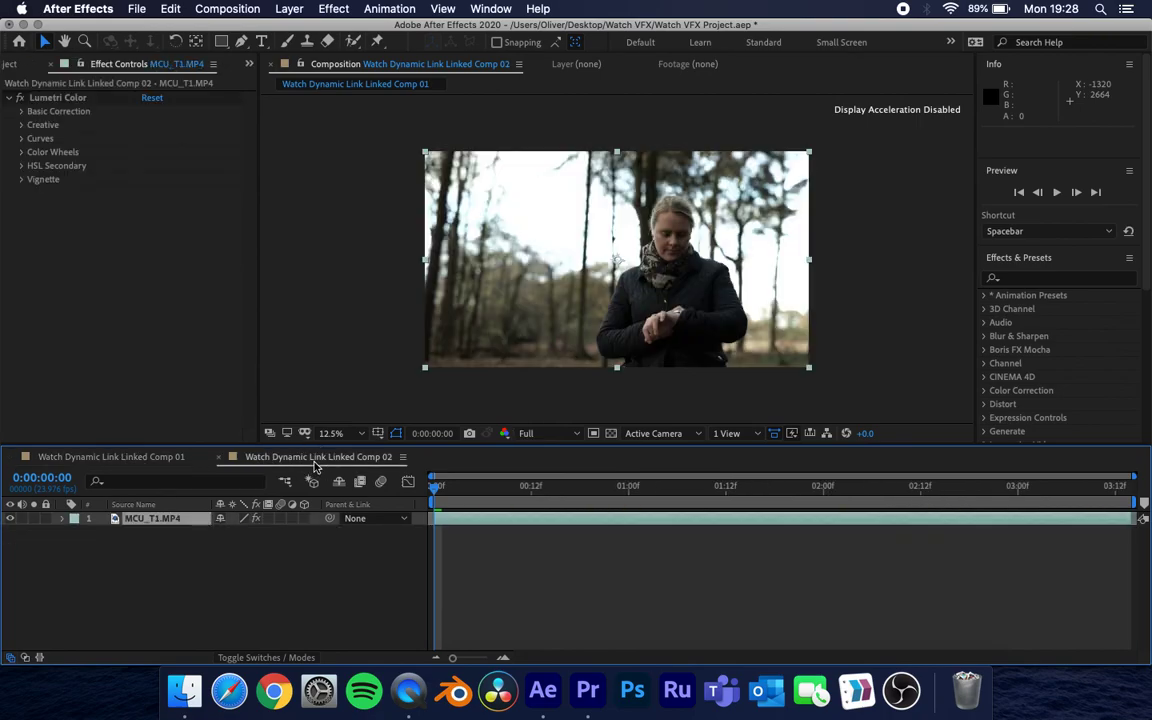
key(super+s)
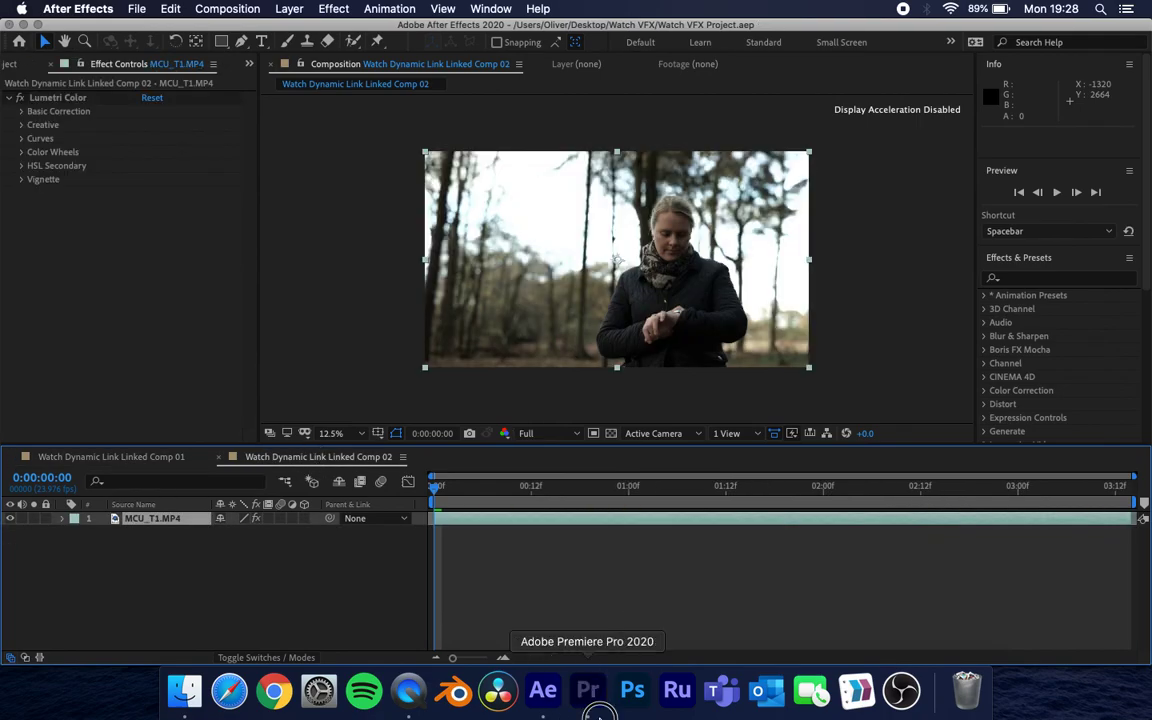
- Switch to Premiere Pro, move the loose Watch Dynamic Link linked composition into the VFX bin, and collapse the Sequences bin
click(587, 690)
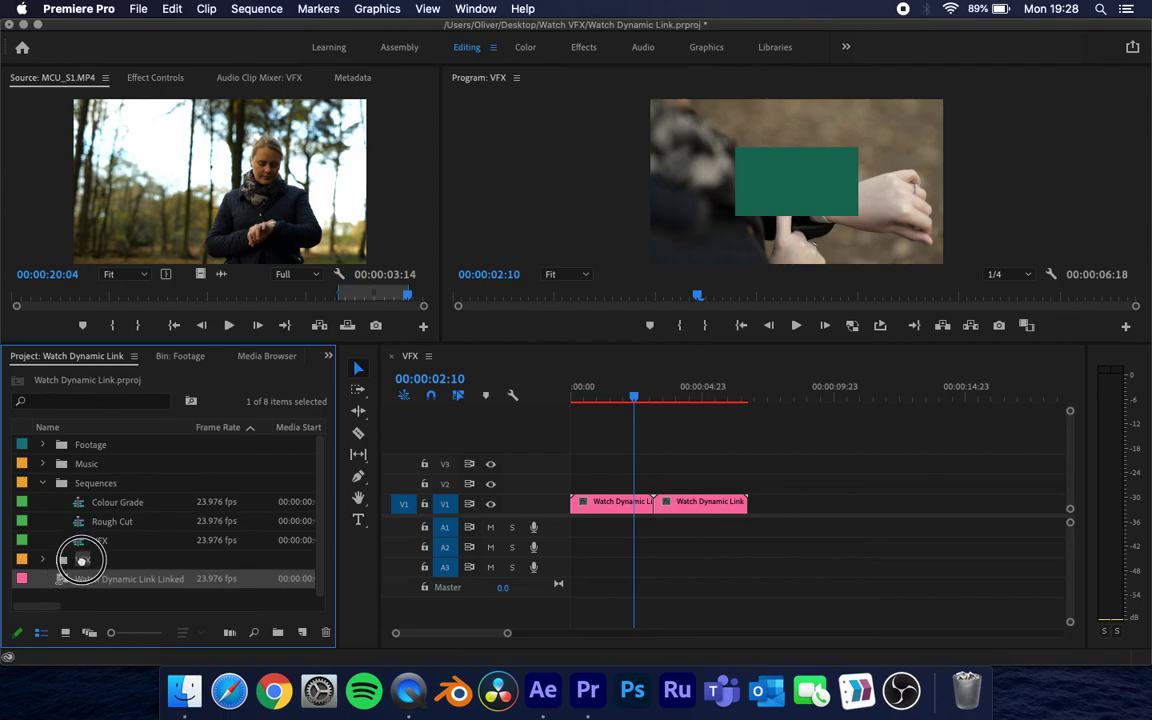
key(Delete)
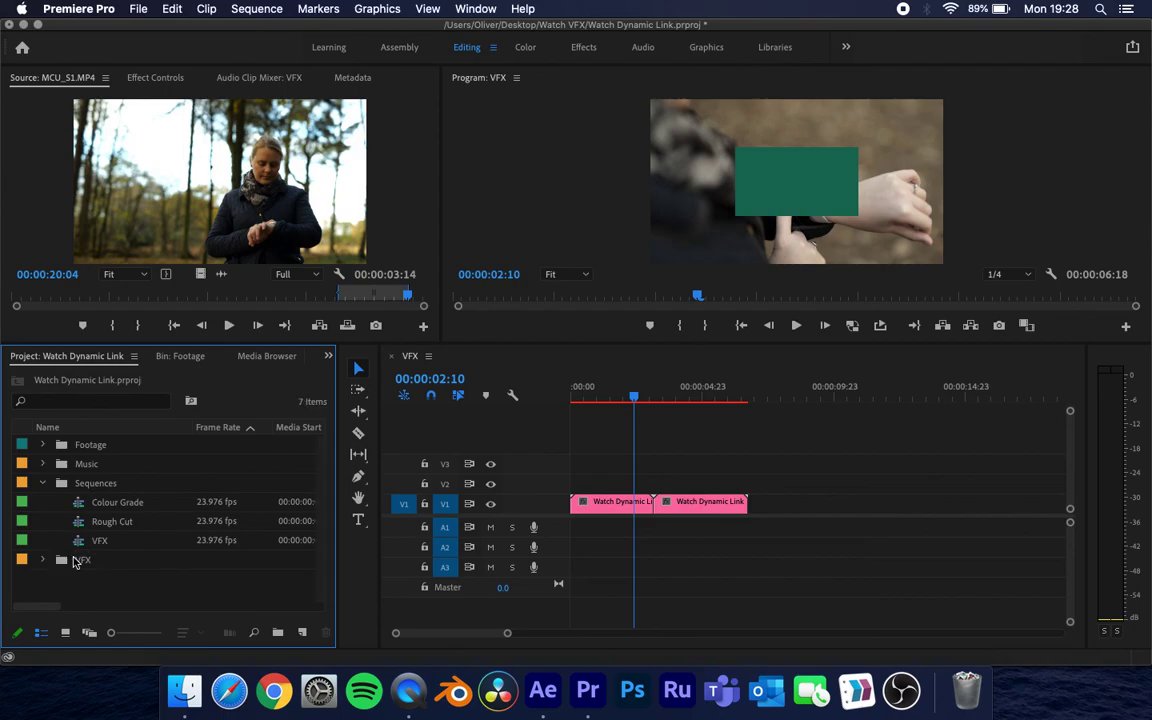
click(43, 483)
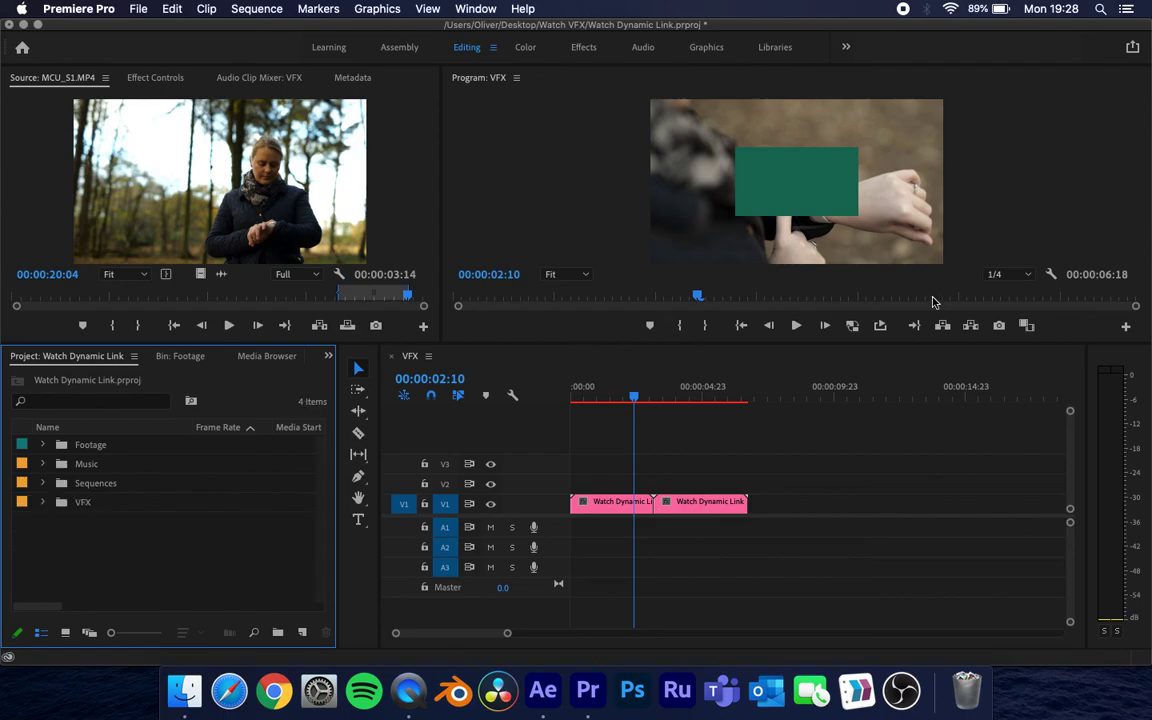